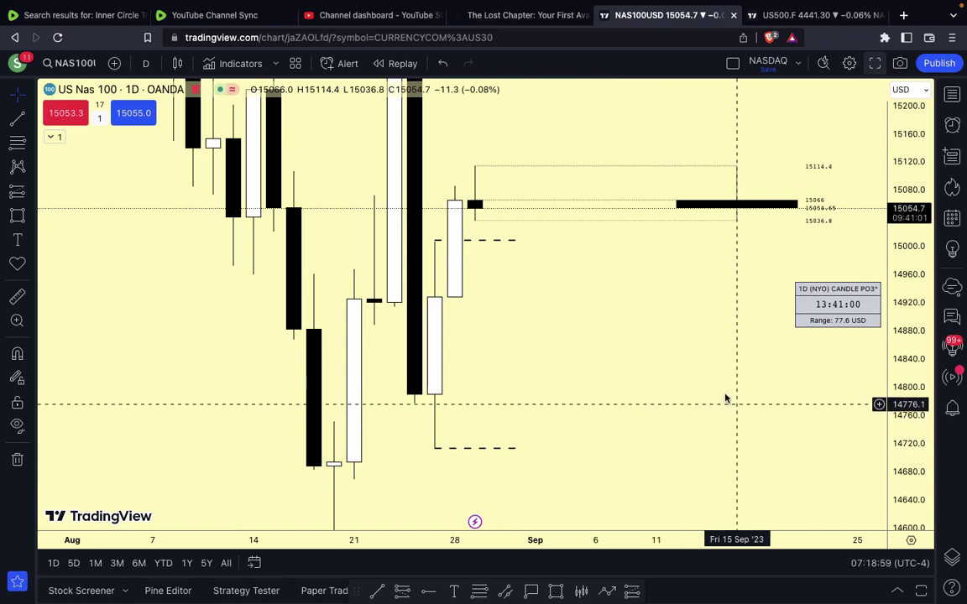
- Display the US Nas 100 daily chart in full screen with a compressed price scale, framing the August candles
{"action": "left_click", "coordinate": [874, 63]}
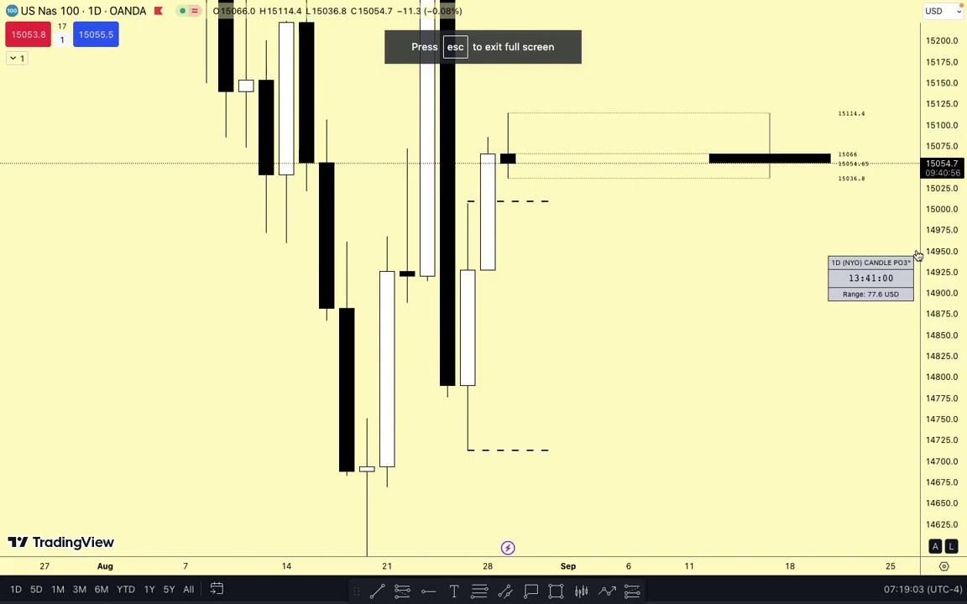
{"action": "left_click_drag", "start_coordinate": [929, 210], "coordinate": [929, 369]}
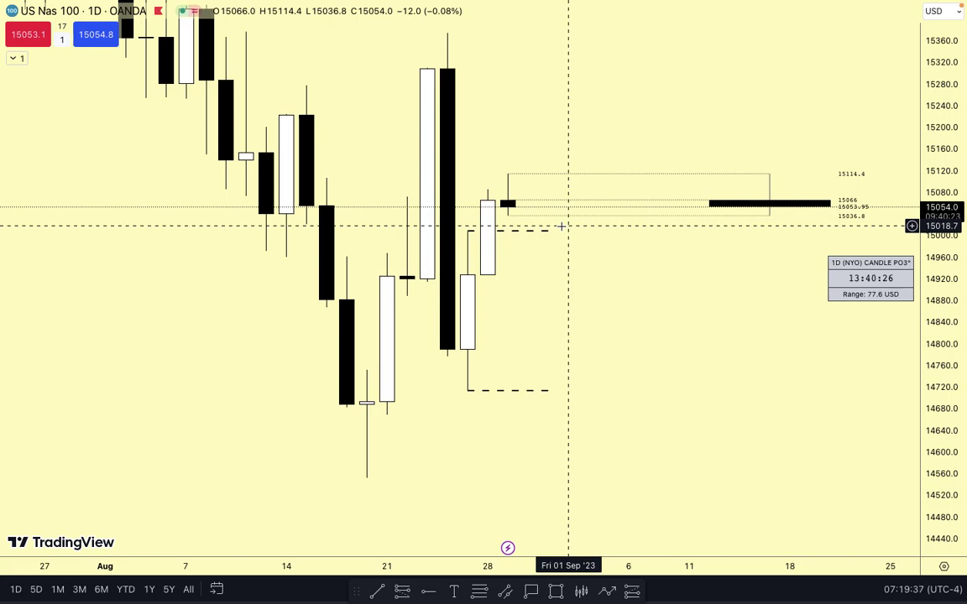
{"action": "scroll", "coordinate": [562, 226], "scroll_direction": "left", "scroll_amount": 5}
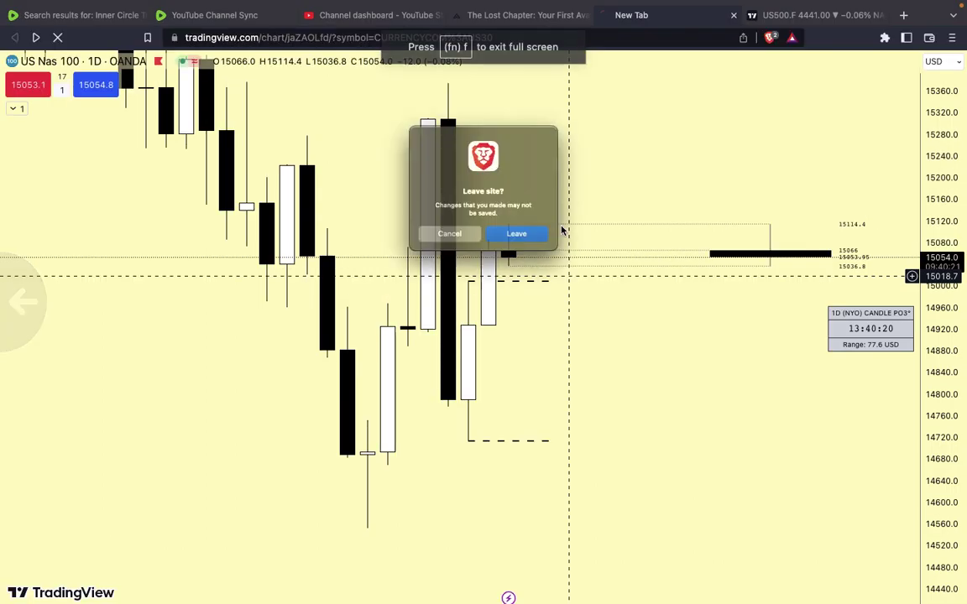
{"action": "left_click", "coordinate": [464, 239]}
{"action": "left_click_drag", "start_coordinate": [398, 381], "coordinate": [550, 405]}
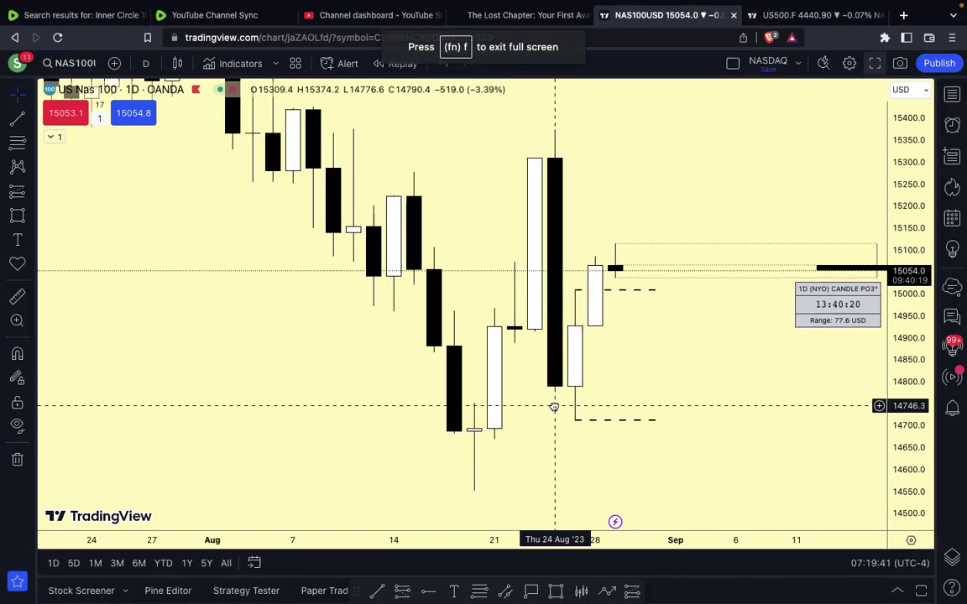
{"action": "left_click", "coordinate": [874, 64]}
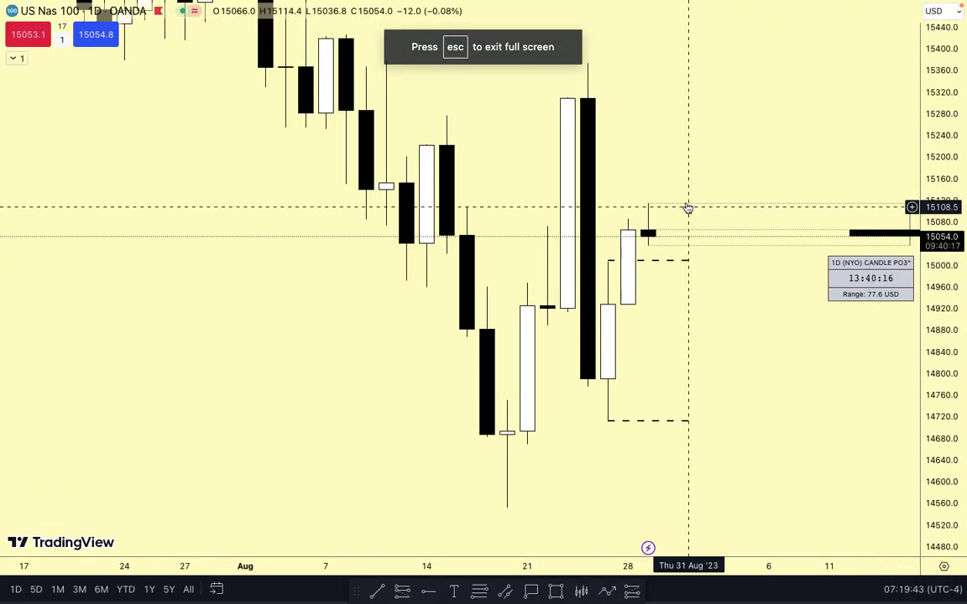
{"action": "scroll", "coordinate": [687, 207], "scroll_direction": "left", "scroll_amount": 5}
{"action": "left_click_drag", "start_coordinate": [954, 172], "coordinate": [965, 156]}
{"action": "left_click_drag", "start_coordinate": [561, 298], "coordinate": [168, 313]}
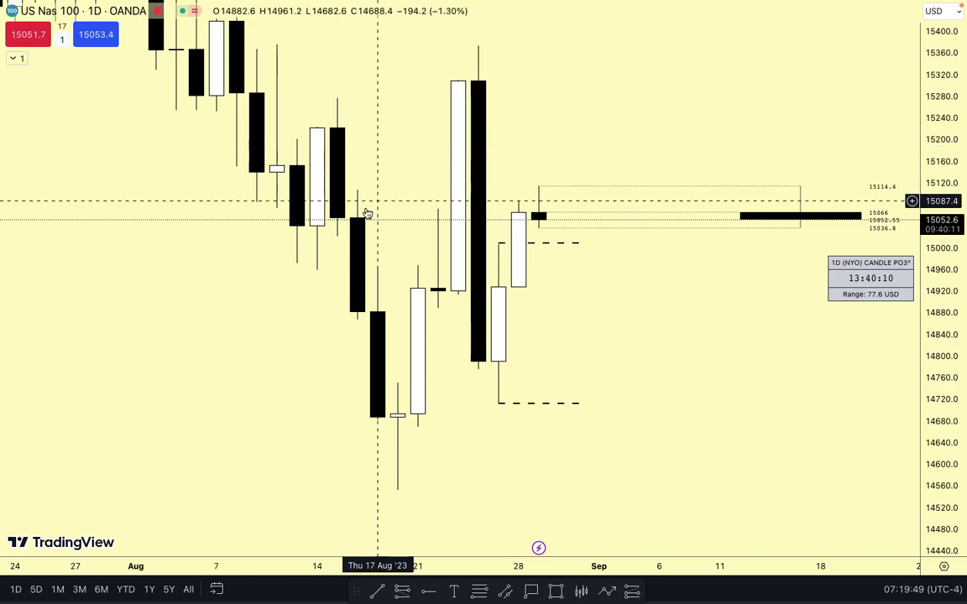
- Hide the PO3 candle indicator on the daily chart and collapse the indicator list
{"action": "left_click", "coordinate": [13, 58]}
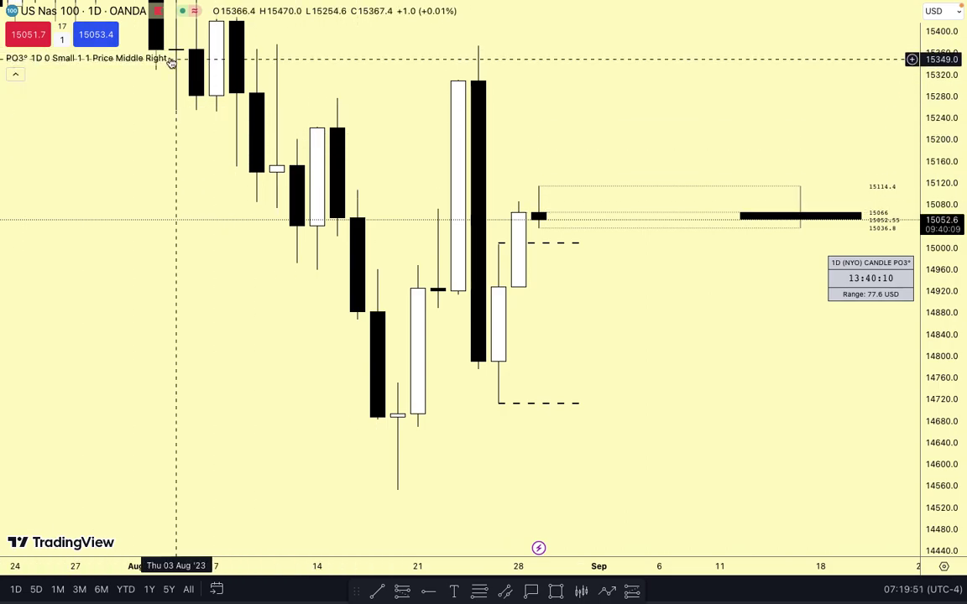
{"action": "left_click", "coordinate": [178, 57]}
{"action": "left_click", "coordinate": [15, 75]}
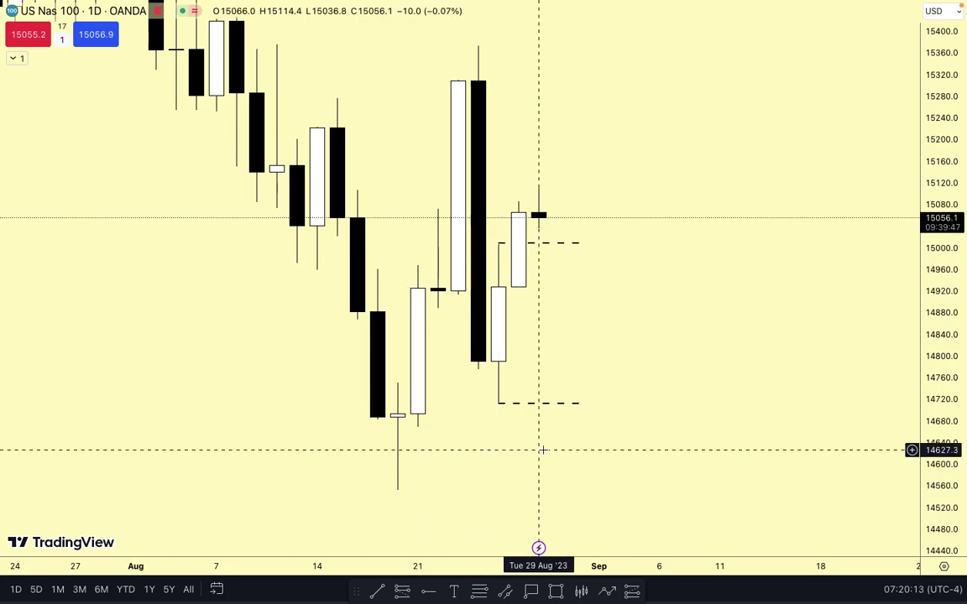
- Step the chart interval down to 4 hours and 1 hour to examine price around the 25 August range
{"action": "type", "text": "4H"}
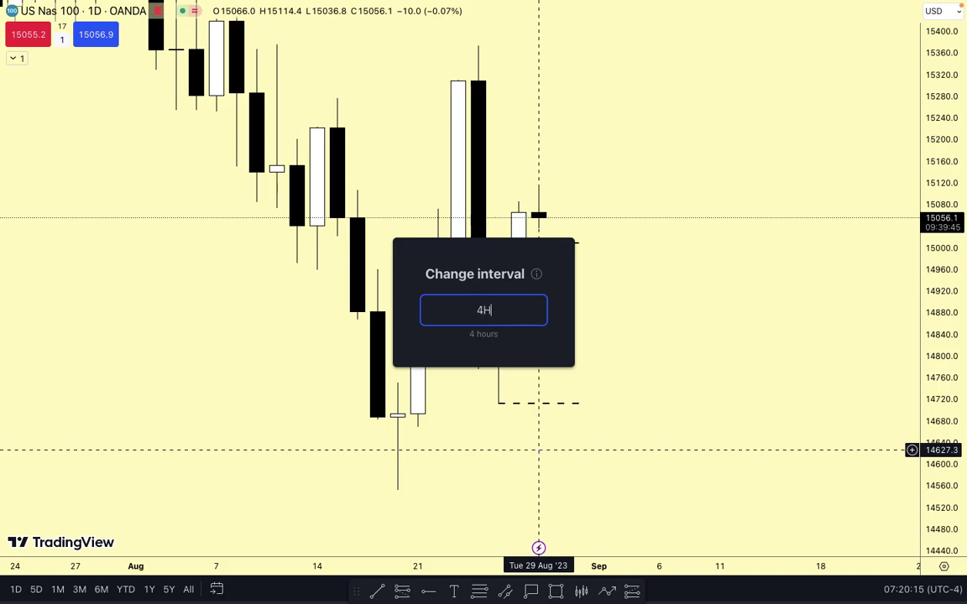
{"action": "key", "text": "Return"}
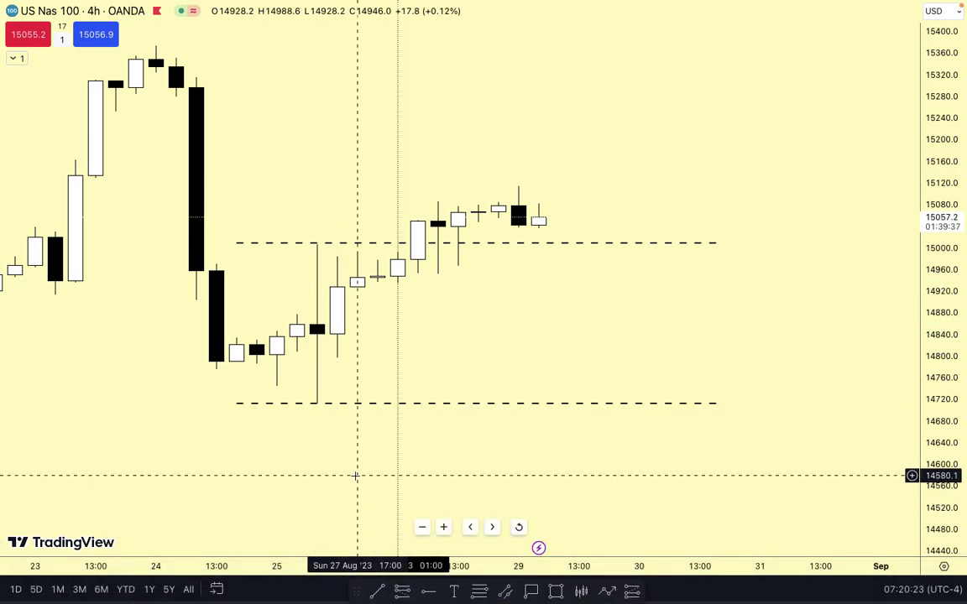
{"action": "type", "text": "6"}
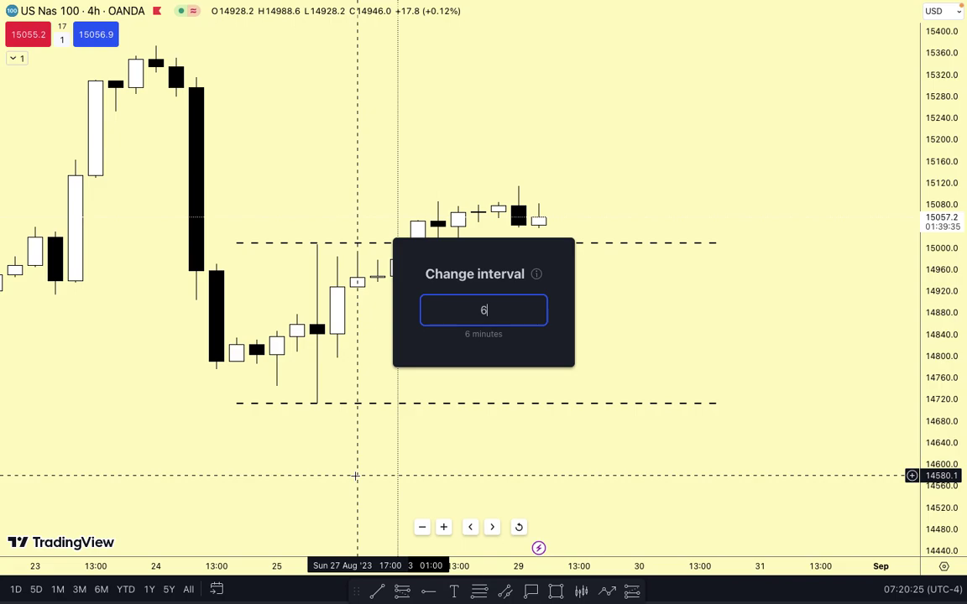
{"action": "key", "text": "Return"}
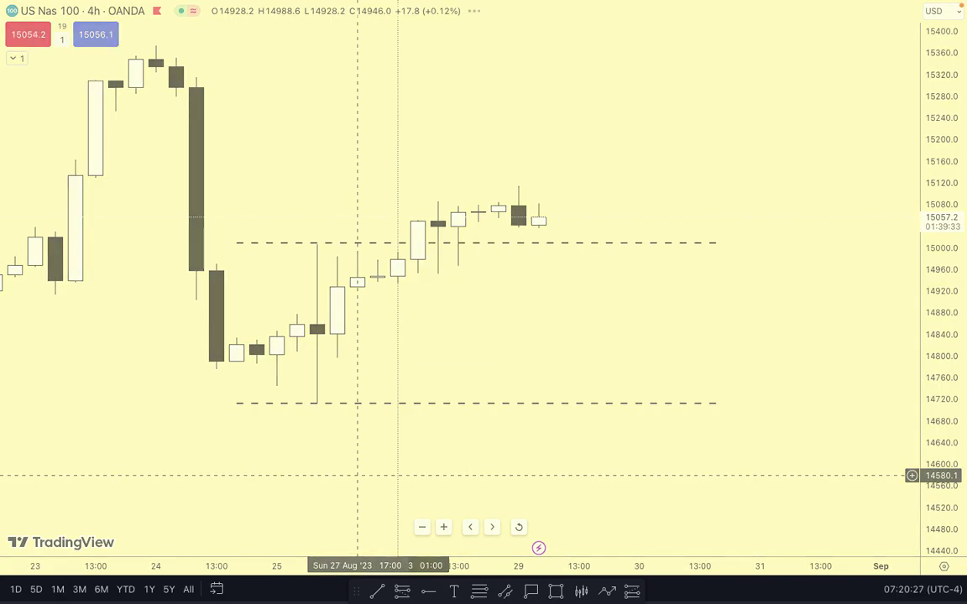
{"action": "scroll", "coordinate": [256, 498], "scroll_direction": "down", "scroll_amount": 5}
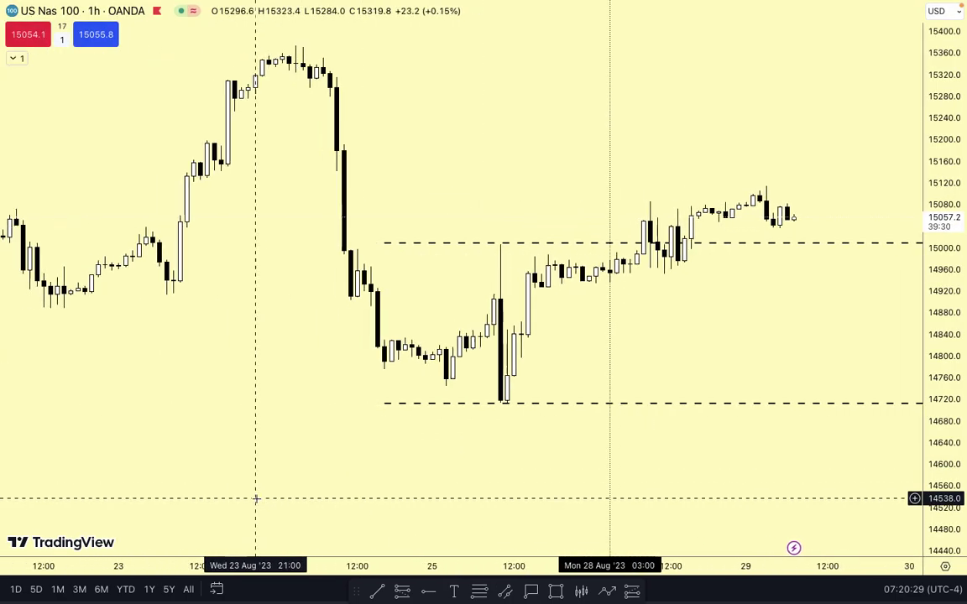
{"action": "left_click_drag", "start_coordinate": [487, 296], "coordinate": [454, 290]}
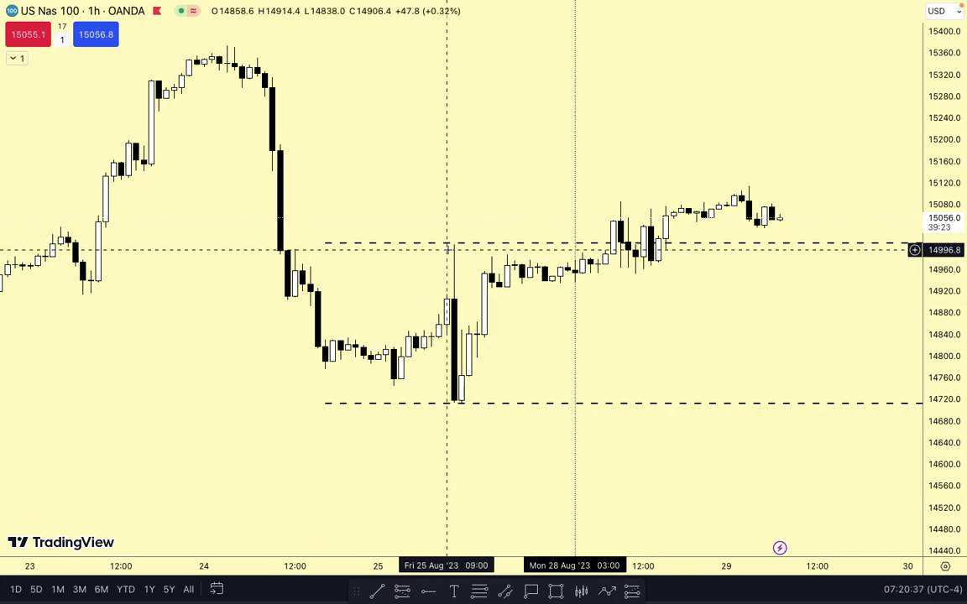
{"action": "left_click_drag", "start_coordinate": [503, 380], "coordinate": [354, 375]}
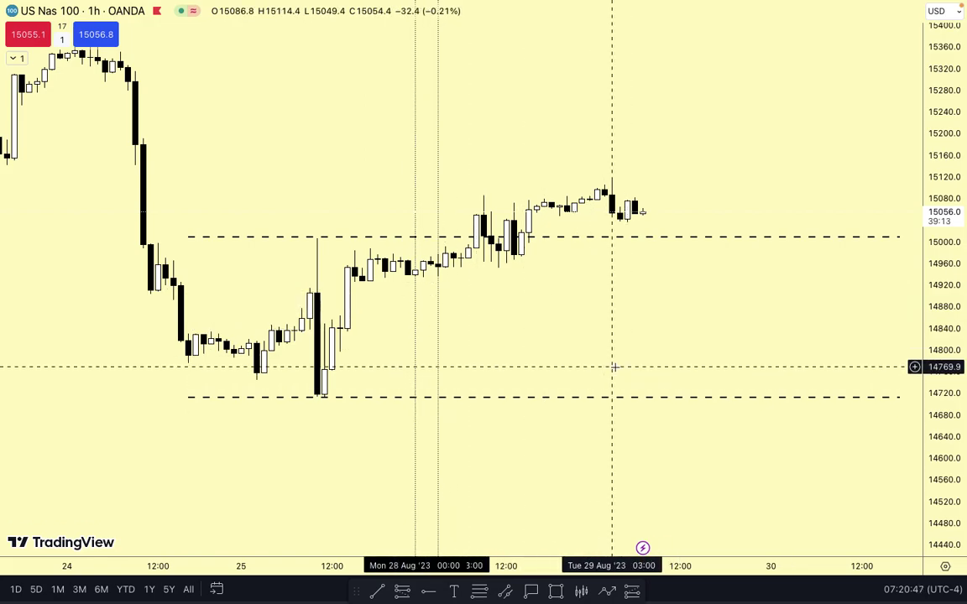
- Switch the chart to the 15-minute interval and frame the 28 August price action around the midnight and 03:00 vertical lines
{"action": "type", "text": "14"}
{"action": "key", "text": "Return"}
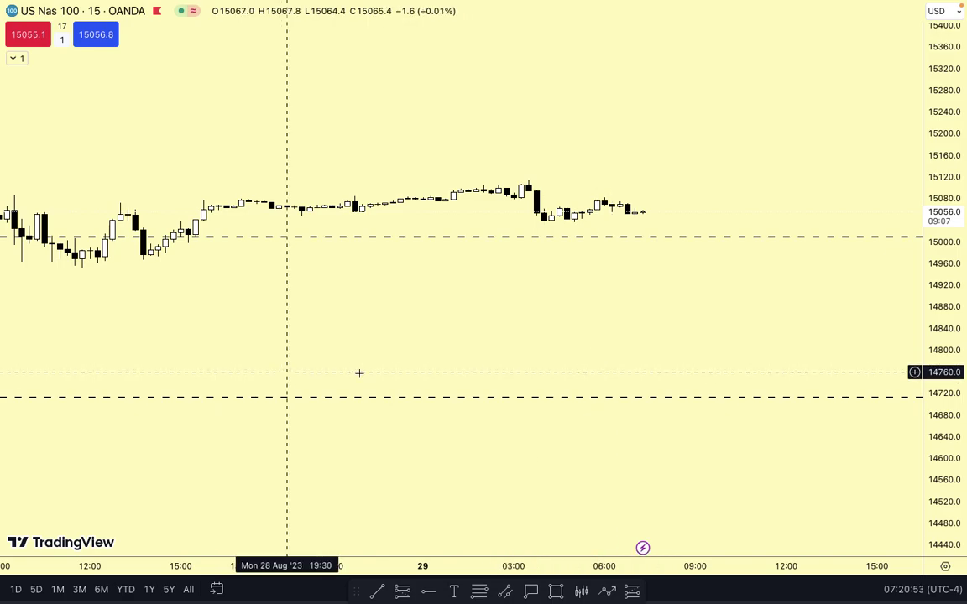
{"action": "left_click_drag", "start_coordinate": [358, 371], "coordinate": [671, 370]}
{"action": "scroll", "coordinate": [669, 377], "scroll_direction": "down", "scroll_amount": 2}
{"action": "scroll", "coordinate": [669, 376], "scroll_direction": "down", "scroll_amount": 2}
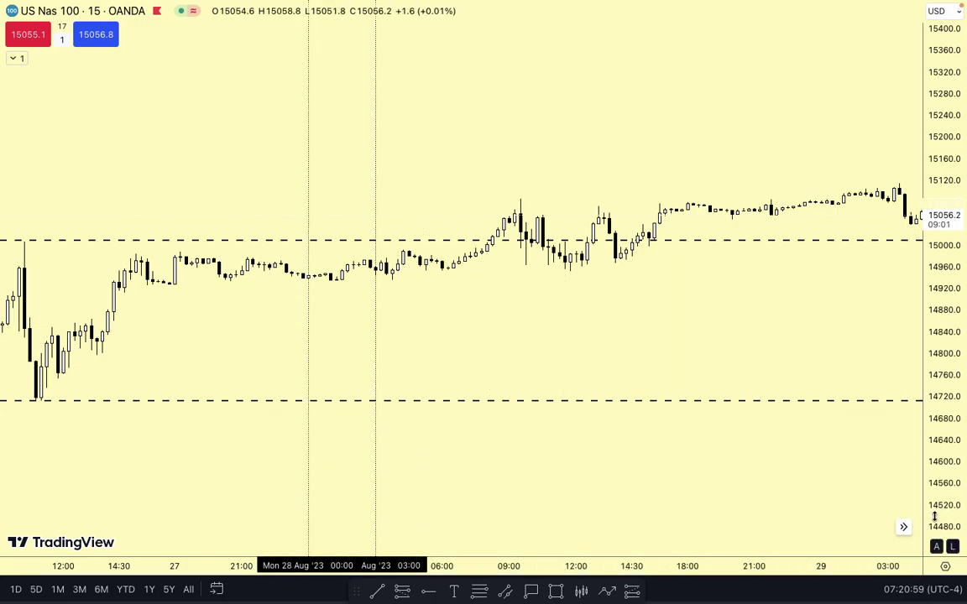
{"action": "left_click_drag", "start_coordinate": [945, 507], "coordinate": [790, 7]}
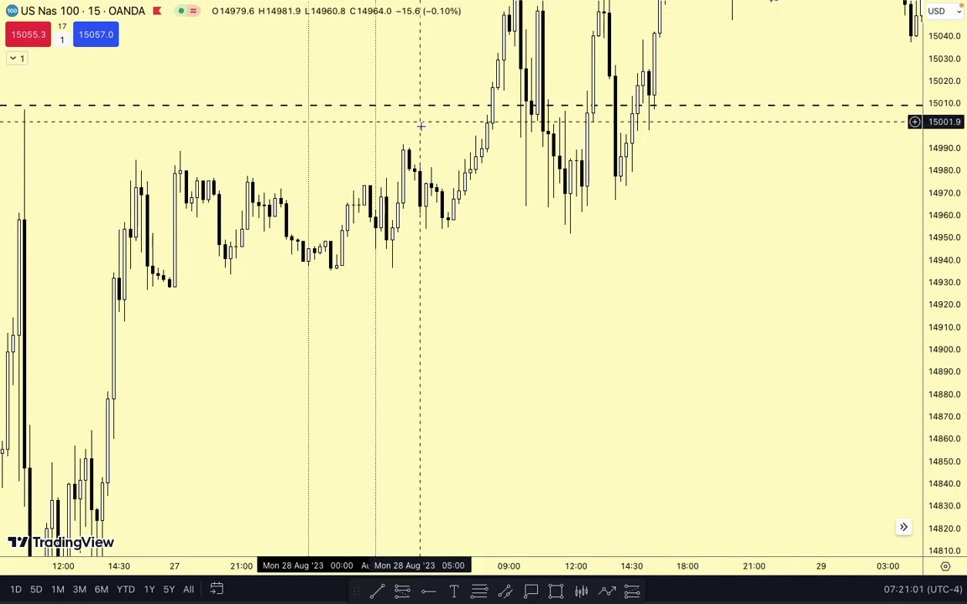
{"action": "scroll", "coordinate": [420, 125], "scroll_direction": "up", "scroll_amount": 3}
{"action": "left_click_drag", "start_coordinate": [276, 263], "coordinate": [370, 318]}
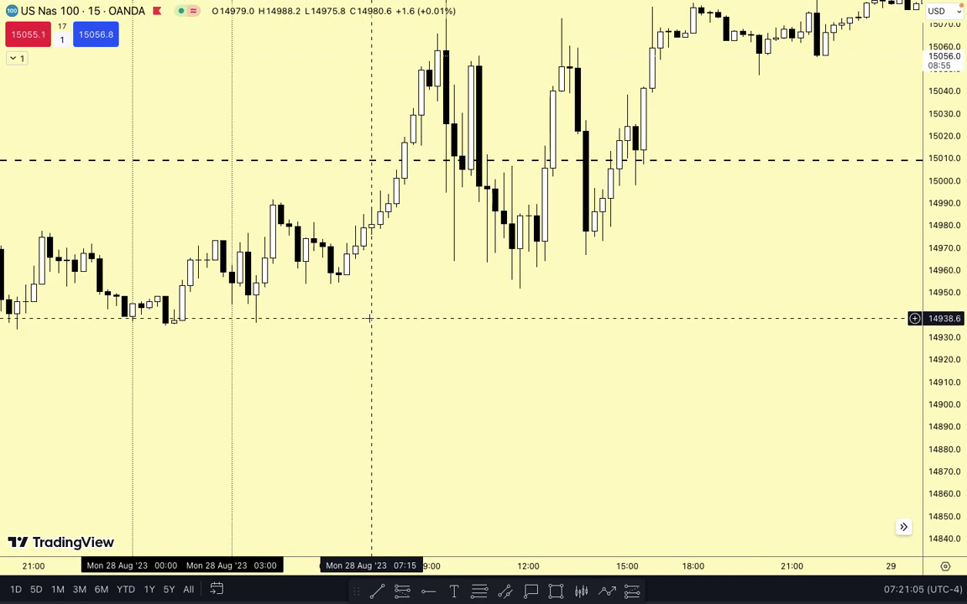
- Draw a rectangle over the 28 August 01:15 gap, about 14941.9 to 14949.7, and apply the BULLISH FVG template
{"action": "left_click", "coordinate": [557, 591]}
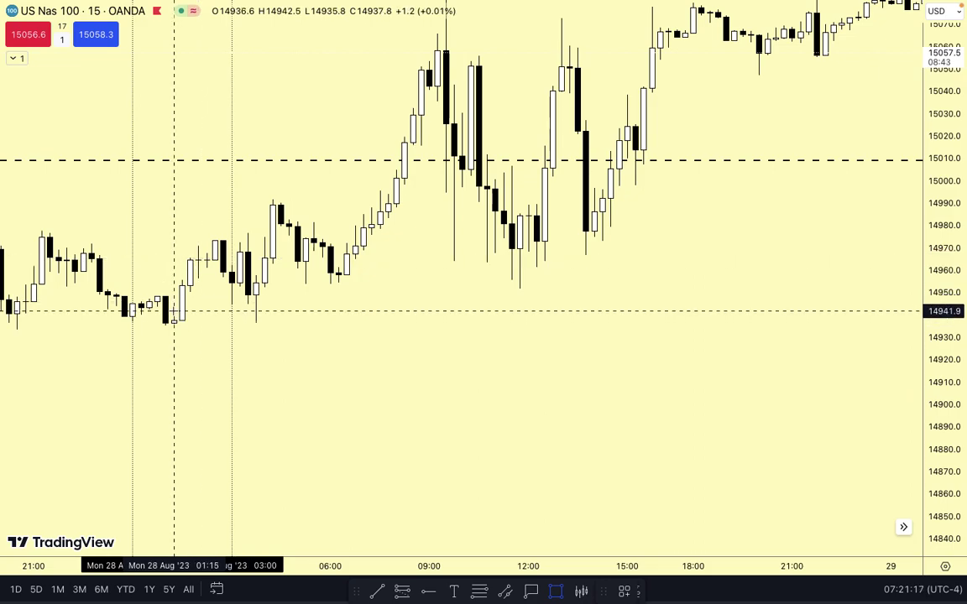
{"action": "mouse_move", "coordinate": [174, 312]}
{"action": "left_mouse_down"}
{"action": "mouse_move", "coordinate": [272, 308]}
{"action": "mouse_move", "coordinate": [281, 291]}
{"action": "mouse_move", "coordinate": [227, 294]}
{"action": "left_mouse_up"}
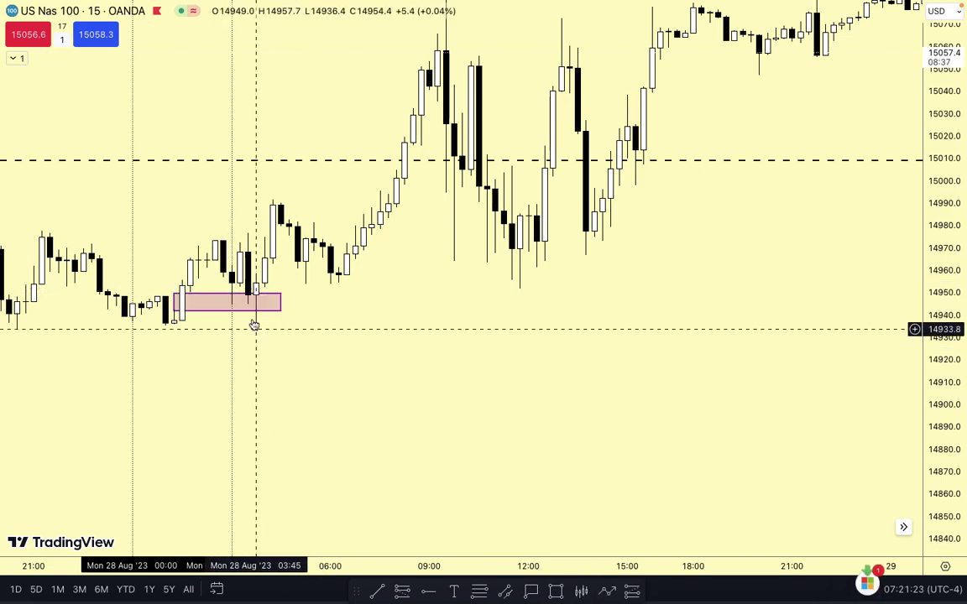
{"action": "left_click", "coordinate": [248, 311]}
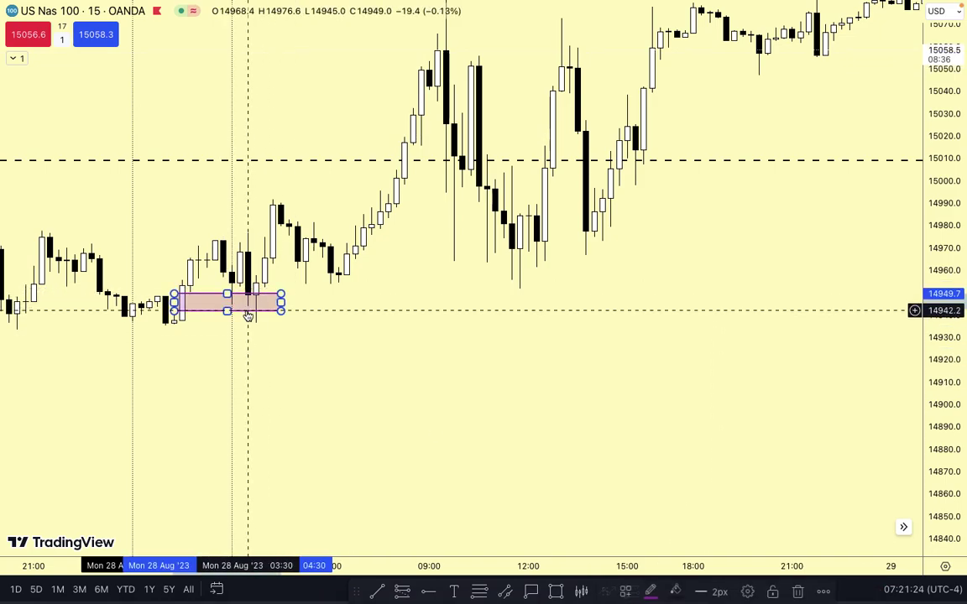
{"action": "left_click", "coordinate": [623, 592]}
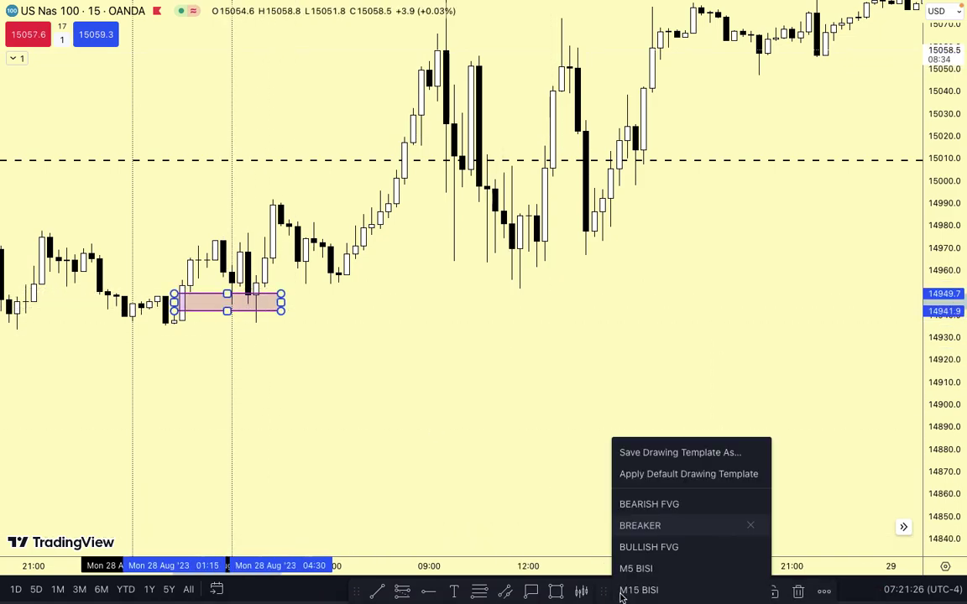
{"action": "left_click", "coordinate": [630, 549]}
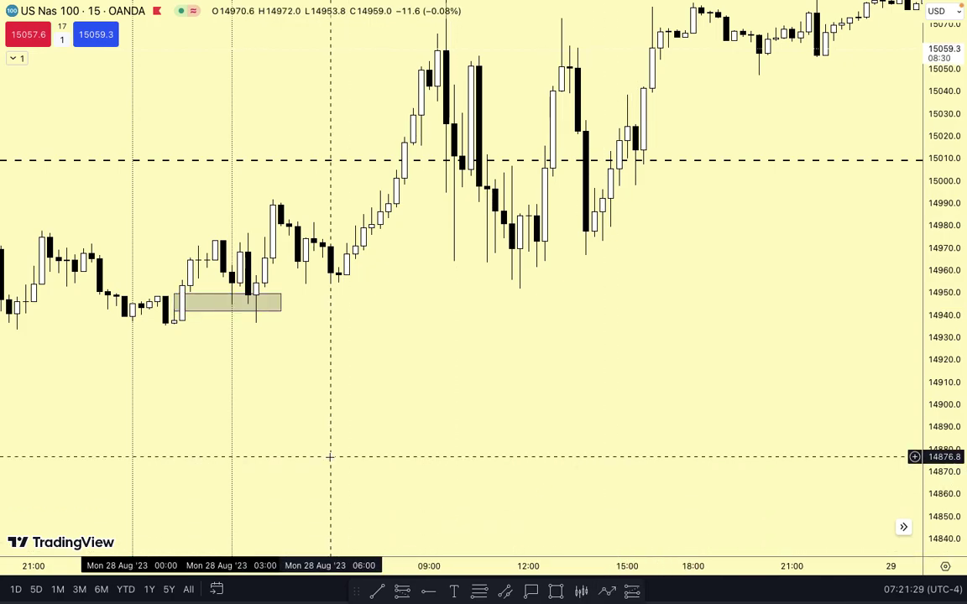
- Nudge the bullish FVG rectangle slightly upward to fit the gap between the 01:15 candle's high and the 01:45 candle's low
{"action": "left_click_drag", "start_coordinate": [447, 422], "coordinate": [650, 399]}
{"action": "left_click_drag", "start_coordinate": [942, 466], "coordinate": [874, 136]}
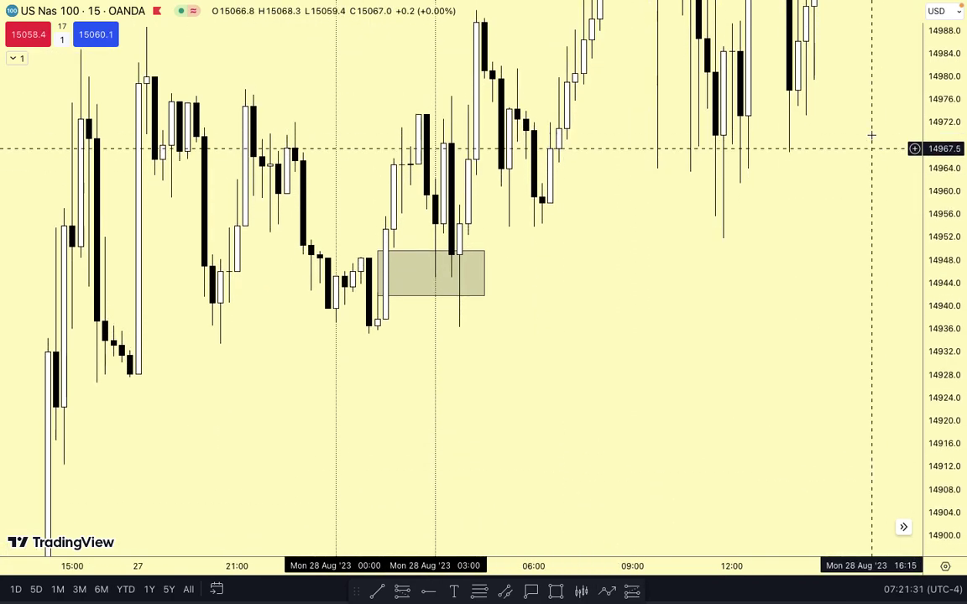
{"action": "left_click_drag", "start_coordinate": [550, 277], "coordinate": [533, 335]}
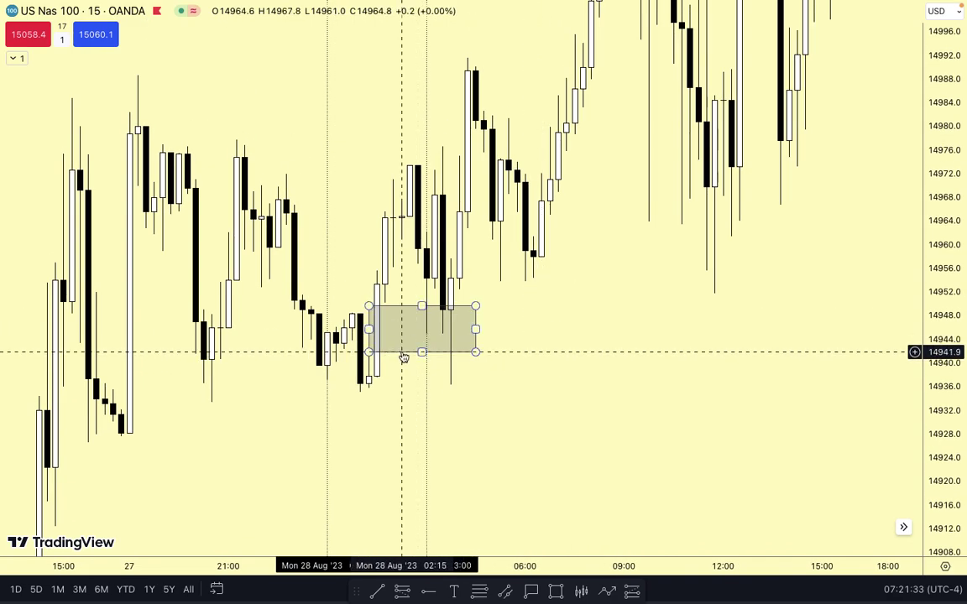
{"action": "left_click", "coordinate": [401, 347]}
{"action": "key", "text": "Up"}
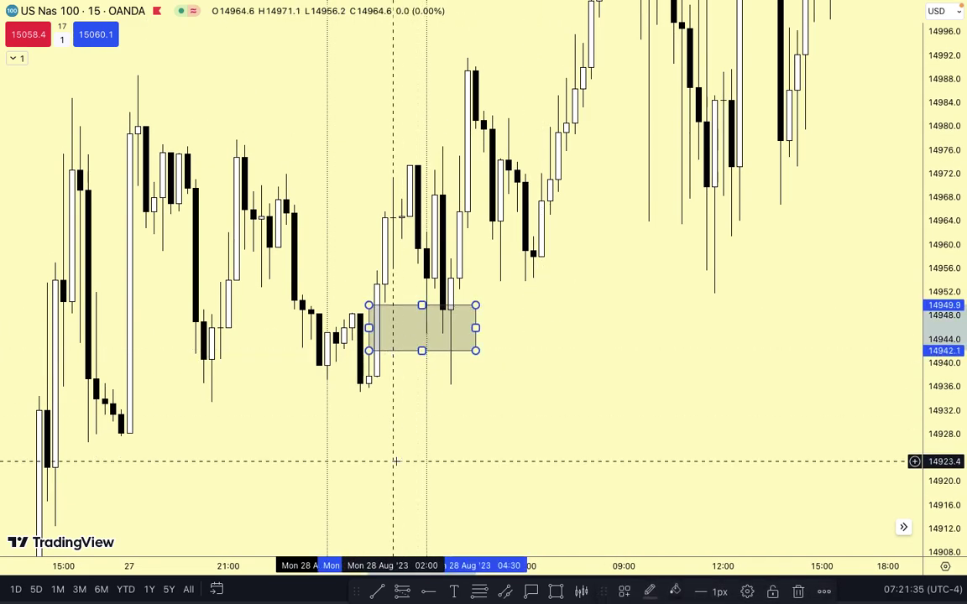
{"action": "key", "text": "Up"}
{"action": "key", "text": "Up"}
{"action": "key", "text": "Up"}
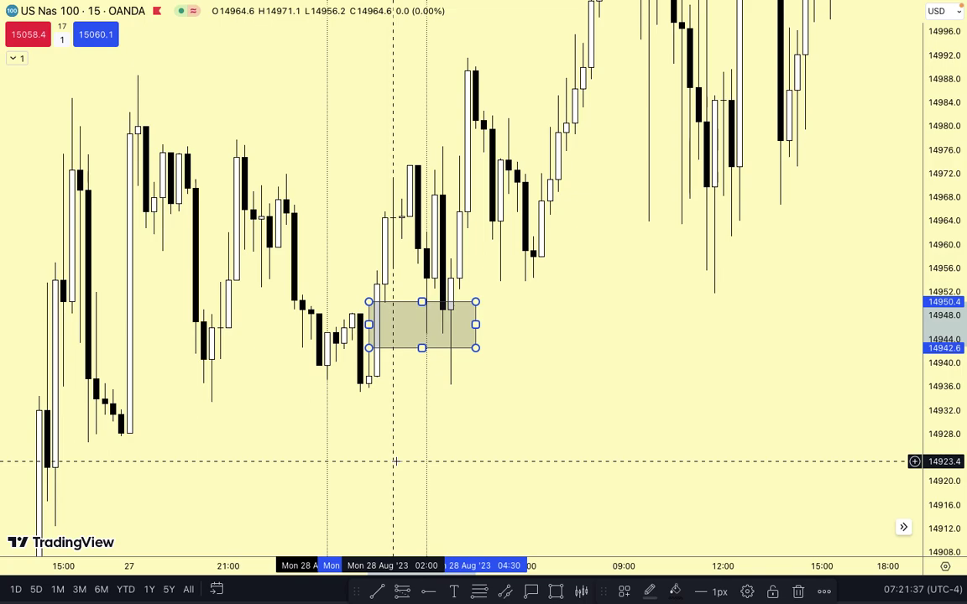
{"action": "key", "text": "Down"}
{"action": "left_click", "coordinate": [556, 485]}
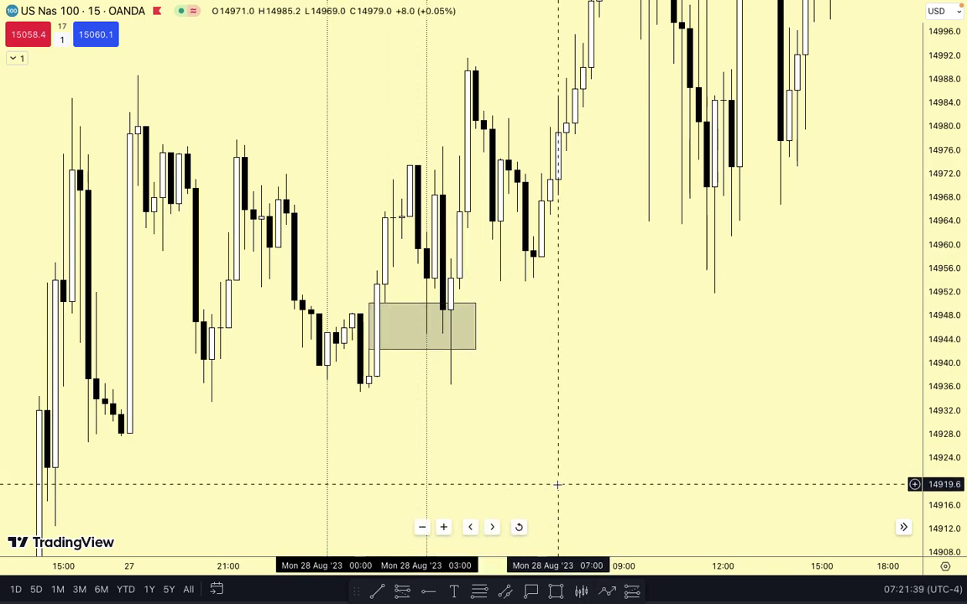
- Draw a horizontal trend line at 14971.8 from the 27 August 22:45 swing high to the 28 August 02:30 candle
{"action": "left_click_drag", "start_coordinate": [965, 394], "coordinate": [889, 312]}
{"action": "scroll", "coordinate": [788, 343], "scroll_direction": "up", "scroll_amount": 3}
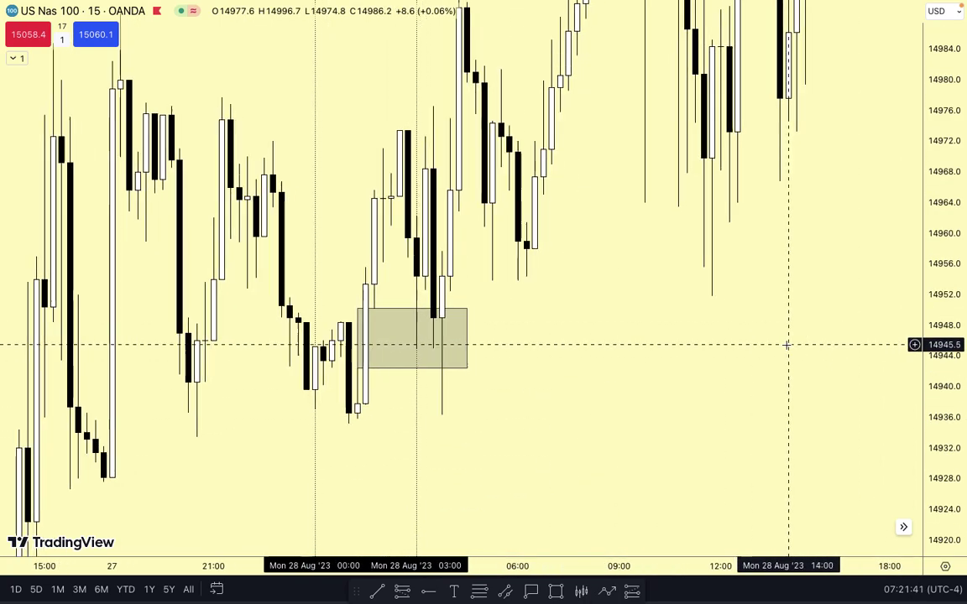
{"action": "left_click_drag", "start_coordinate": [727, 340], "coordinate": [791, 584]}
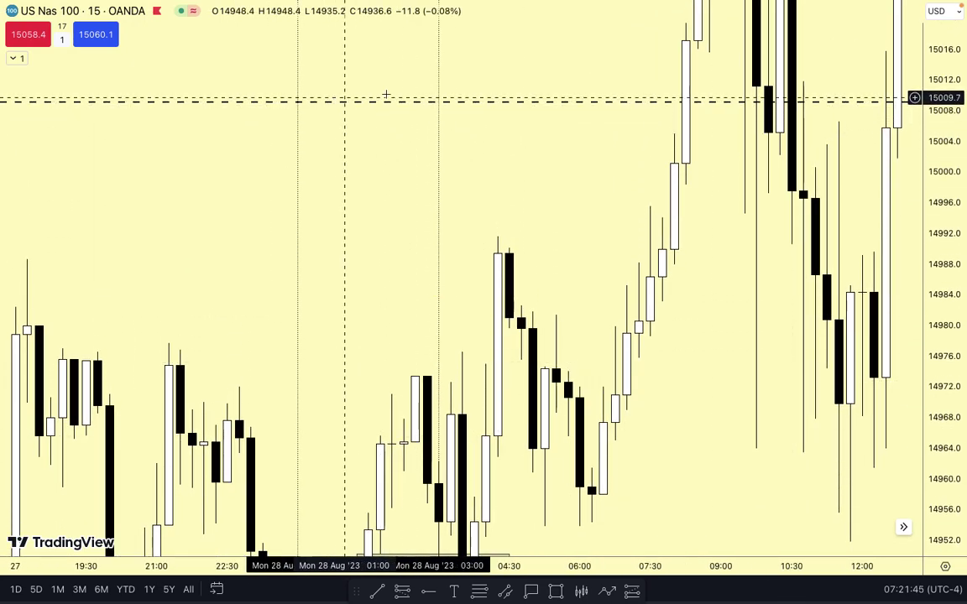
{"action": "left_click_drag", "start_coordinate": [367, 351], "coordinate": [357, 198]}
{"action": "left_click_drag", "start_coordinate": [356, 408], "coordinate": [370, 315]}
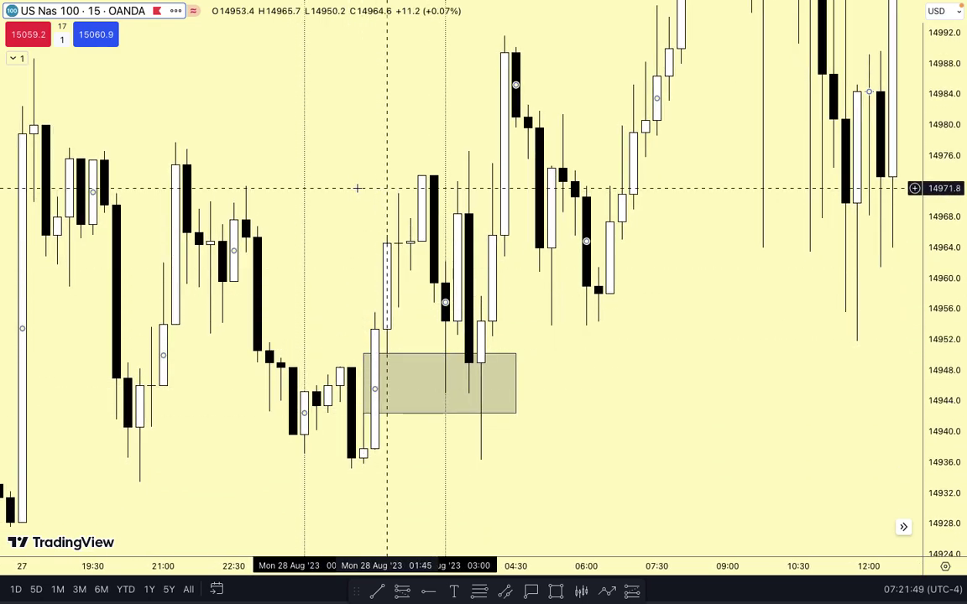
{"action": "left_click_drag", "start_coordinate": [395, 214], "coordinate": [369, 219]}
{"action": "scroll", "coordinate": [369, 220], "scroll_direction": "up", "scroll_amount": 1}
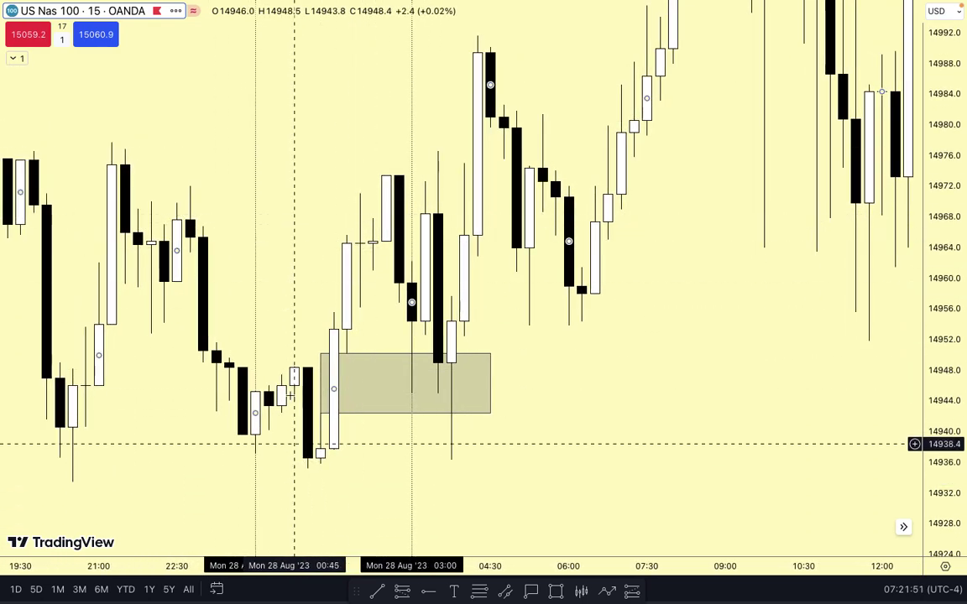
{"action": "mouse_move", "coordinate": [492, 525]}
{"action": "left_click", "coordinate": [379, 590]}
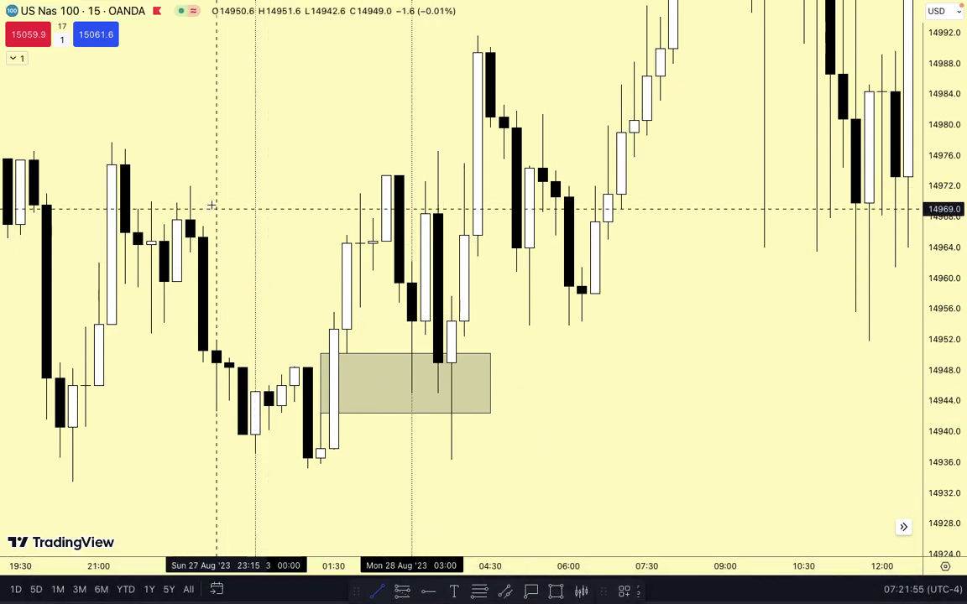
{"action": "left_click", "coordinate": [190, 186]}
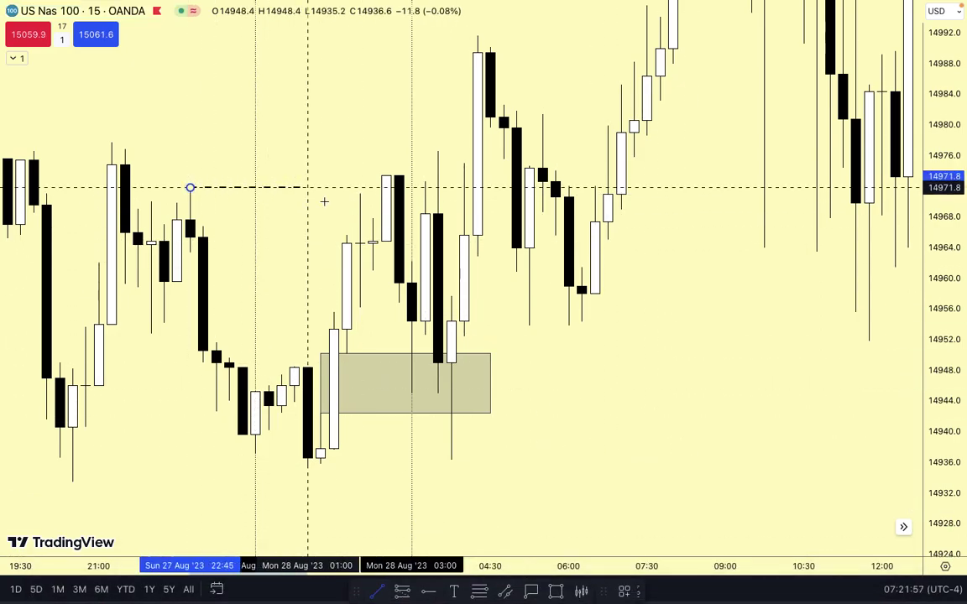
{"action": "left_click", "coordinate": [385, 187]}
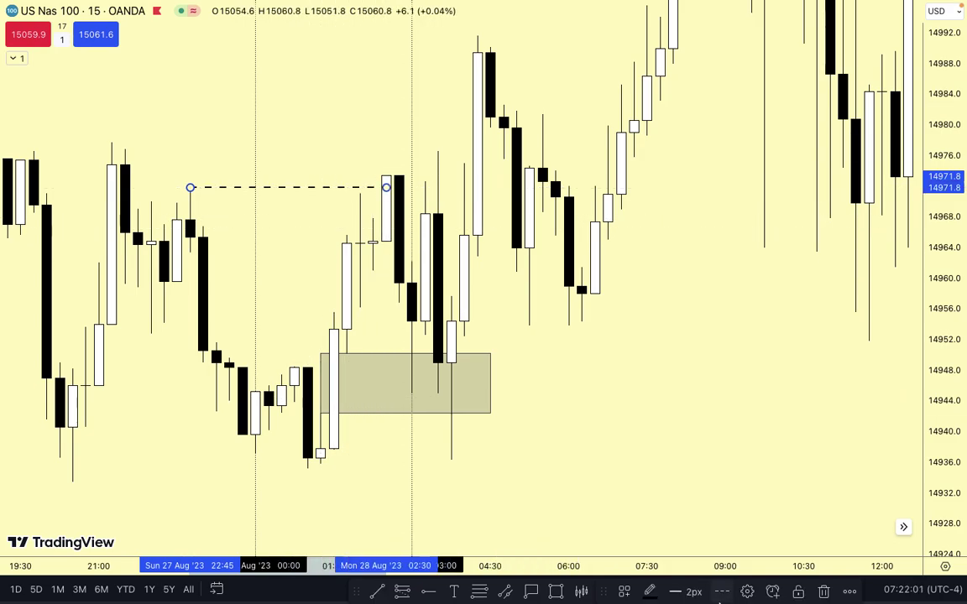
- Change the swing-high trend line to a solid style with 1px thickness
{"action": "left_click", "coordinate": [678, 597]}
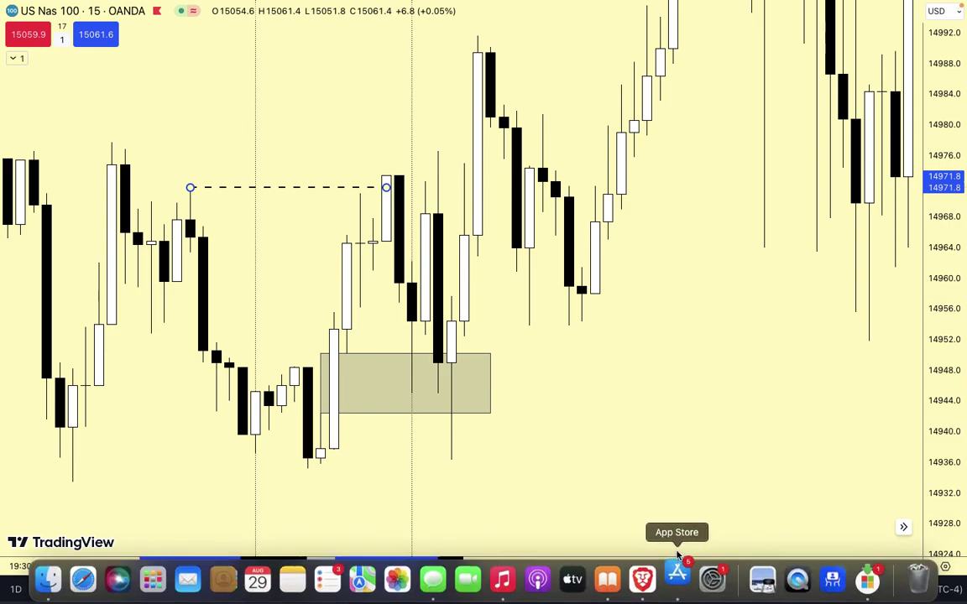
{"action": "left_click", "coordinate": [104, 60]}
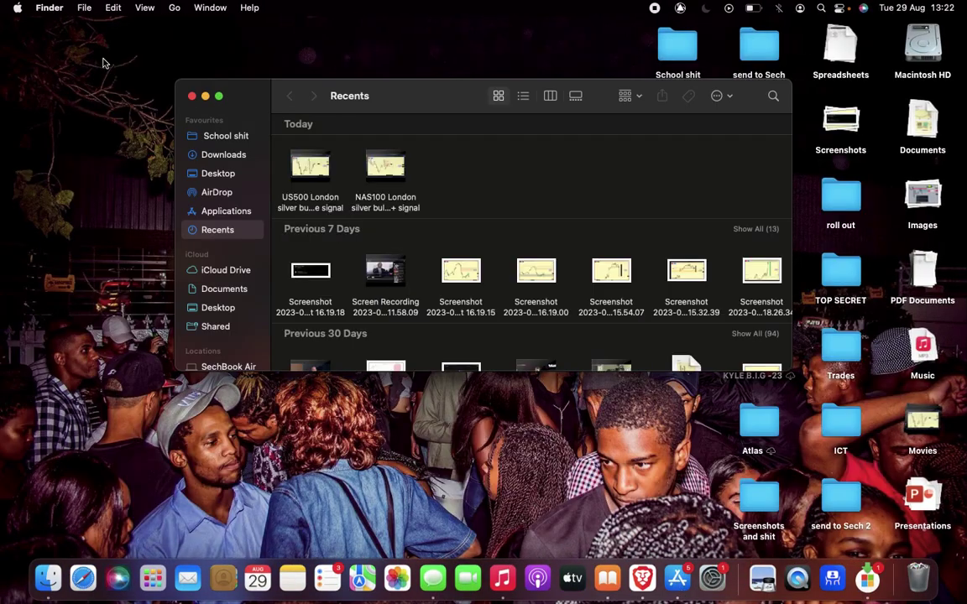
{"action": "key", "text": "ctrl+Right"}
{"action": "left_click", "coordinate": [730, 592]}
{"action": "left_click", "coordinate": [740, 547]}
{"action": "left_click", "coordinate": [693, 591]}
{"action": "left_click", "coordinate": [678, 526]}
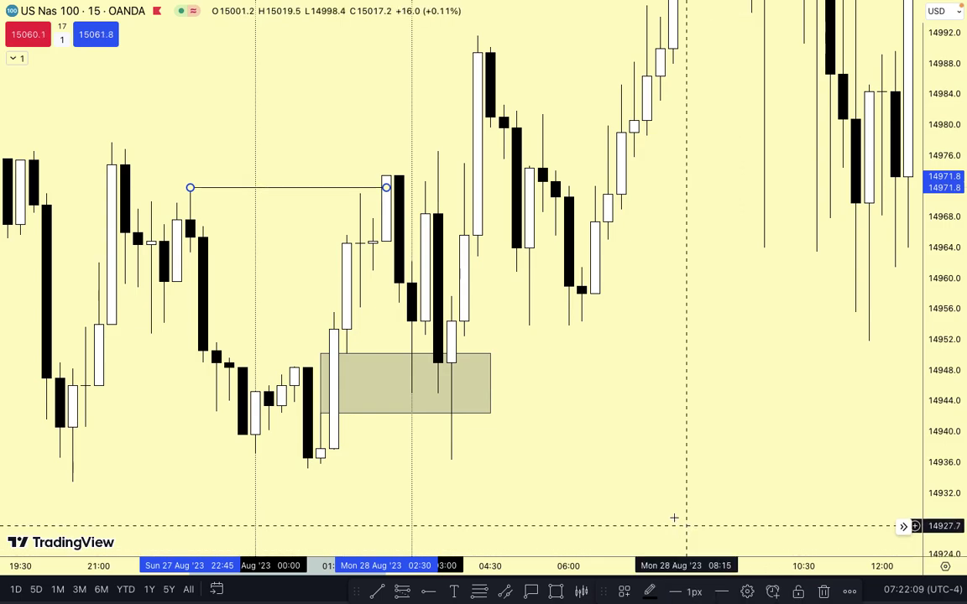
{"action": "left_click", "coordinate": [672, 516]}
- Examine the 15-minute price action around the swing-high line, the bullish FVG rectangle and the dashed level above
{"action": "scroll", "coordinate": [212, 190], "scroll_direction": "down", "scroll_amount": 5}
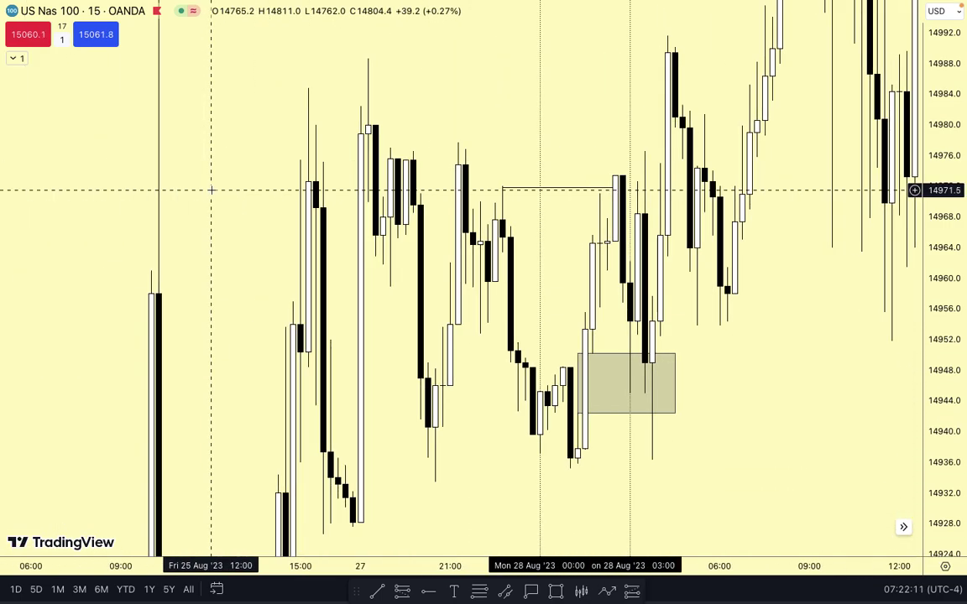
{"action": "scroll", "coordinate": [336, 190], "scroll_direction": "right", "scroll_amount": 3}
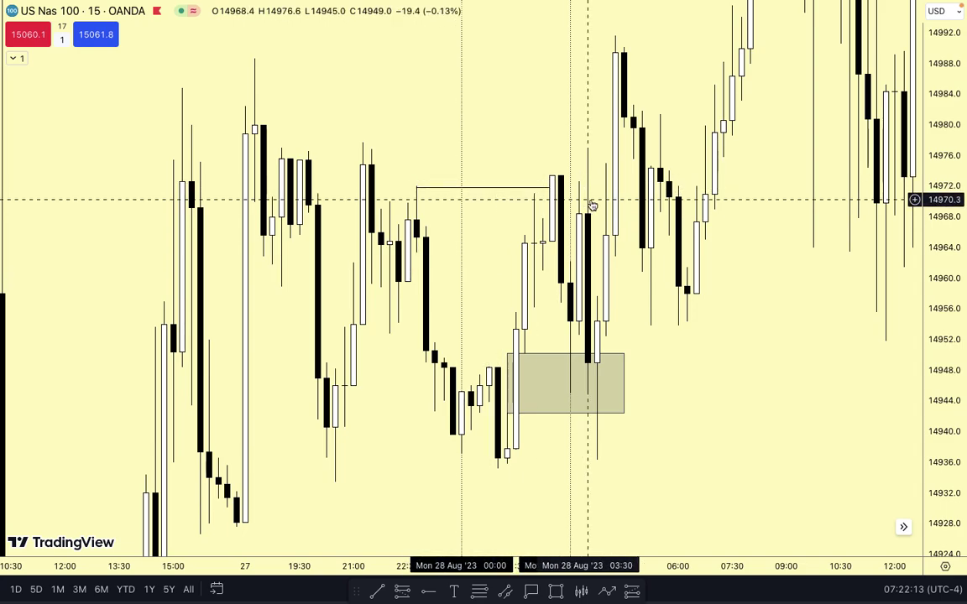
{"action": "left_click", "coordinate": [510, 388]}
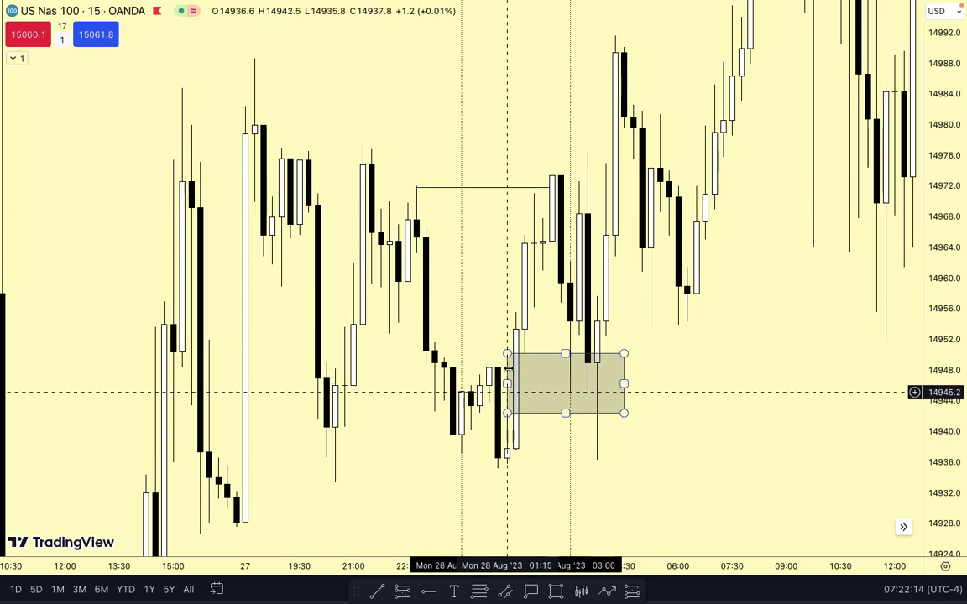
{"action": "left_click", "coordinate": [505, 453]}
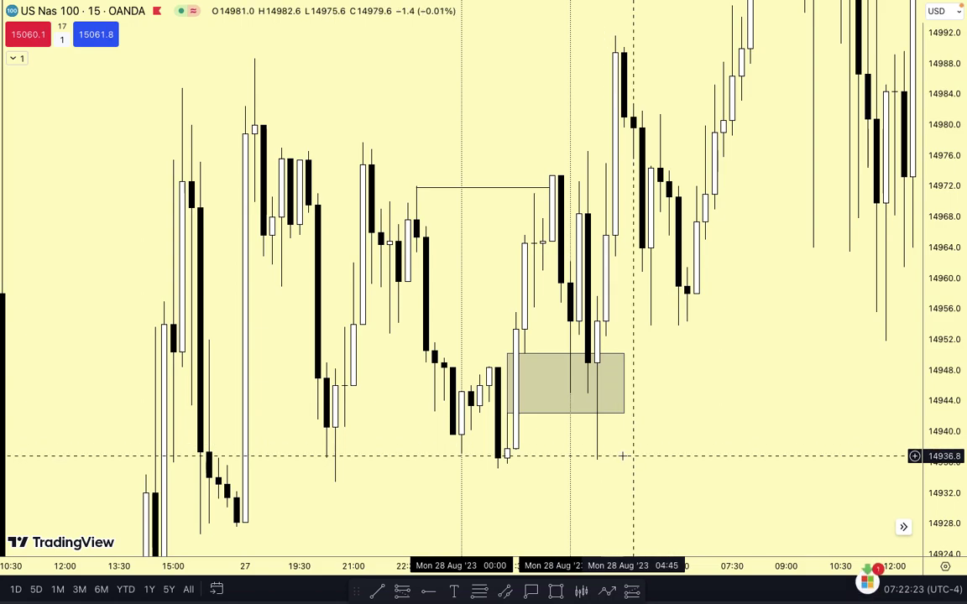
{"action": "left_click_drag", "start_coordinate": [629, 455], "coordinate": [557, 469]}
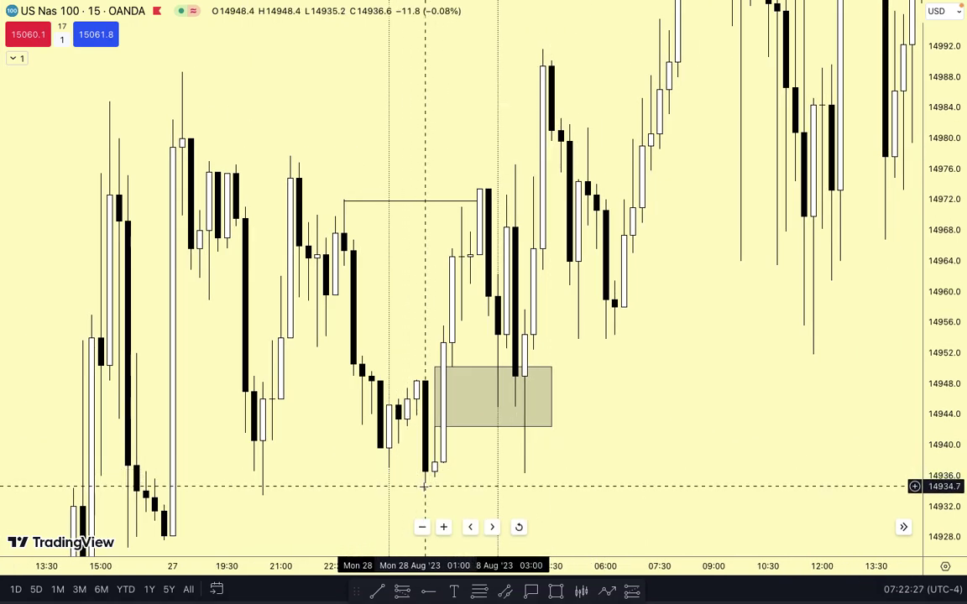
{"action": "left_click_drag", "start_coordinate": [560, 334], "coordinate": [578, 547]}
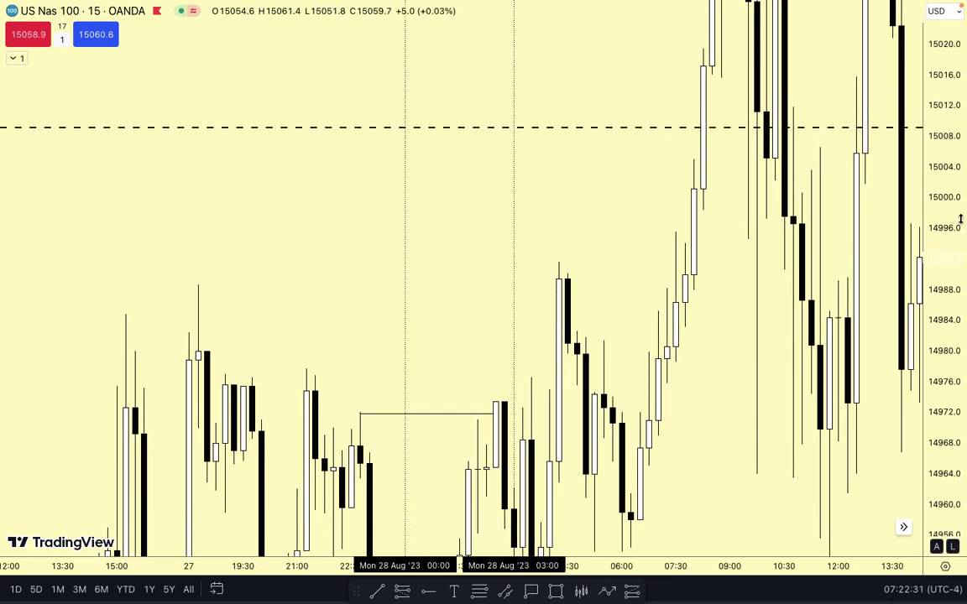
{"action": "left_click_drag", "start_coordinate": [960, 219], "coordinate": [960, 478]}
{"action": "scroll", "coordinate": [646, 422], "scroll_direction": "down", "scroll_amount": 5}
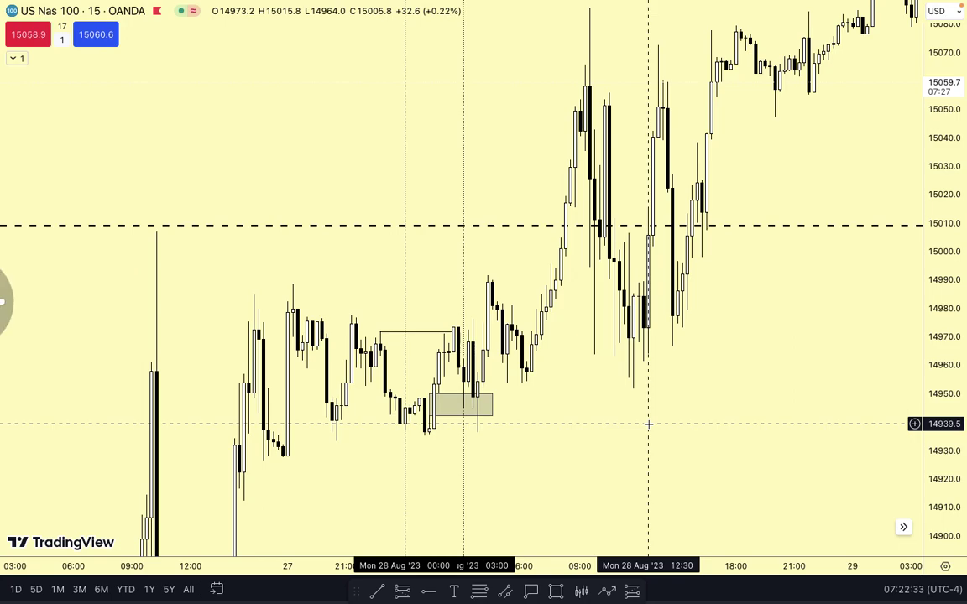
- Switch the chart to the 5-minute interval and bring the 28 August price action back into view
{"action": "key", "text": "5"}
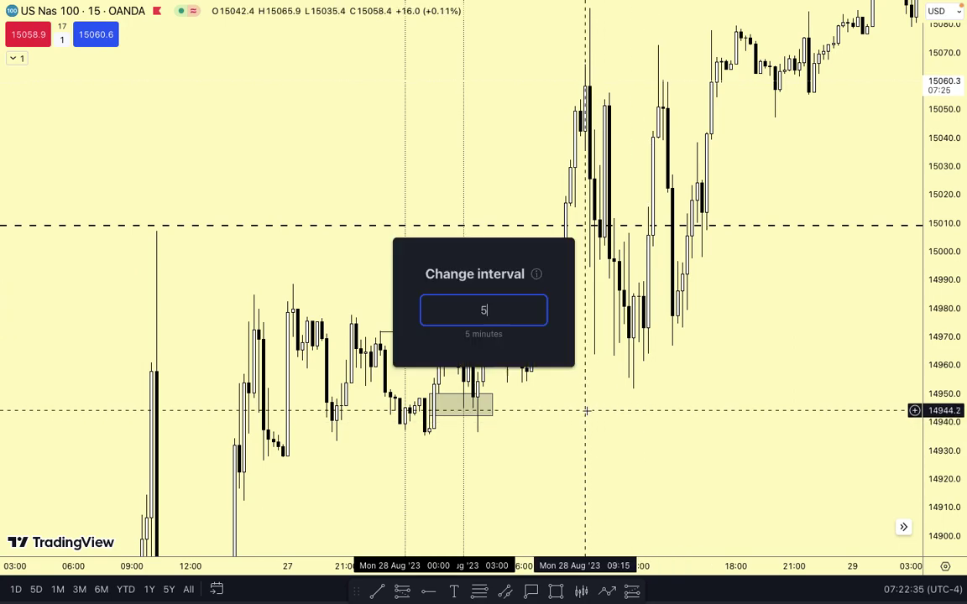
{"action": "key", "text": "Return"}
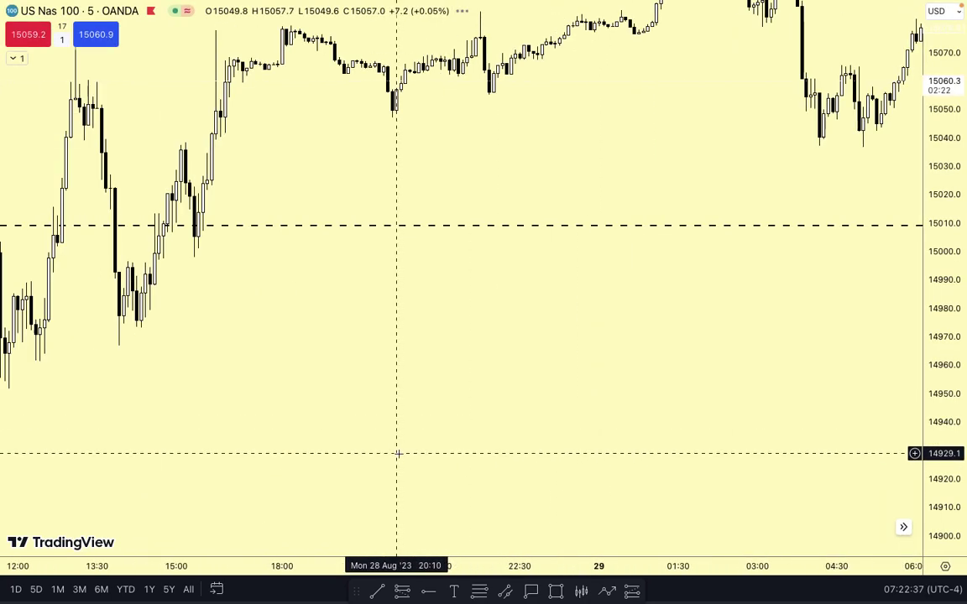
{"action": "scroll", "coordinate": [411, 512], "scroll_direction": "down", "scroll_amount": 5}
{"action": "key", "text": "super+Left"}
{"action": "left_click", "coordinate": [429, 239]}
{"action": "left_click_drag", "start_coordinate": [899, 499], "coordinate": [869, 339]}
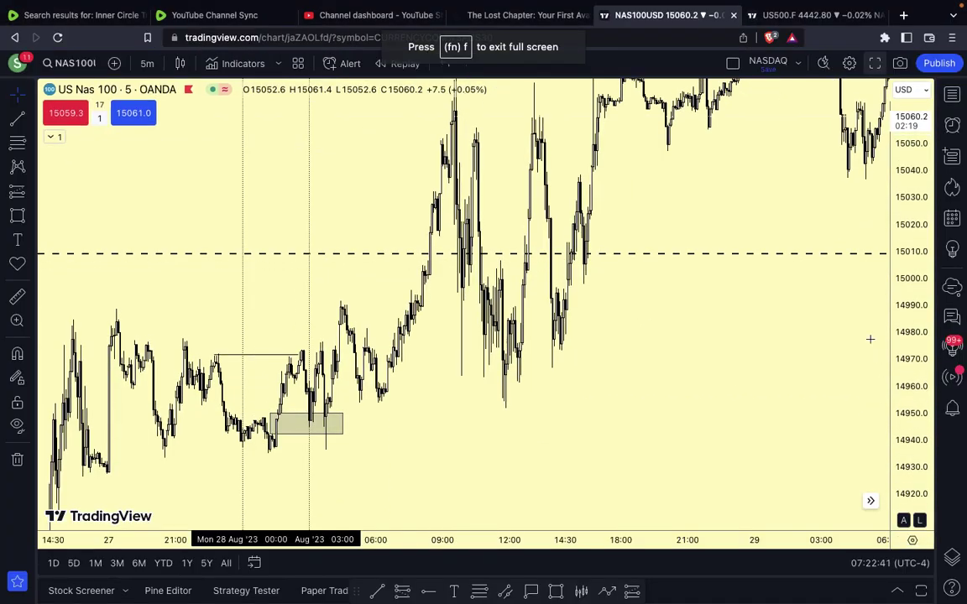
- Resize the bullish FVG rectangle to start at 28 August 01:20 and span 14940.6 to 14946.7
{"action": "left_click_drag", "start_coordinate": [526, 353], "coordinate": [550, 279]}
{"action": "left_click_drag", "start_coordinate": [390, 362], "coordinate": [405, 115]}
{"action": "scroll", "coordinate": [351, 247], "scroll_direction": "up", "scroll_amount": 1}
{"action": "scroll", "coordinate": [350, 247], "scroll_direction": "up", "scroll_amount": 2}
{"action": "key", "text": "super+w"}
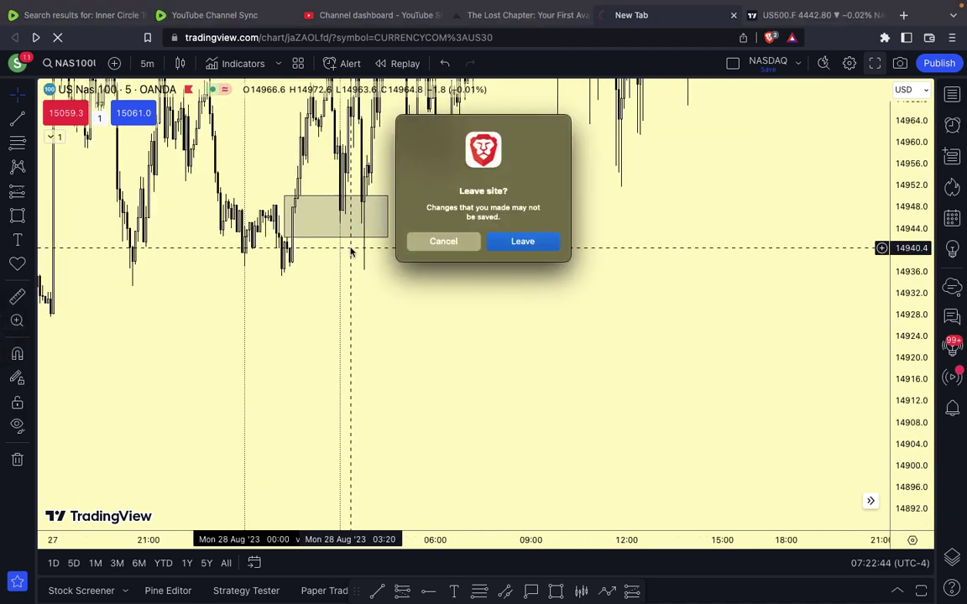
{"action": "left_click", "coordinate": [440, 242]}
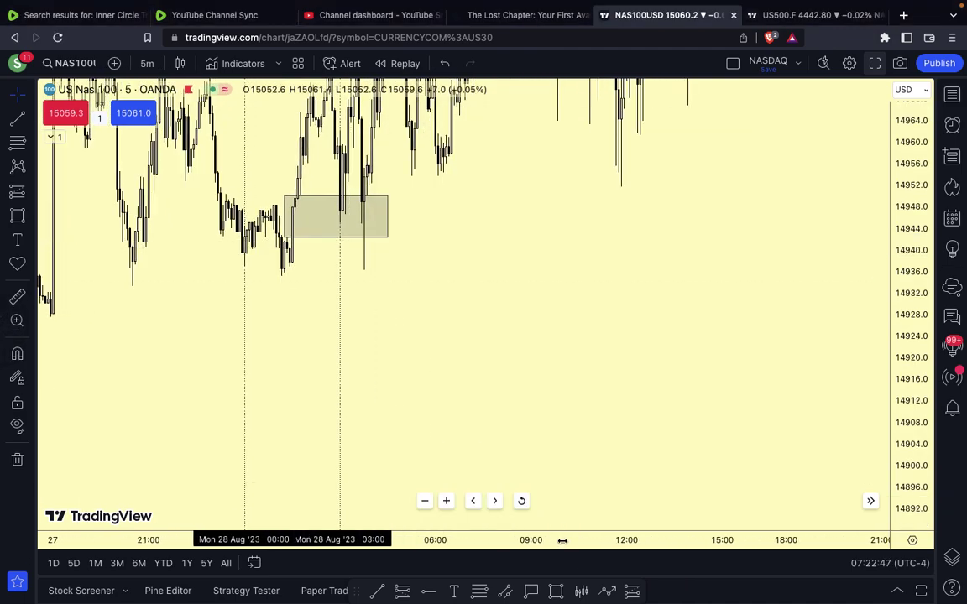
{"action": "left_click_drag", "start_coordinate": [562, 540], "coordinate": [410, 518]}
{"action": "left_click_drag", "start_coordinate": [214, 431], "coordinate": [580, 528]}
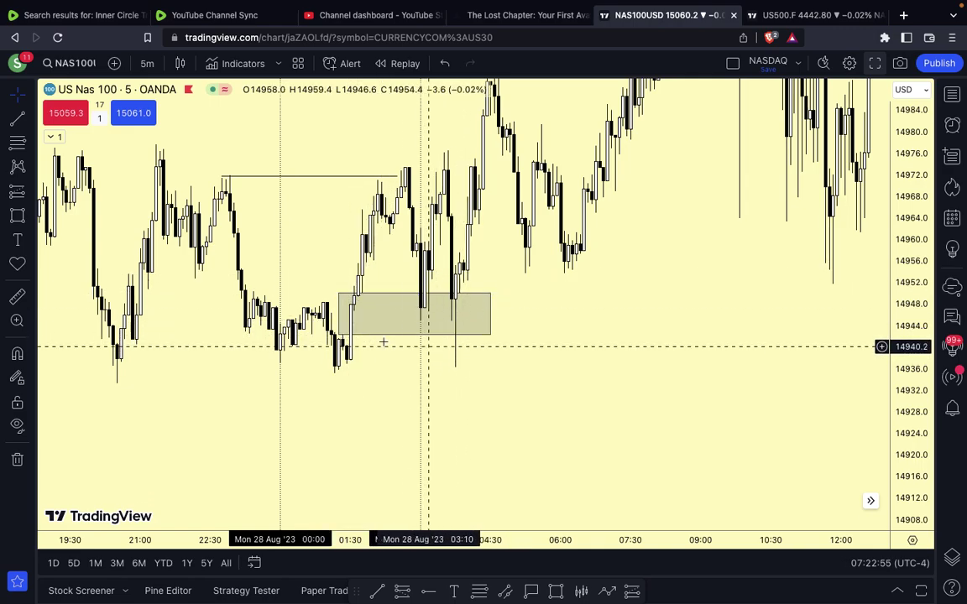
{"action": "left_click_drag", "start_coordinate": [338, 293], "coordinate": [335, 321]}
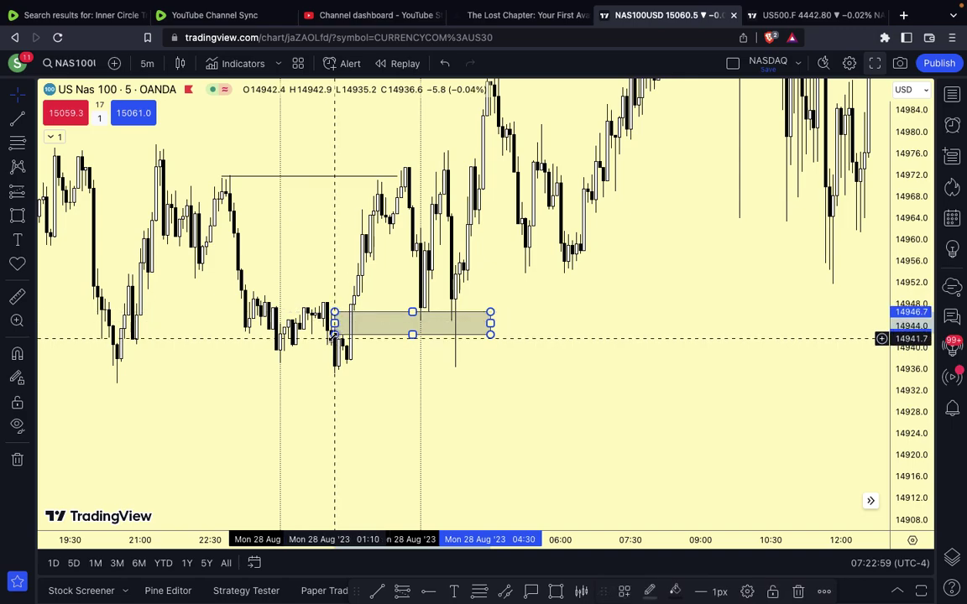
{"action": "mouse_move", "coordinate": [333, 335]}
{"action": "left_mouse_down"}
{"action": "mouse_move", "coordinate": [336, 342]}
{"action": "mouse_move", "coordinate": [343, 328]}
{"action": "left_mouse_up"}
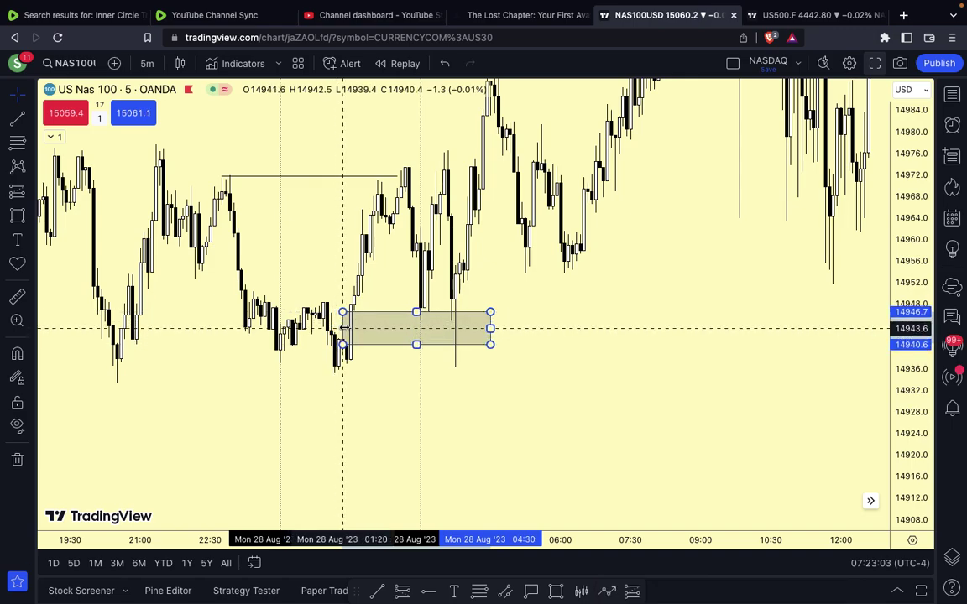
{"action": "left_click", "coordinate": [562, 310]}
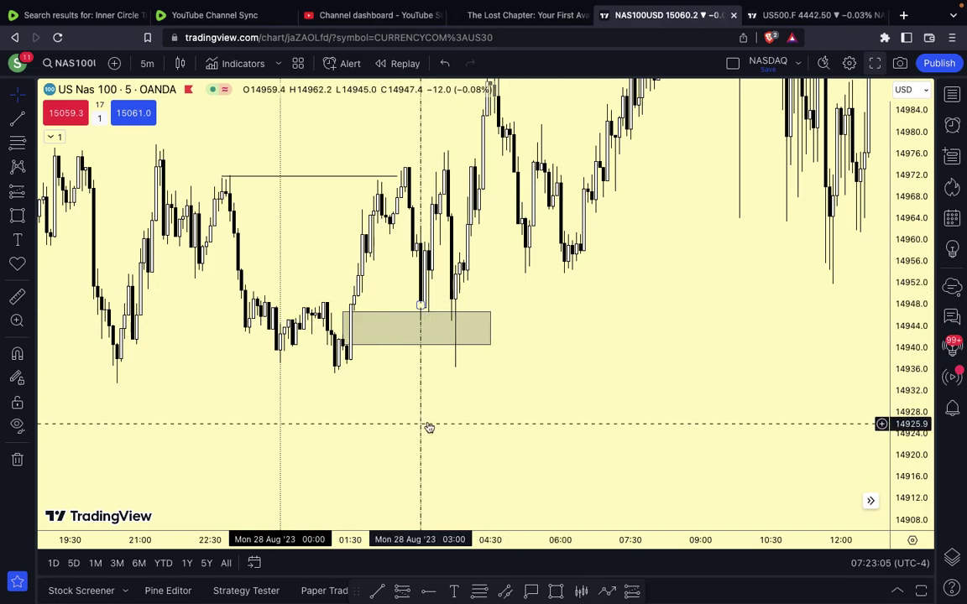
- Raise the upper edge of the bullish FVG rectangle to 14946.9, matching the low of the 01:35 candle
{"action": "scroll", "coordinate": [421, 422], "scroll_direction": "up", "scroll_amount": 5}
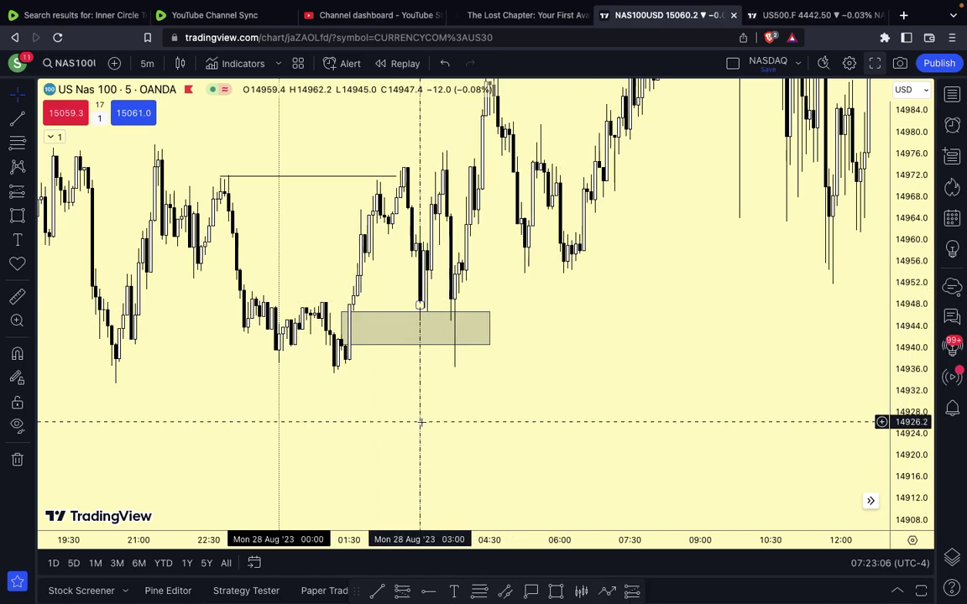
{"action": "scroll", "coordinate": [420, 422], "scroll_direction": "left", "scroll_amount": 3}
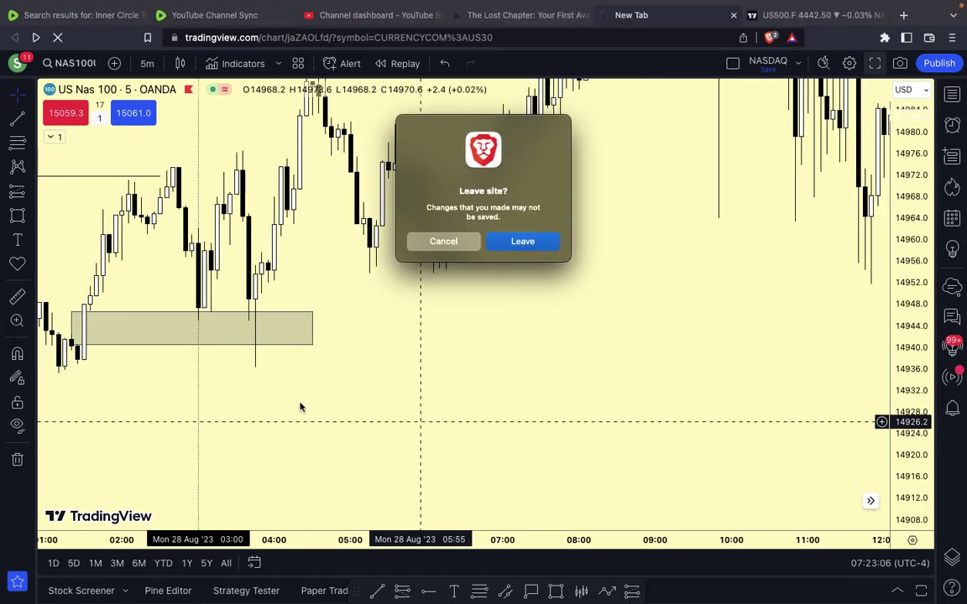
{"action": "left_click", "coordinate": [443, 242]}
{"action": "scroll", "coordinate": [470, 302], "scroll_direction": "left", "scroll_amount": 5}
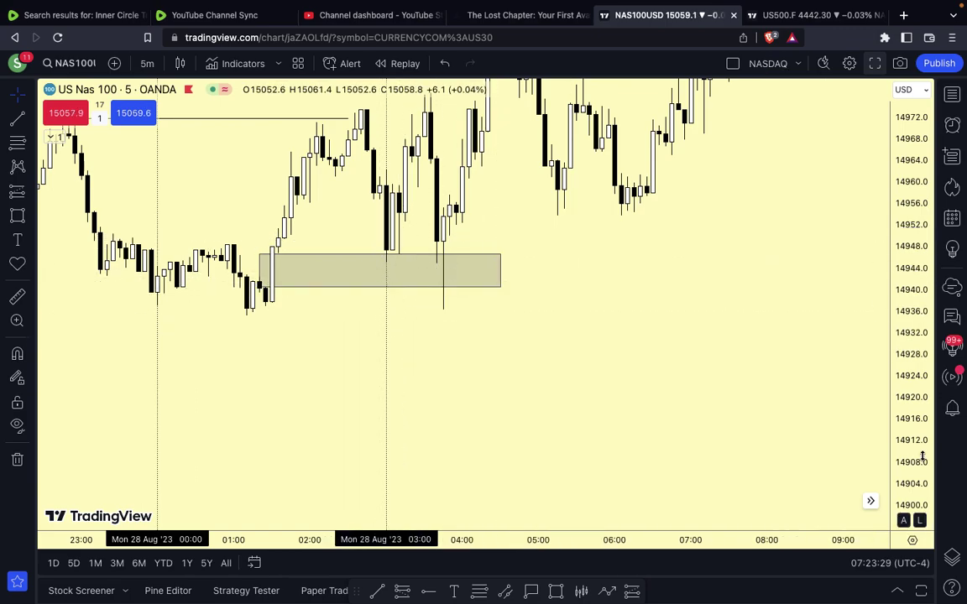
{"action": "left_click_drag", "start_coordinate": [922, 456], "coordinate": [842, 37]}
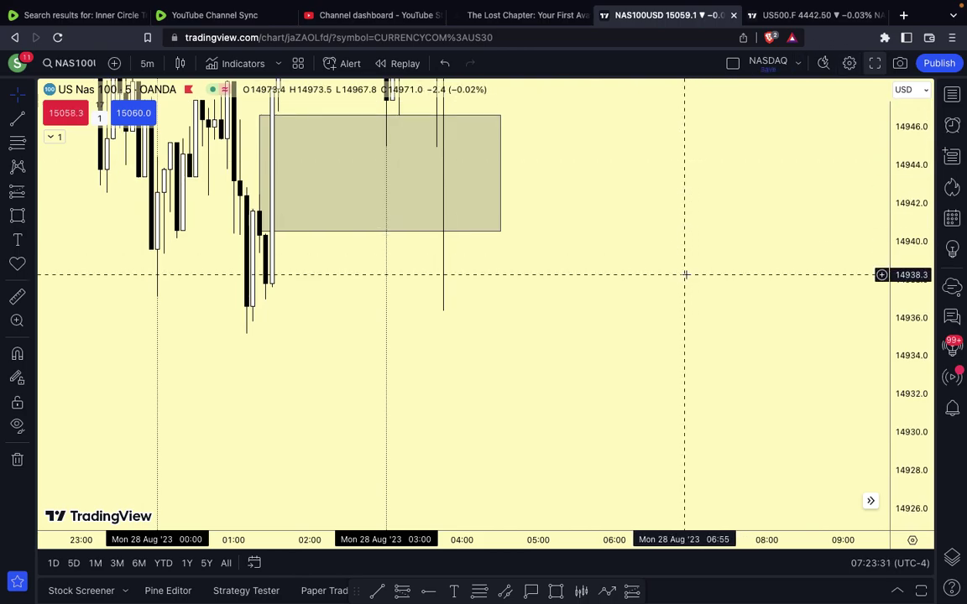
{"action": "left_click_drag", "start_coordinate": [686, 275], "coordinate": [682, 387]}
{"action": "left_click_drag", "start_coordinate": [256, 227], "coordinate": [257, 223]}
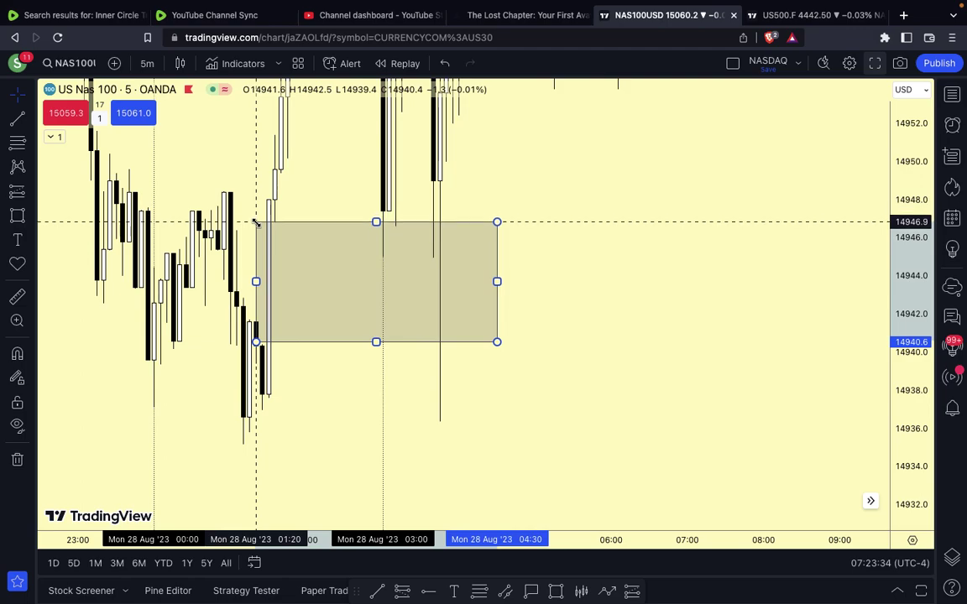
{"action": "left_click", "coordinate": [352, 397]}
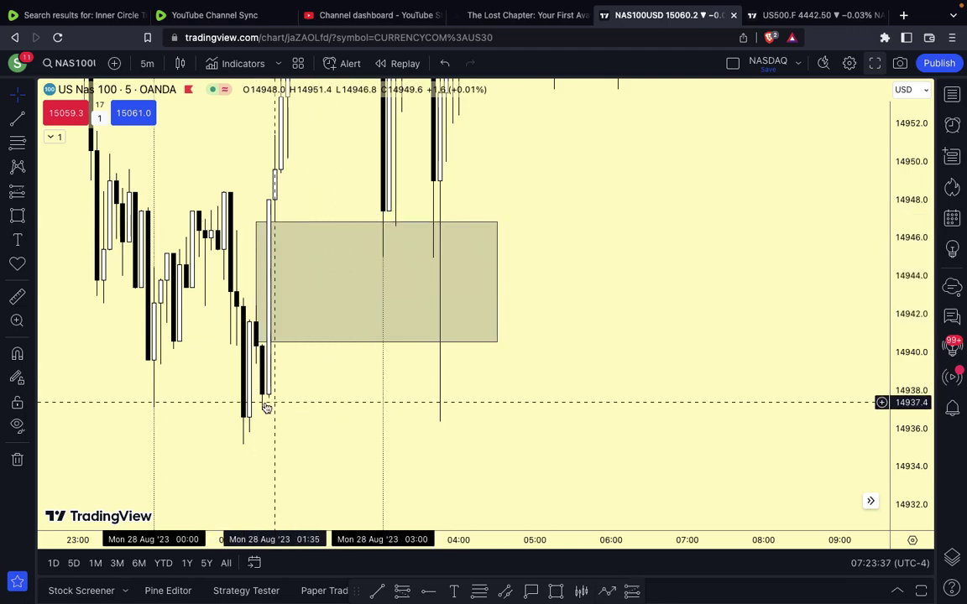
{"action": "scroll", "coordinate": [270, 403], "scroll_direction": "up", "scroll_amount": 5}
{"action": "scroll", "coordinate": [264, 403], "scroll_direction": "left", "scroll_amount": 3}
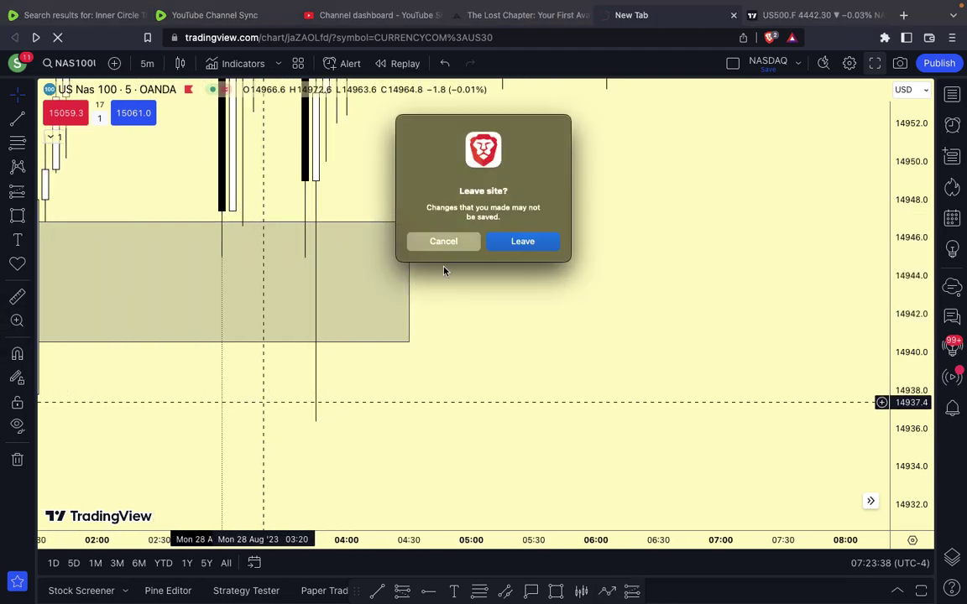
{"action": "left_click", "coordinate": [443, 241]}
- Lower the bottom edge of the bullish FVG rectangle to 14940.4 and move its left edge to 28 August 01:25
{"action": "left_click_drag", "start_coordinate": [220, 410], "coordinate": [401, 482]}
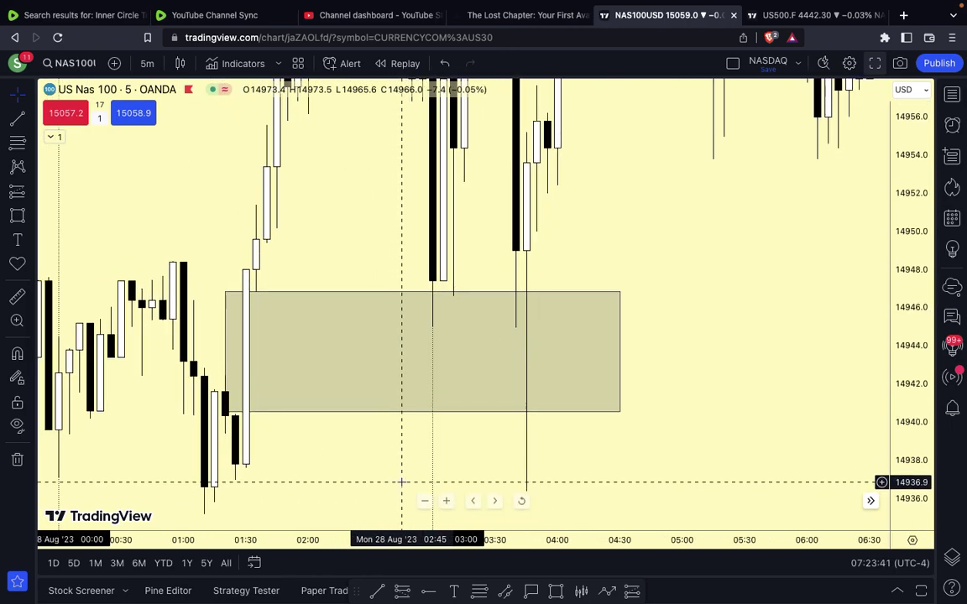
{"action": "left_click", "coordinate": [225, 410]}
{"action": "left_click", "coordinate": [224, 413]}
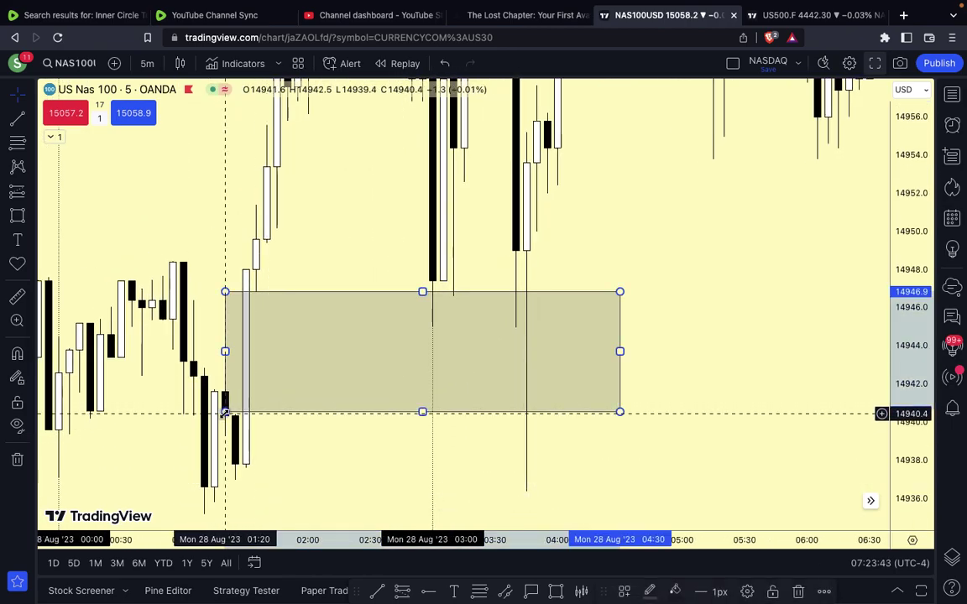
{"action": "left_click_drag", "start_coordinate": [225, 412], "coordinate": [224, 416]}
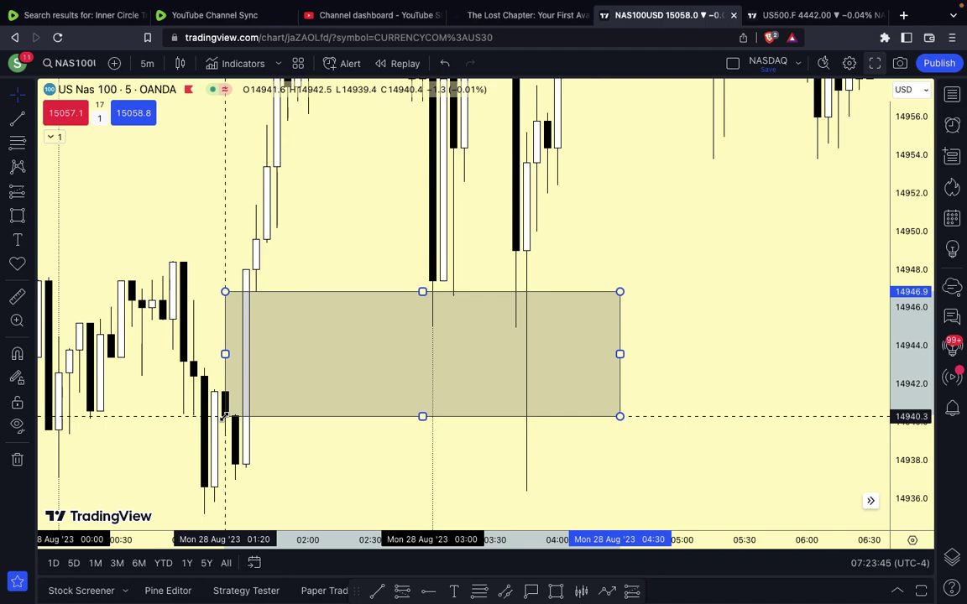
{"action": "left_click", "coordinate": [284, 452]}
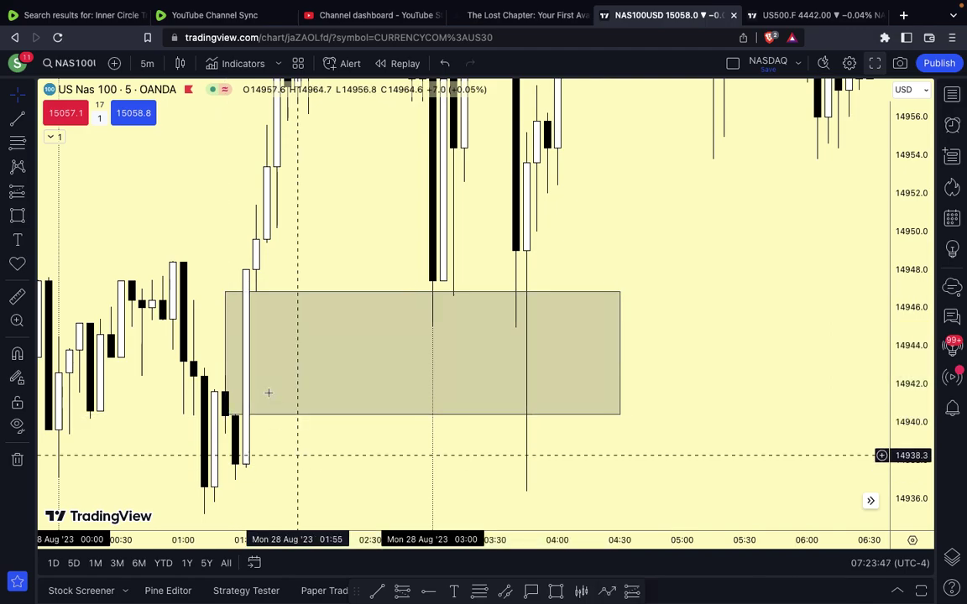
{"action": "left_click_drag", "start_coordinate": [224, 352], "coordinate": [235, 353]}
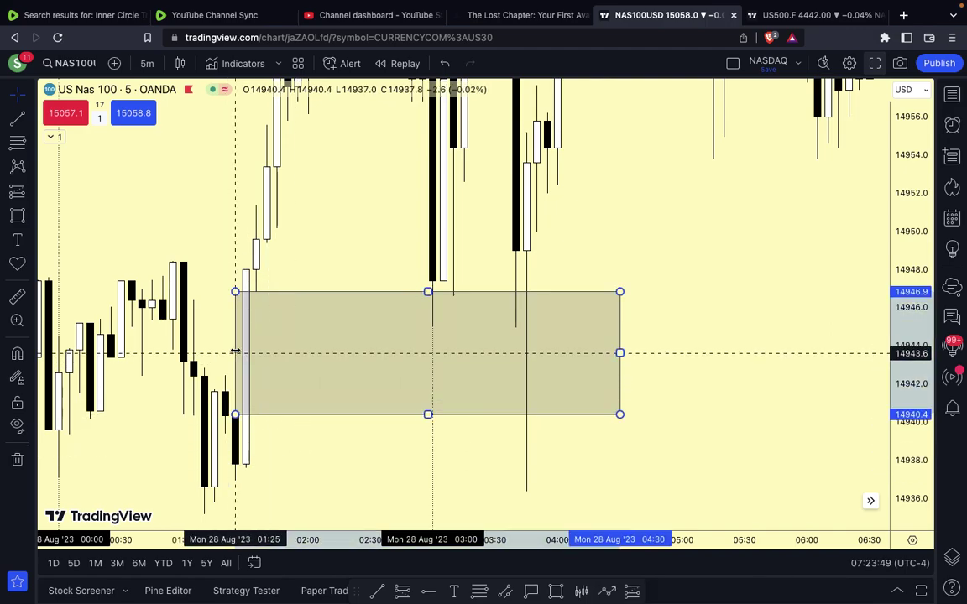
{"action": "left_click_drag", "start_coordinate": [276, 442], "coordinate": [233, 352]}
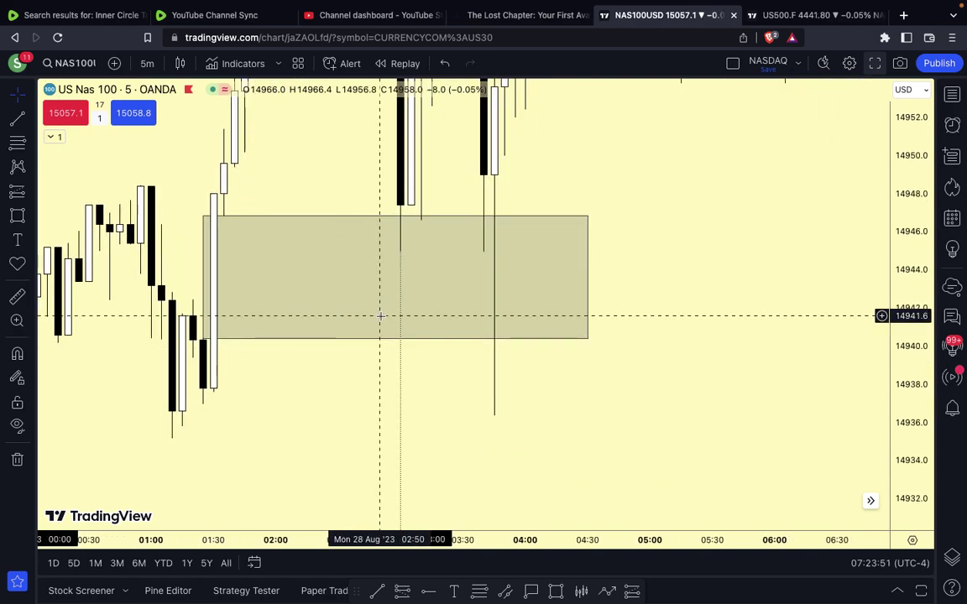
- Examine the 5-minute price action around the bullish FVG rectangle, the swing-high line and the lows of 28 August
{"action": "scroll", "coordinate": [729, 198], "scroll_direction": "up", "scroll_amount": 1}
{"action": "scroll", "coordinate": [728, 197], "scroll_direction": "up", "scroll_amount": 2}
{"action": "left_click_drag", "start_coordinate": [290, 428], "coordinate": [429, 387]}
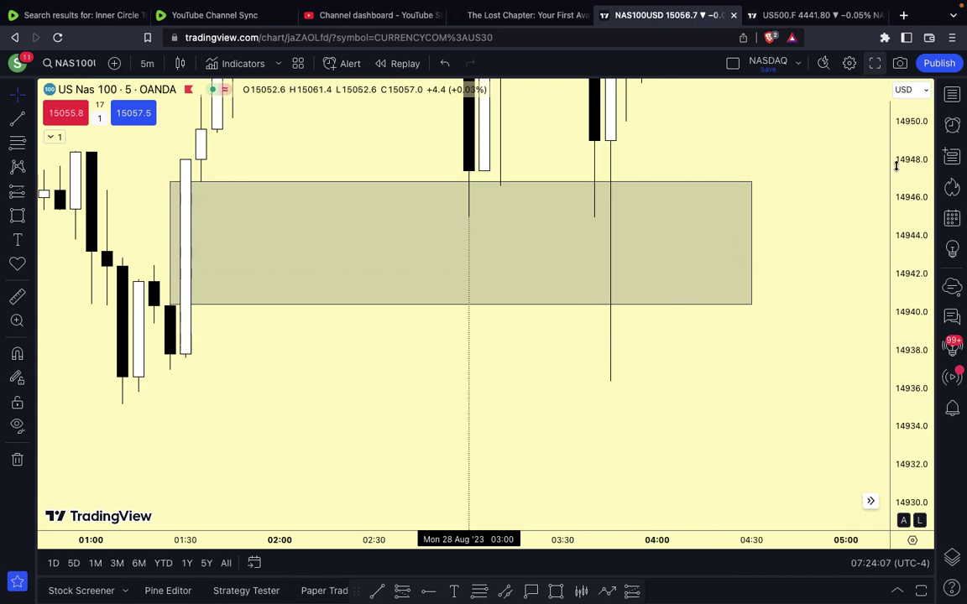
{"action": "left_click_drag", "start_coordinate": [911, 184], "coordinate": [911, 269]}
{"action": "scroll", "coordinate": [544, 407], "scroll_direction": "down", "scroll_amount": 5}
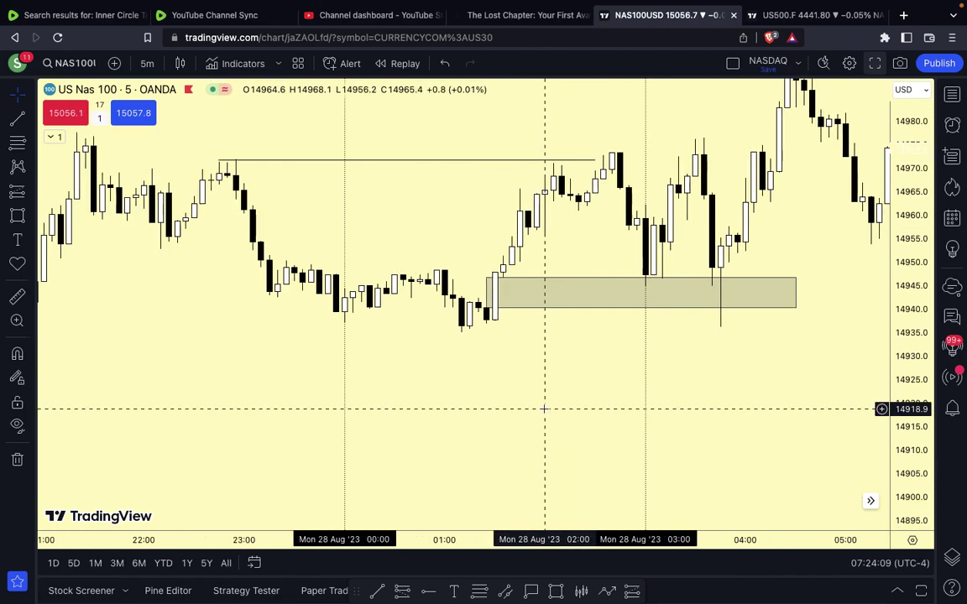
{"action": "scroll", "coordinate": [537, 394], "scroll_direction": "up", "scroll_amount": 3}
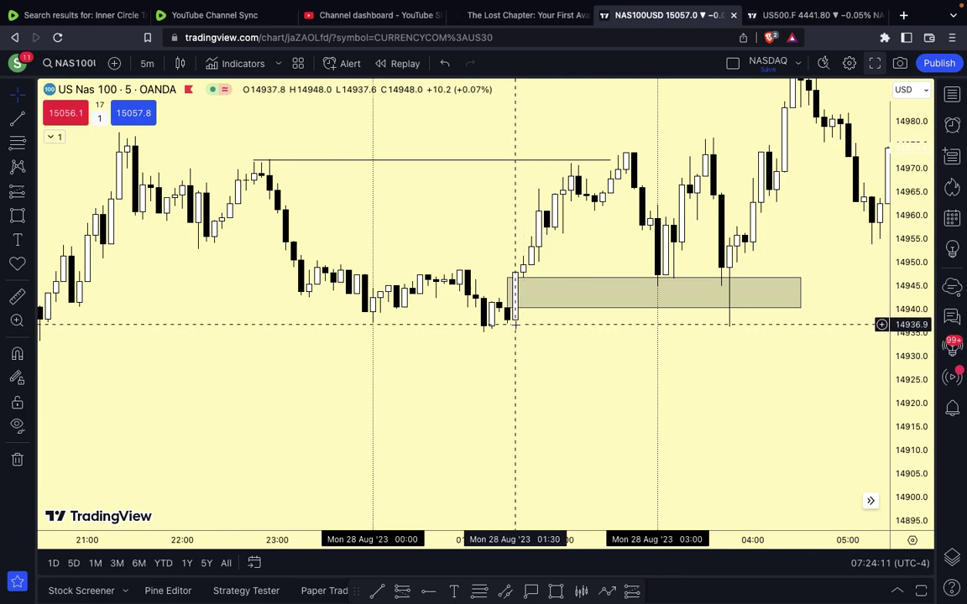
{"action": "left_click_drag", "start_coordinate": [514, 335], "coordinate": [376, 336]}
{"action": "scroll", "coordinate": [377, 335], "scroll_direction": "down", "scroll_amount": 3}
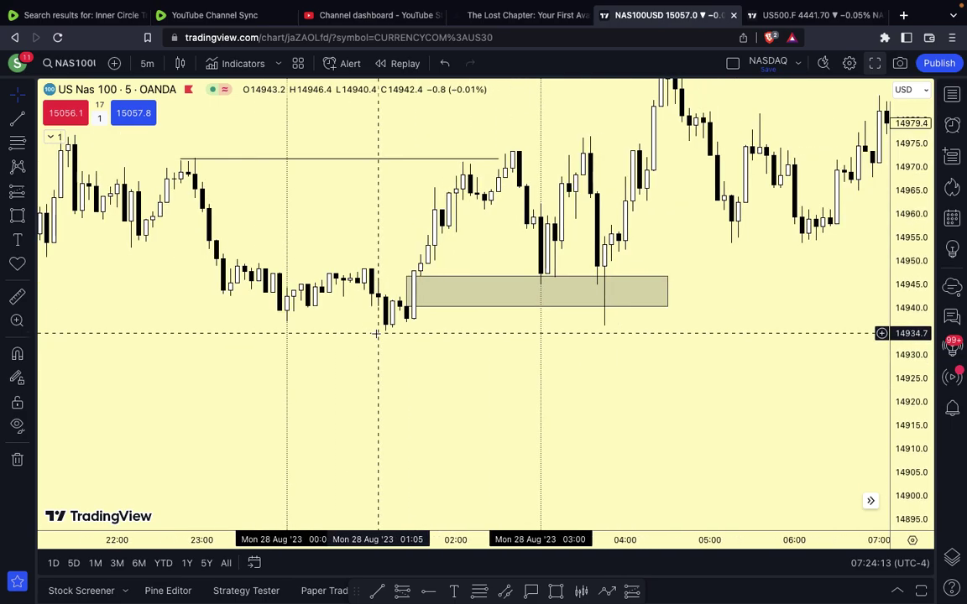
{"action": "left_click_drag", "start_coordinate": [902, 457], "coordinate": [902, 243]}
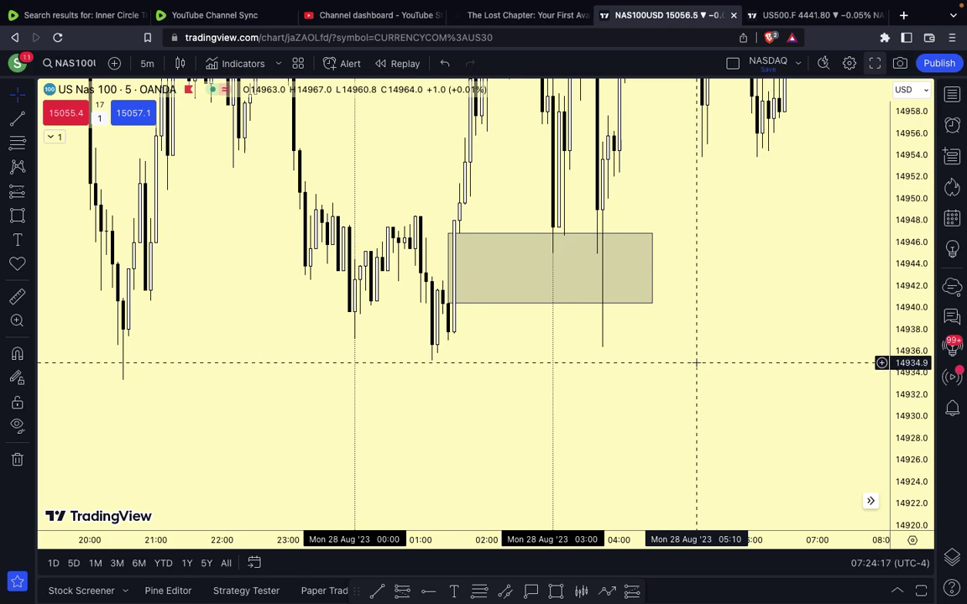
{"action": "left_click_drag", "start_coordinate": [674, 364], "coordinate": [628, 367]}
- Switch the chart to the 15-minute interval and bring the 28 August FVG rectangle and swing-high line back into view
{"action": "type", "text": "1"}
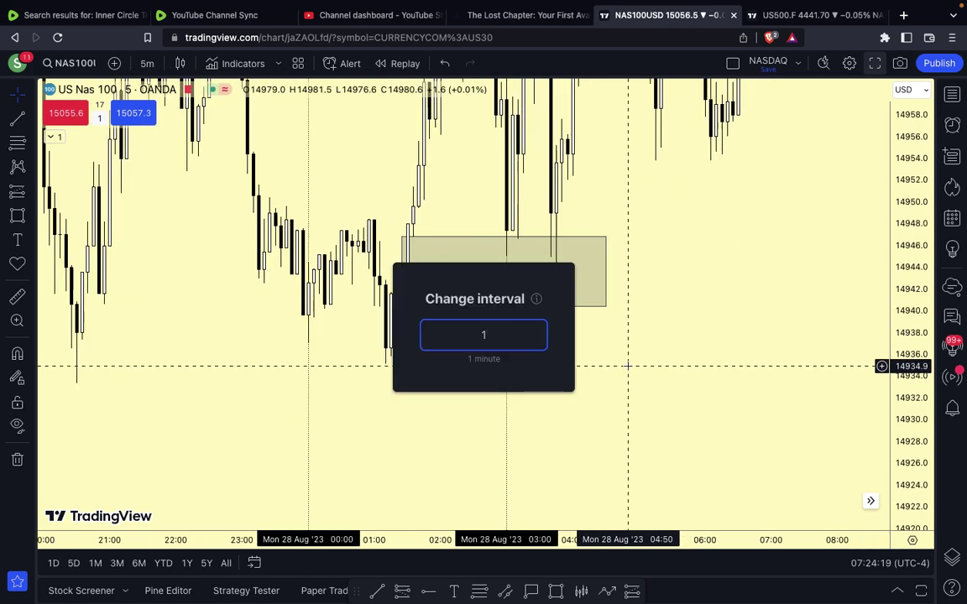
{"action": "type", "text": "5"}
{"action": "key", "text": "Return"}
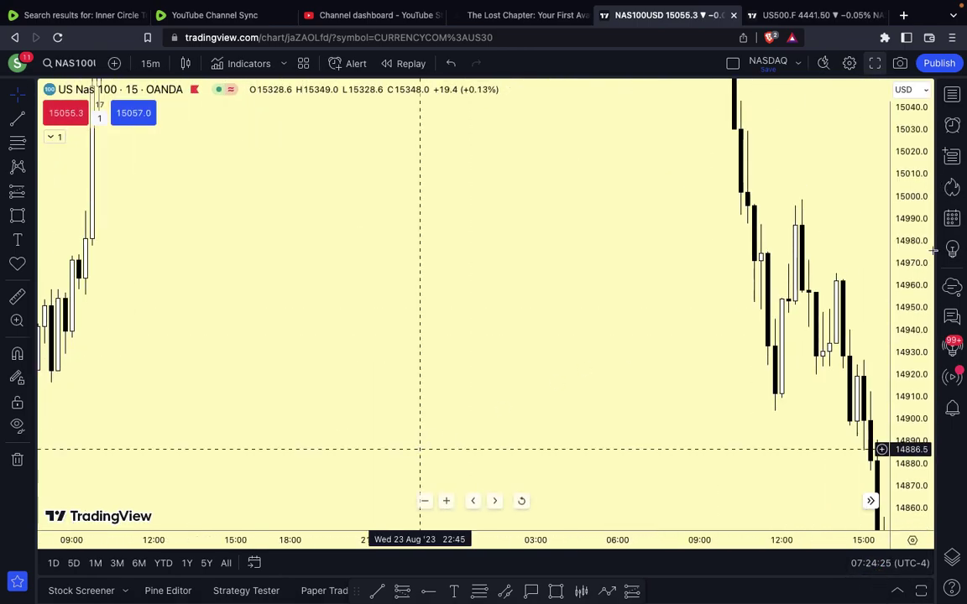
{"action": "scroll", "coordinate": [522, 317], "scroll_direction": "down", "scroll_amount": 10}
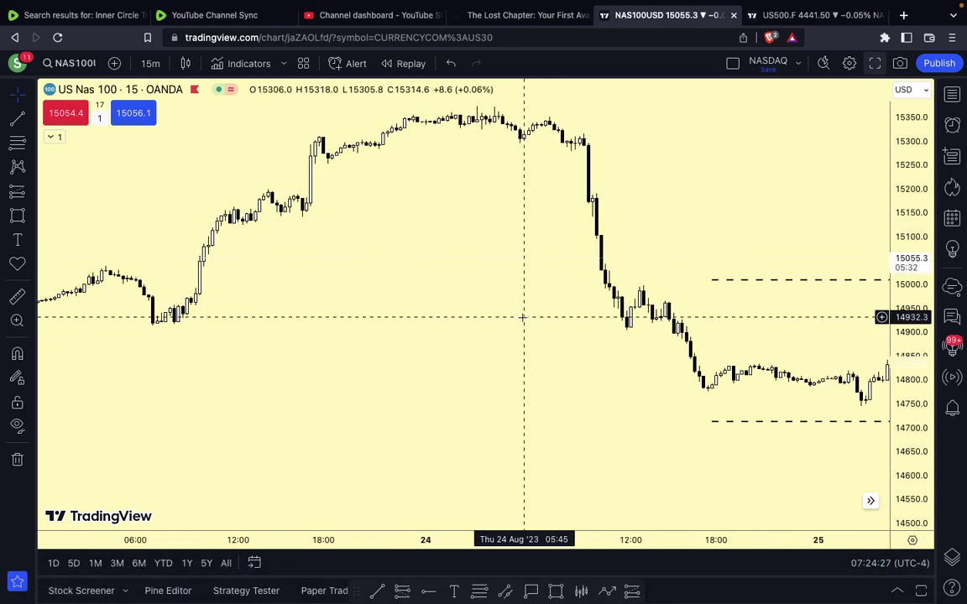
{"action": "scroll", "coordinate": [537, 319], "scroll_direction": "right", "scroll_amount": 10}
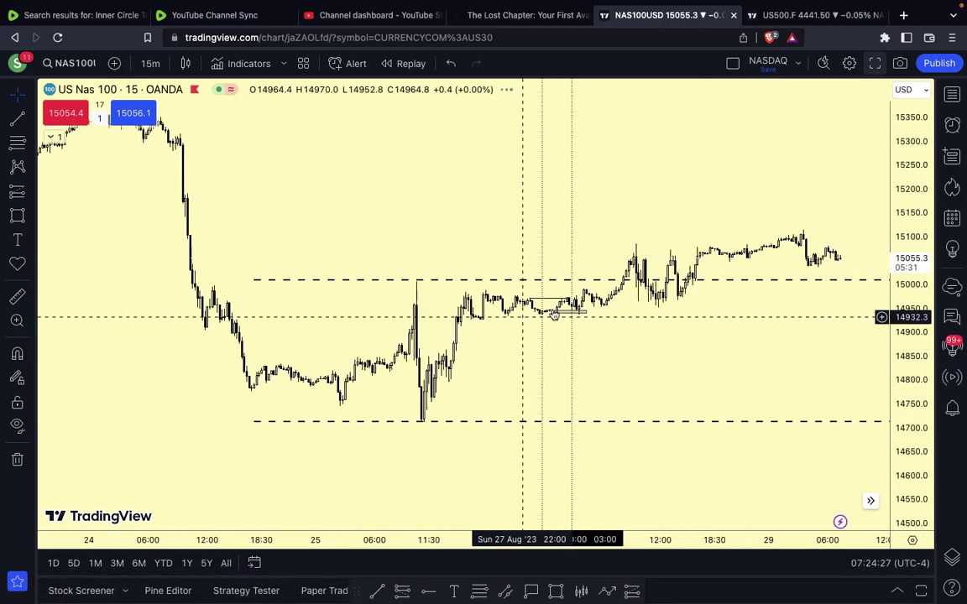
{"action": "left_click_drag", "start_coordinate": [902, 475], "coordinate": [807, 69]}
{"action": "scroll", "coordinate": [432, 371], "scroll_direction": "up", "scroll_amount": 1}
{"action": "scroll", "coordinate": [432, 371], "scroll_direction": "up", "scroll_amount": 4}
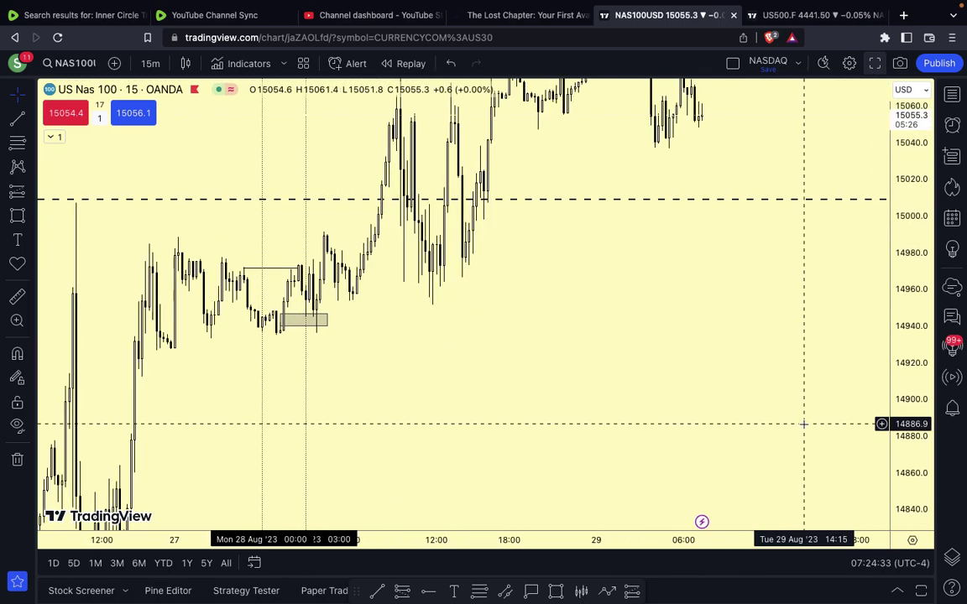
{"action": "left_click_drag", "start_coordinate": [908, 470], "coordinate": [778, 83]}
{"action": "scroll", "coordinate": [382, 352], "scroll_direction": "up", "scroll_amount": 5}
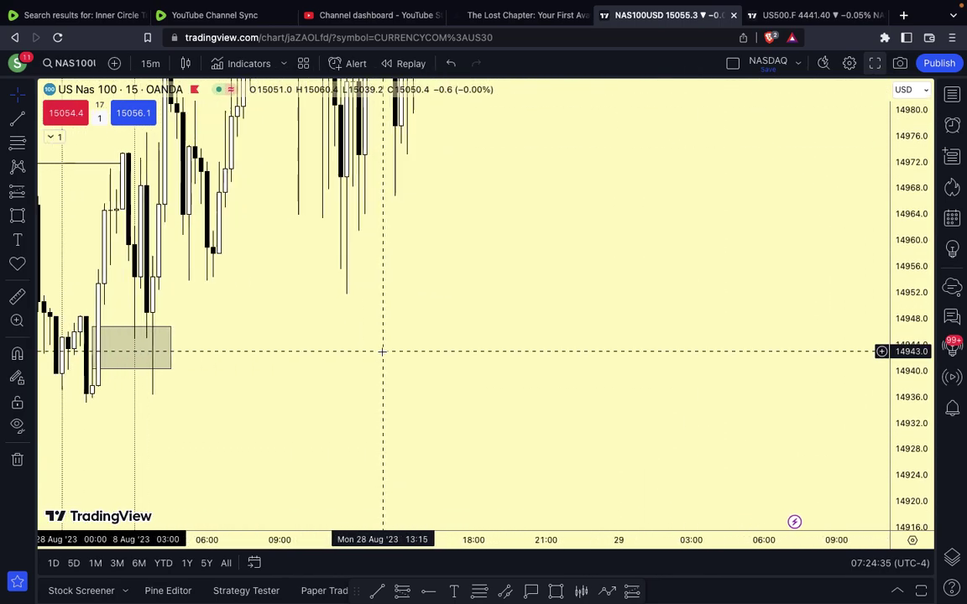
{"action": "left_click_drag", "start_coordinate": [360, 375], "coordinate": [676, 554]}
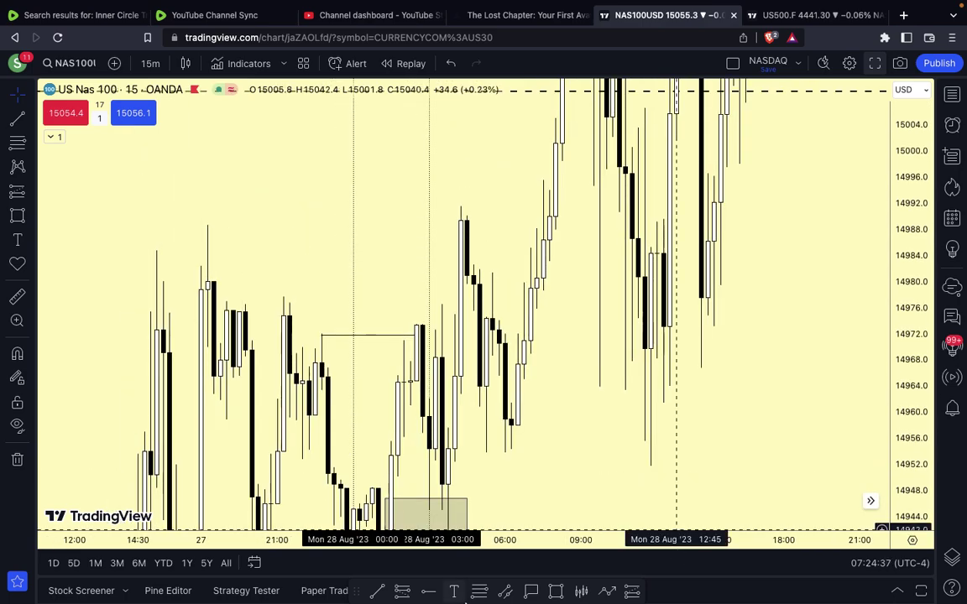
- Place a Long Position at 28 August 02:00 with entry 14946.7 and set its target to 15009.5 at the dashed level
{"action": "left_click", "coordinate": [641, 578]}
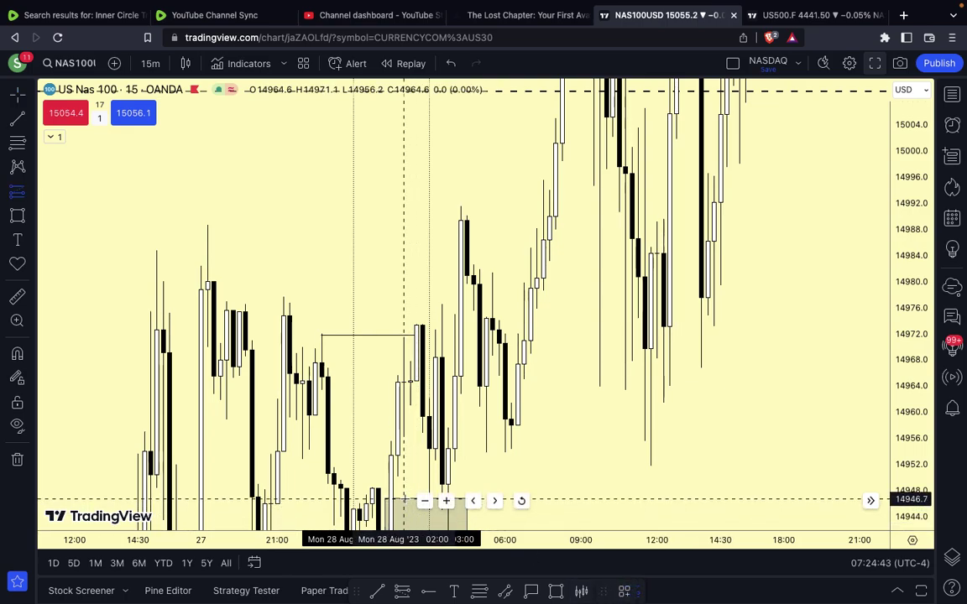
{"action": "left_click", "coordinate": [403, 500]}
{"action": "left_click_drag", "start_coordinate": [410, 213], "coordinate": [425, 319]}
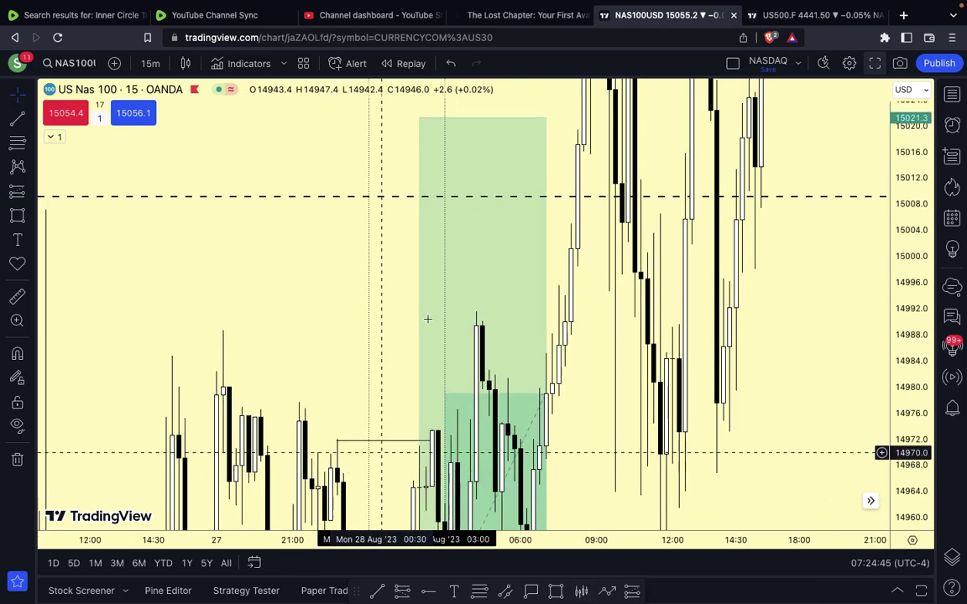
{"action": "left_click_drag", "start_coordinate": [419, 116], "coordinate": [419, 119]}
{"action": "left_click_drag", "start_coordinate": [419, 155], "coordinate": [420, 196]}
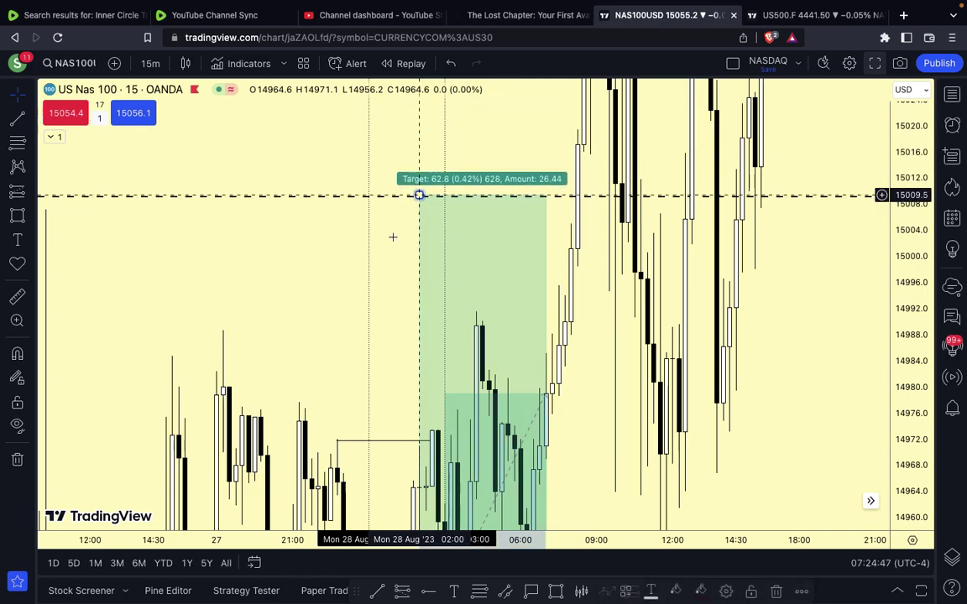
- Lower the long position's stop to 14932.2, below the recent lows under the bullish FVG rectangle
{"action": "left_click_drag", "start_coordinate": [392, 237], "coordinate": [350, 5]}
{"action": "left_click_drag", "start_coordinate": [301, 462], "coordinate": [296, 265]}
{"action": "left_click_drag", "start_coordinate": [921, 239], "coordinate": [928, 550]}
{"action": "left_click", "coordinate": [371, 418]}
{"action": "left_click_drag", "start_coordinate": [363, 373], "coordinate": [348, 310]}
{"action": "left_click", "coordinate": [511, 415]}
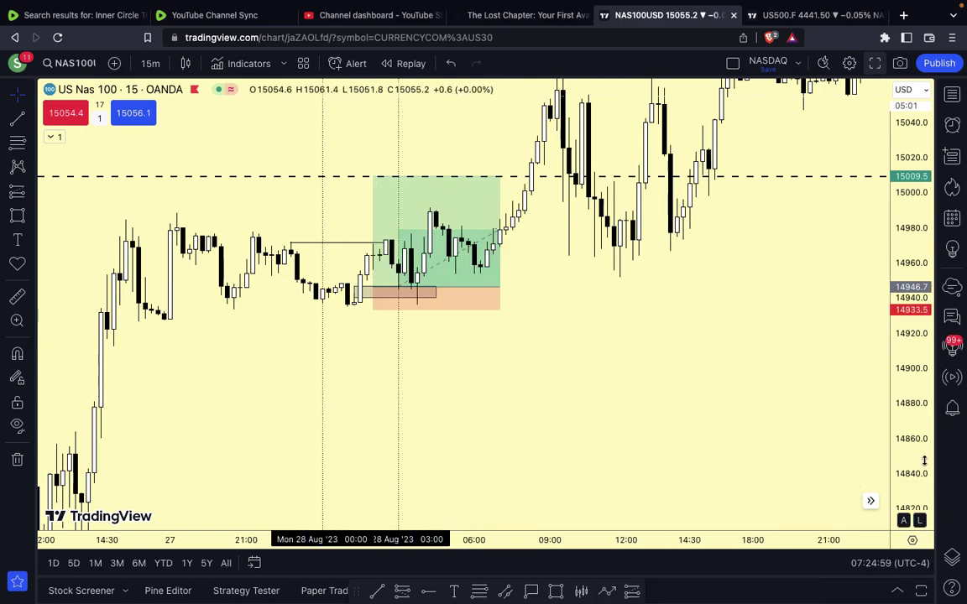
{"action": "left_click_drag", "start_coordinate": [923, 460], "coordinate": [747, 113]}
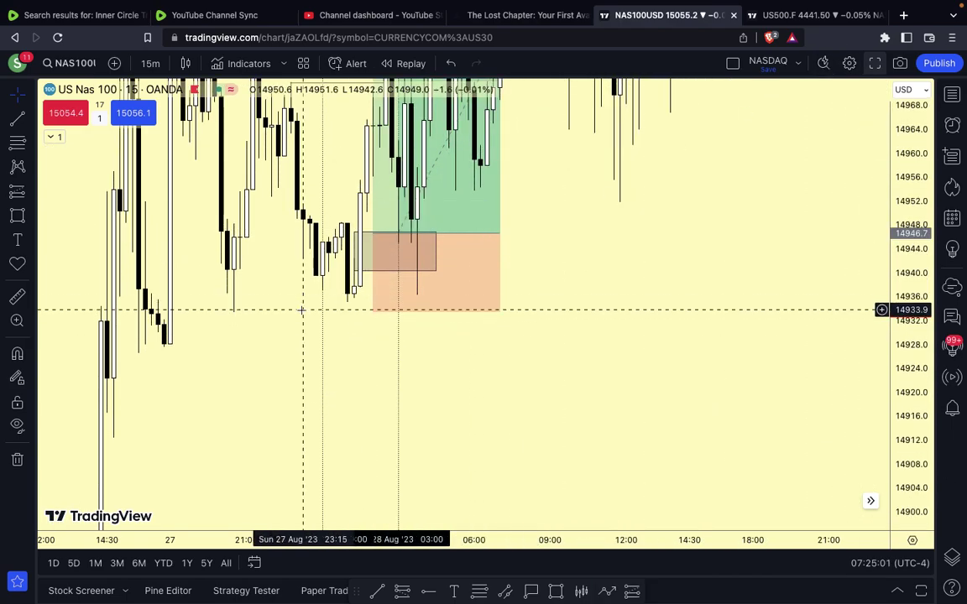
{"action": "left_click", "coordinate": [373, 313]}
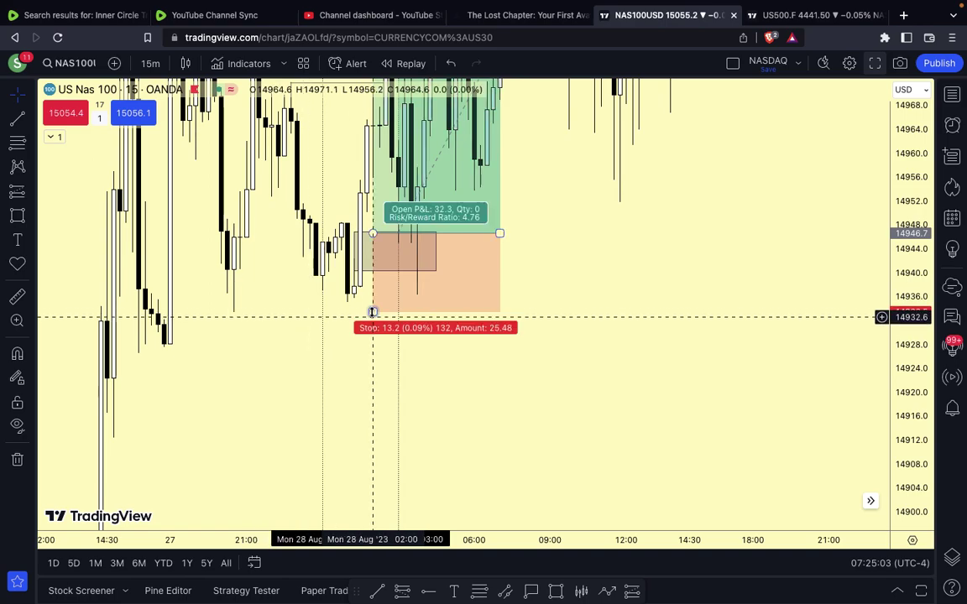
{"action": "left_click_drag", "start_coordinate": [373, 312], "coordinate": [374, 318]}
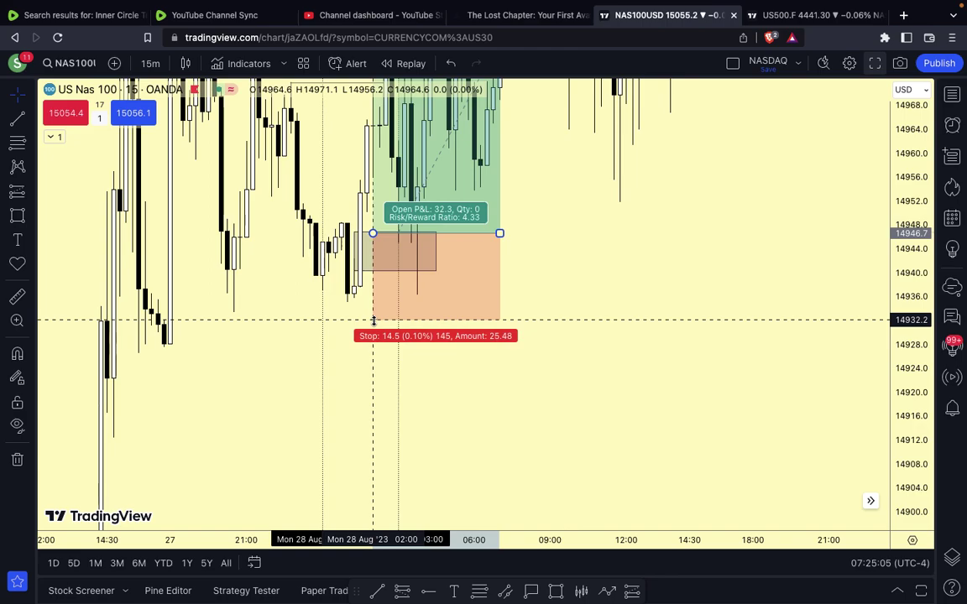
{"action": "left_click", "coordinate": [550, 277]}
- Extend the long position's right edge to 28 August 08:30, where price reaches the dashed target level
{"action": "left_click_drag", "start_coordinate": [895, 238], "coordinate": [736, 532]}
{"action": "left_click", "coordinate": [454, 464]}
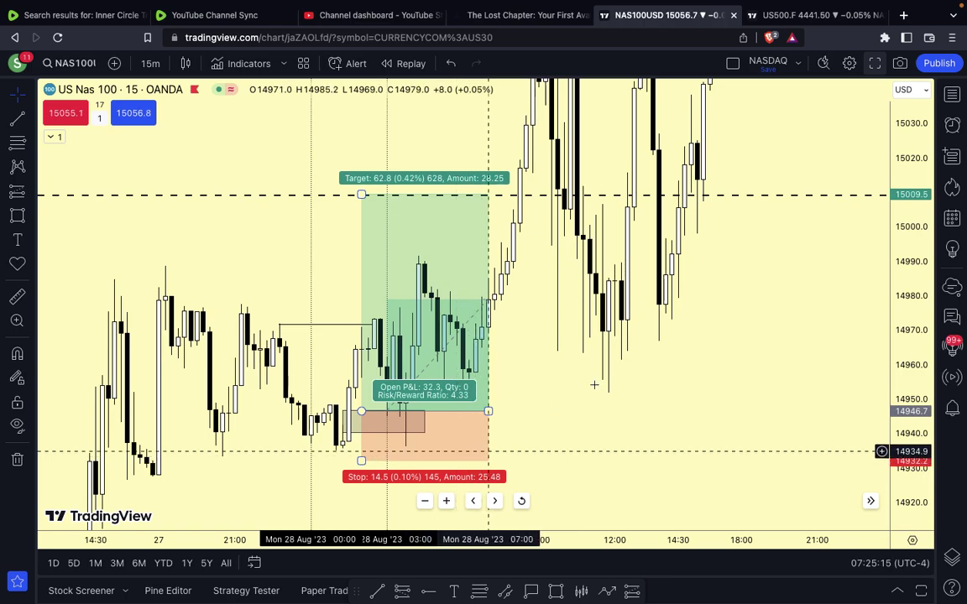
{"action": "left_click", "coordinate": [594, 385]}
{"action": "left_click", "coordinate": [483, 401]}
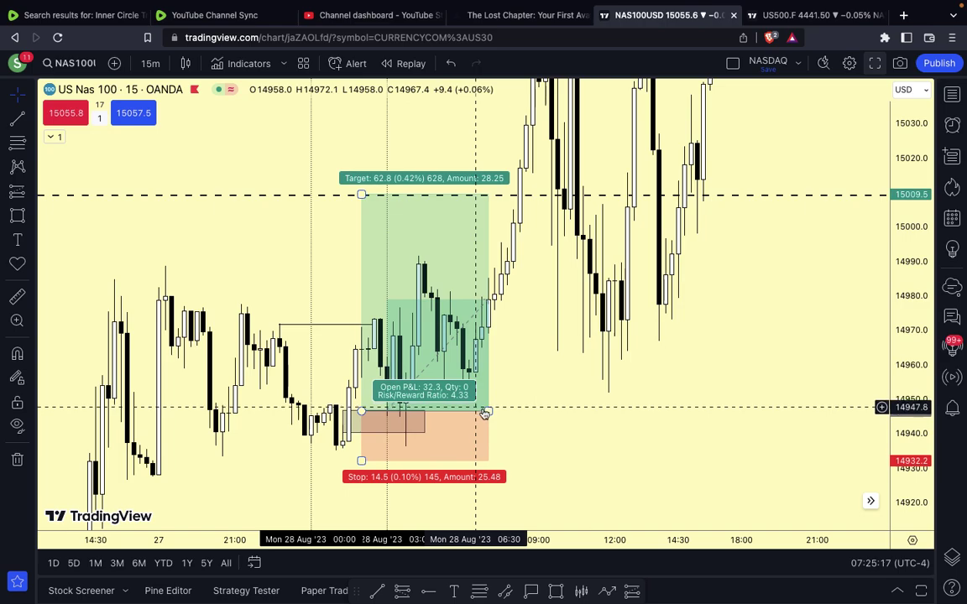
{"action": "left_click_drag", "start_coordinate": [507, 409], "coordinate": [526, 411]}
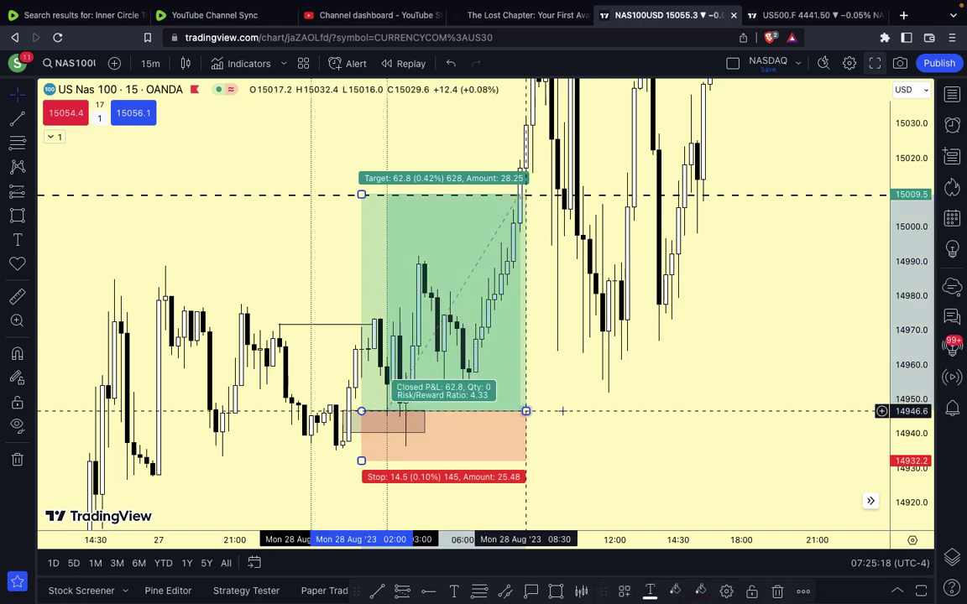
{"action": "scroll", "coordinate": [560, 409], "scroll_direction": "down", "scroll_amount": 5}
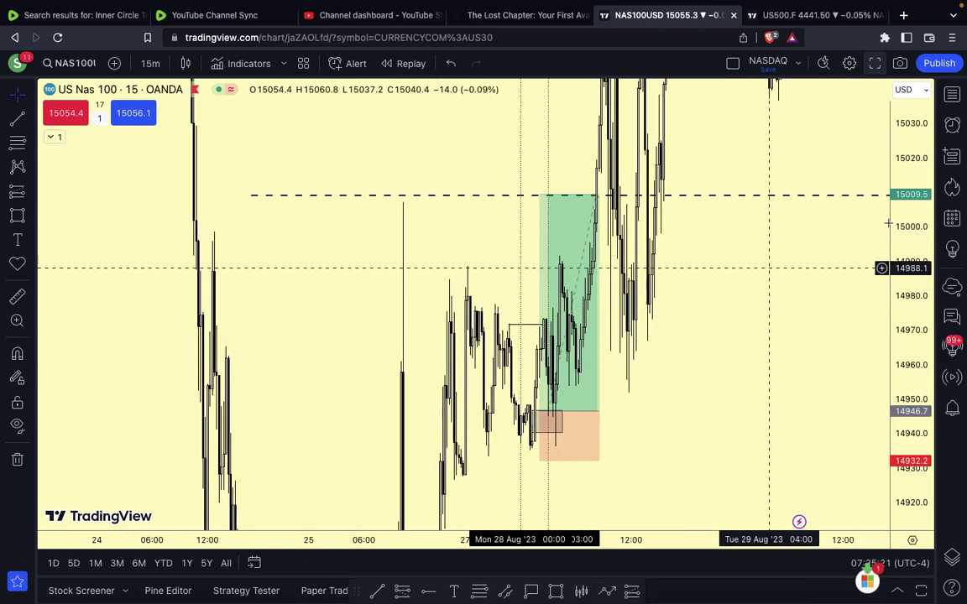
{"action": "left_click_drag", "start_coordinate": [912, 220], "coordinate": [915, 494]}
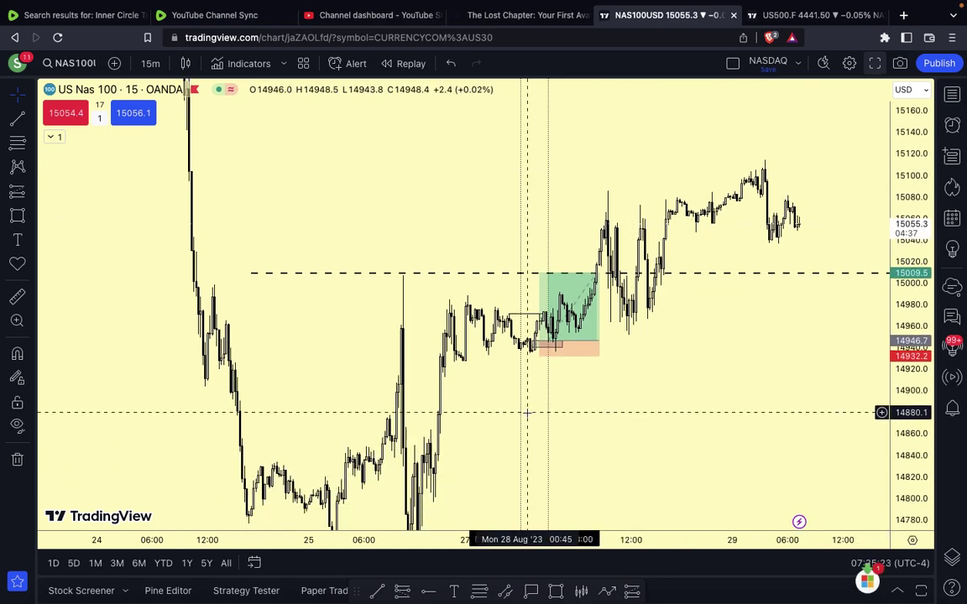
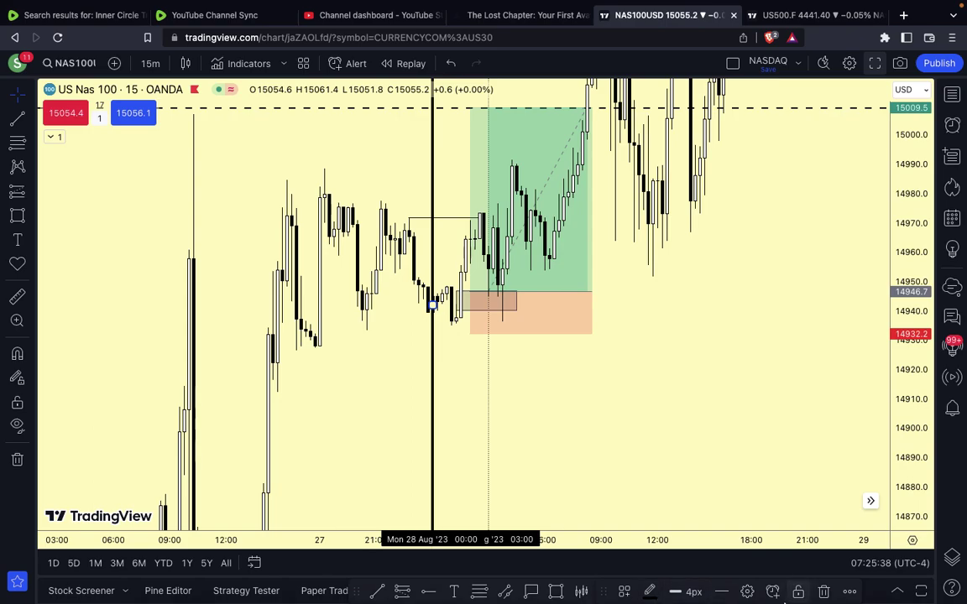
- Label the 28 August 00:00 vertical line with the text "MARKEY OPEN", aligned to the middle of the line
{"action": "left_click", "coordinate": [747, 591]}
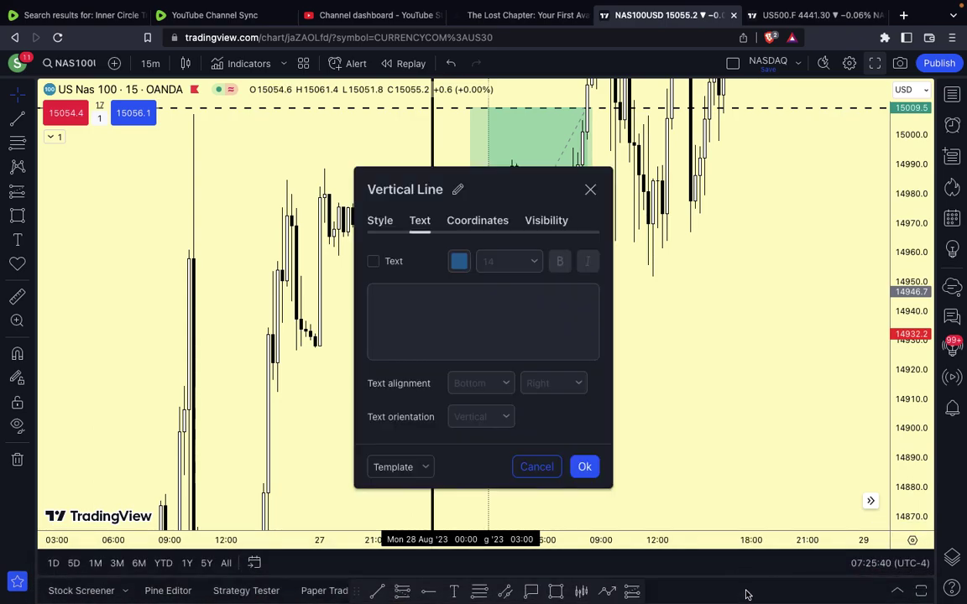
{"action": "left_click", "coordinate": [373, 263]}
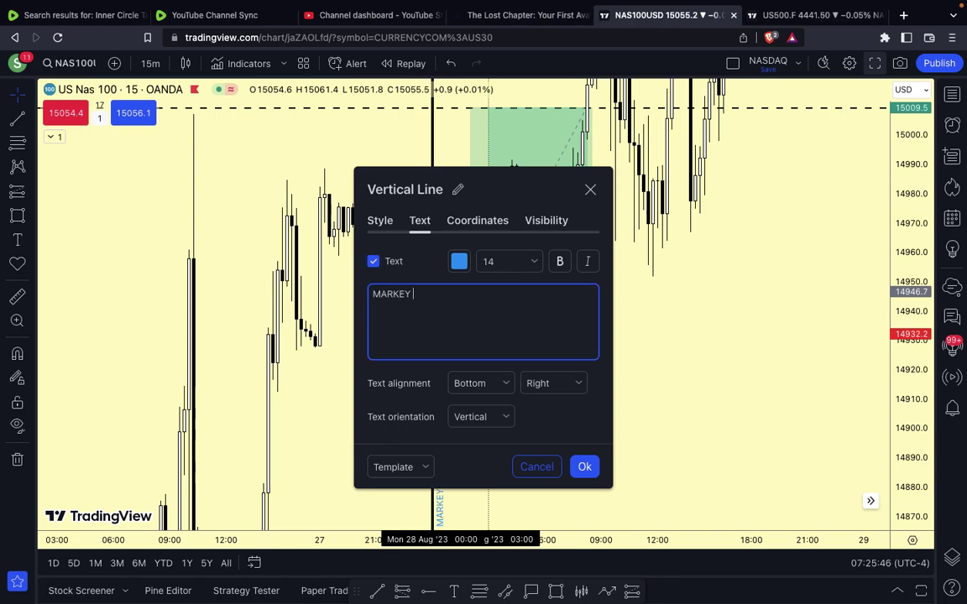
{"action": "left_click", "coordinate": [507, 383]}
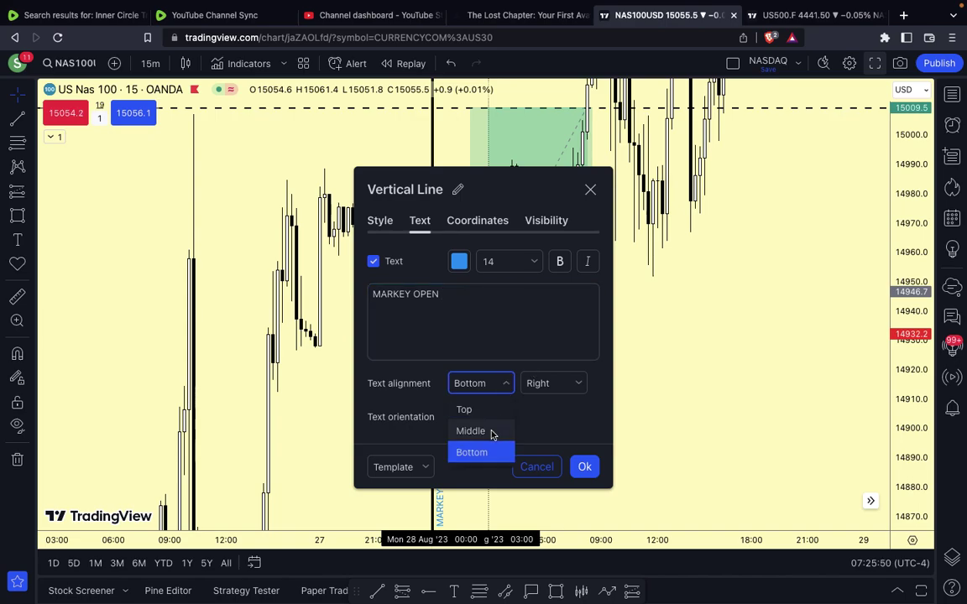
{"action": "left_click", "coordinate": [492, 432]}
- Try a horizontal orientation for the MARKEY OPEN text and return it to vertical
{"action": "left_click", "coordinate": [503, 420]}
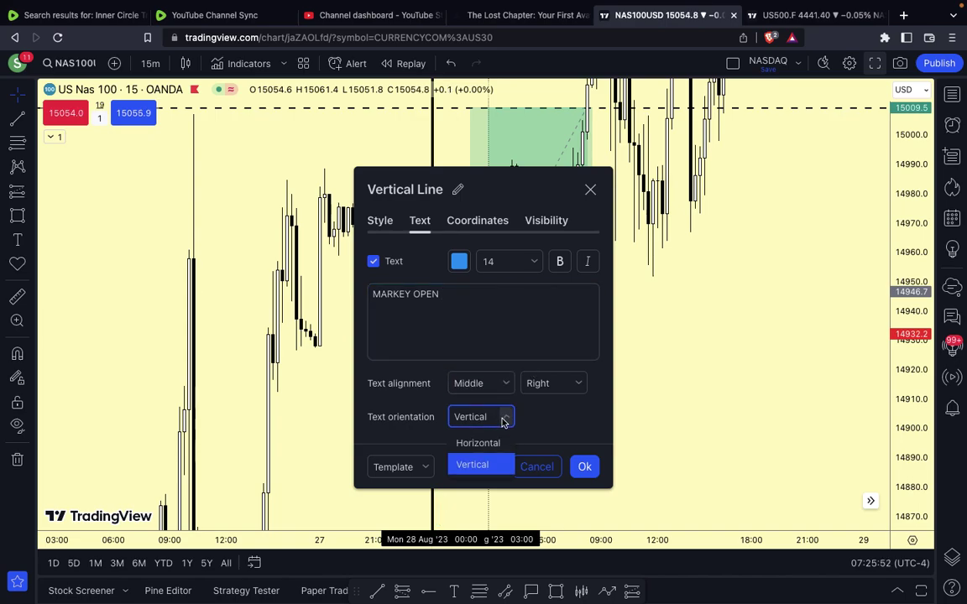
{"action": "left_click", "coordinate": [495, 442]}
{"action": "left_click_drag", "start_coordinate": [506, 199], "coordinate": [584, 218]}
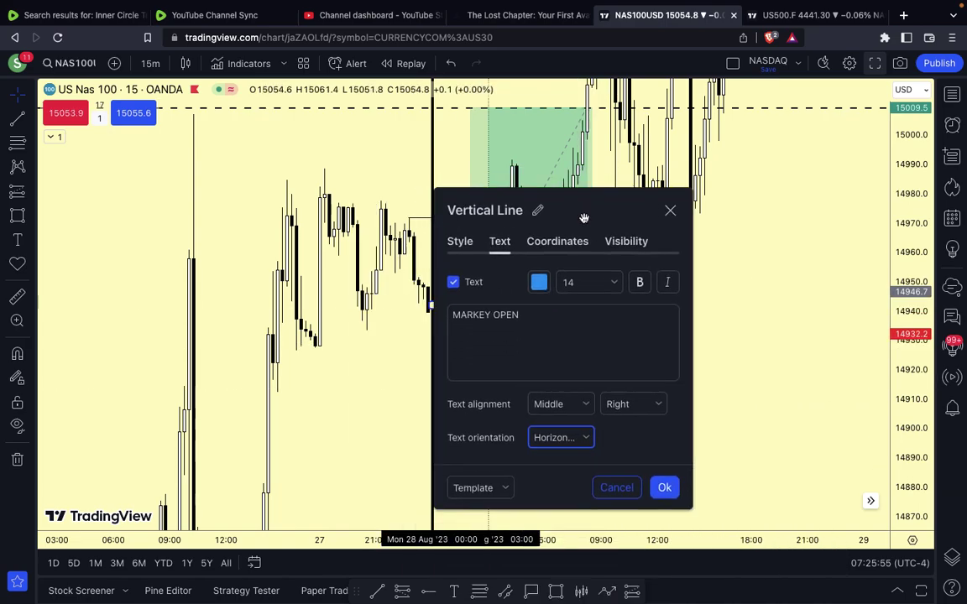
{"action": "left_click", "coordinate": [594, 447]}
{"action": "left_click", "coordinate": [568, 483]}
- Center the MARKEY OPEN text horizontally on the 28 August 00:00 vertical line
{"action": "left_click_drag", "start_coordinate": [588, 211], "coordinate": [792, 299]}
{"action": "left_click", "coordinate": [862, 495]}
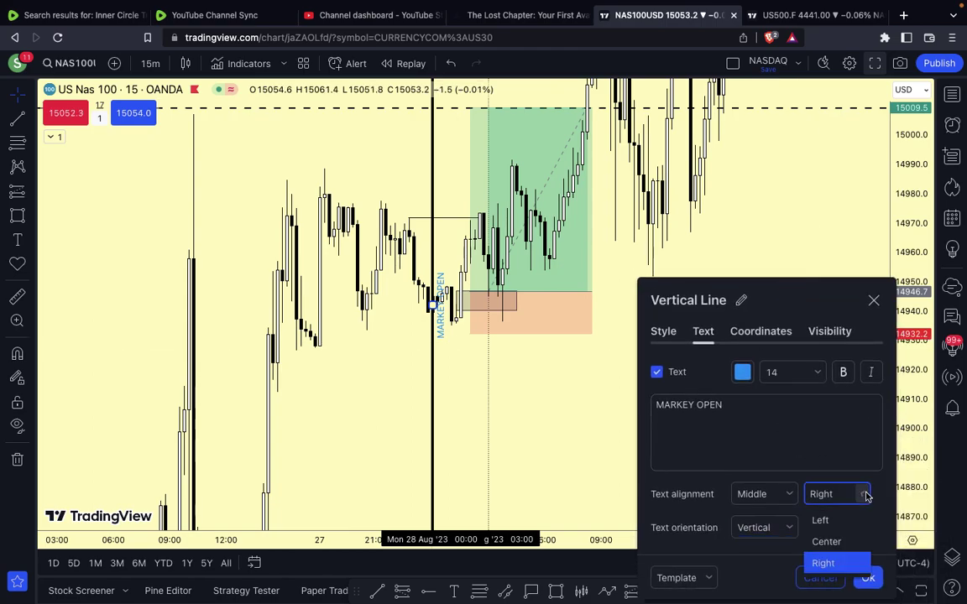
{"action": "left_click", "coordinate": [826, 541]}
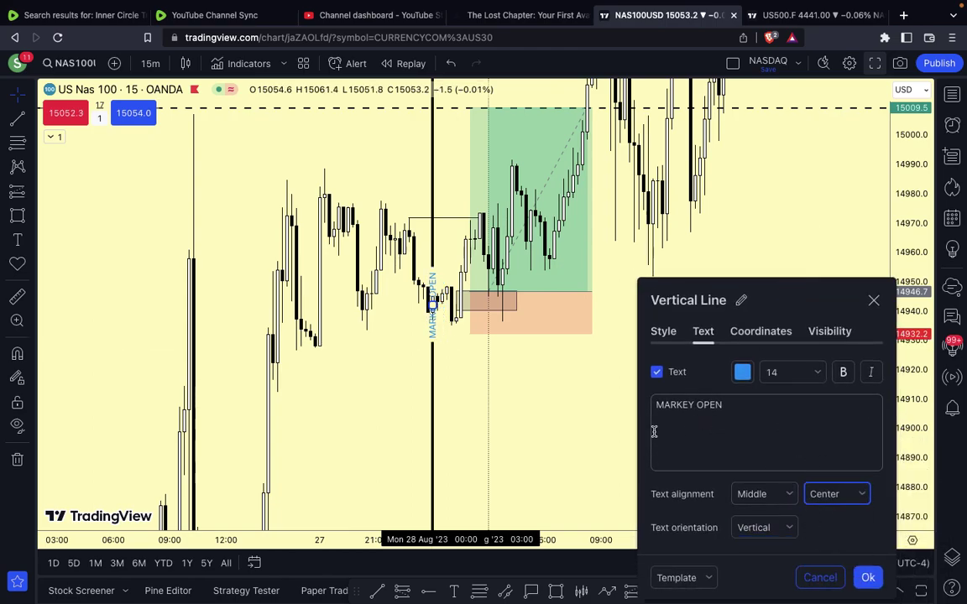
{"action": "left_click", "coordinate": [563, 441]}
- Try the top alignment for the MARKEY OPEN text and apply the bottom alignment instead
{"action": "left_click_drag", "start_coordinate": [748, 361], "coordinate": [620, 390]}
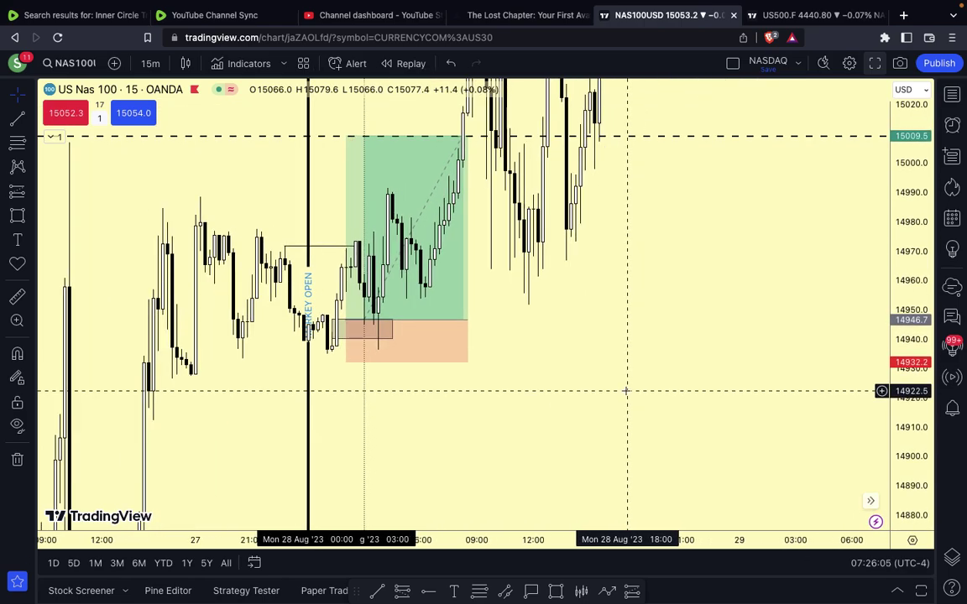
{"action": "double_click", "coordinate": [310, 293]}
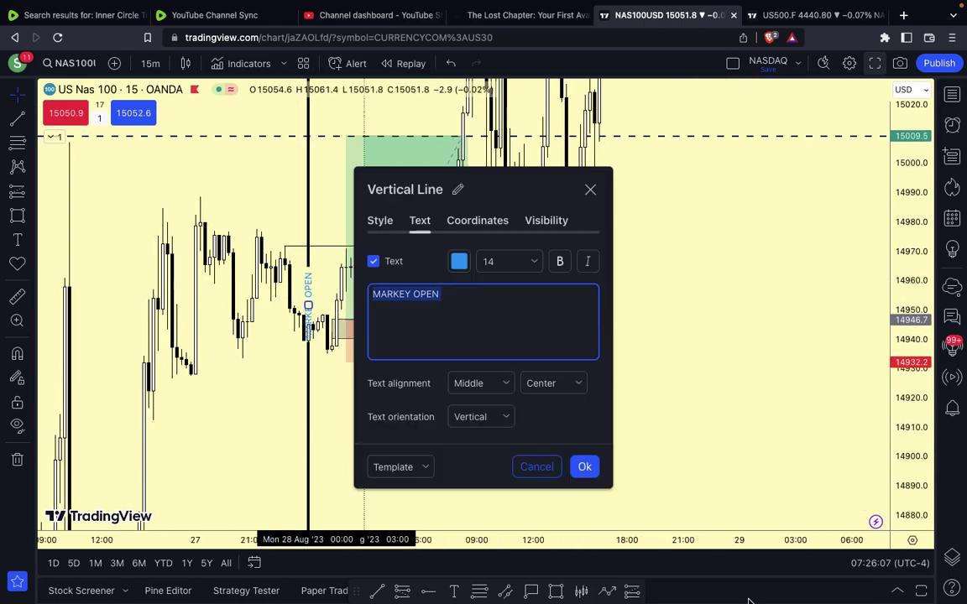
{"action": "left_click", "coordinate": [577, 382]}
{"action": "left_click", "coordinate": [501, 389]}
{"action": "left_click", "coordinate": [505, 386]}
{"action": "left_click", "coordinate": [506, 388]}
{"action": "left_click", "coordinate": [505, 391]}
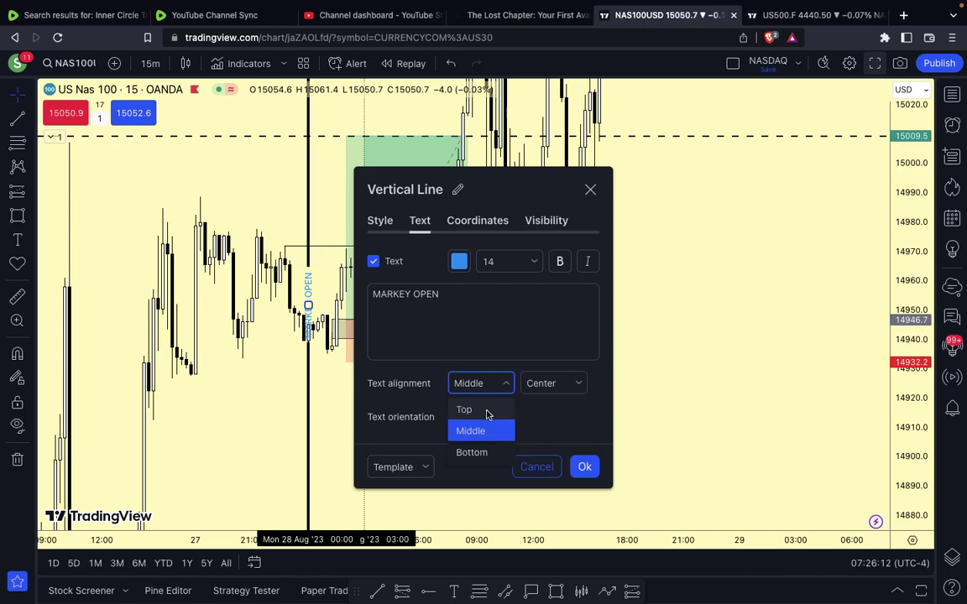
{"action": "left_click", "coordinate": [486, 410]}
{"action": "left_click", "coordinate": [506, 385]}
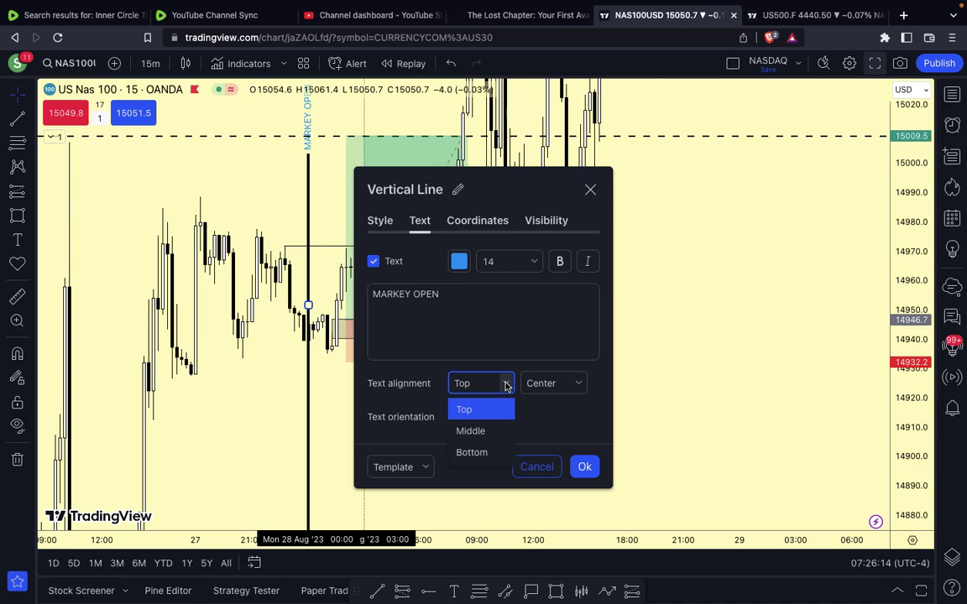
{"action": "left_click", "coordinate": [484, 454]}
{"action": "left_click", "coordinate": [585, 468]}
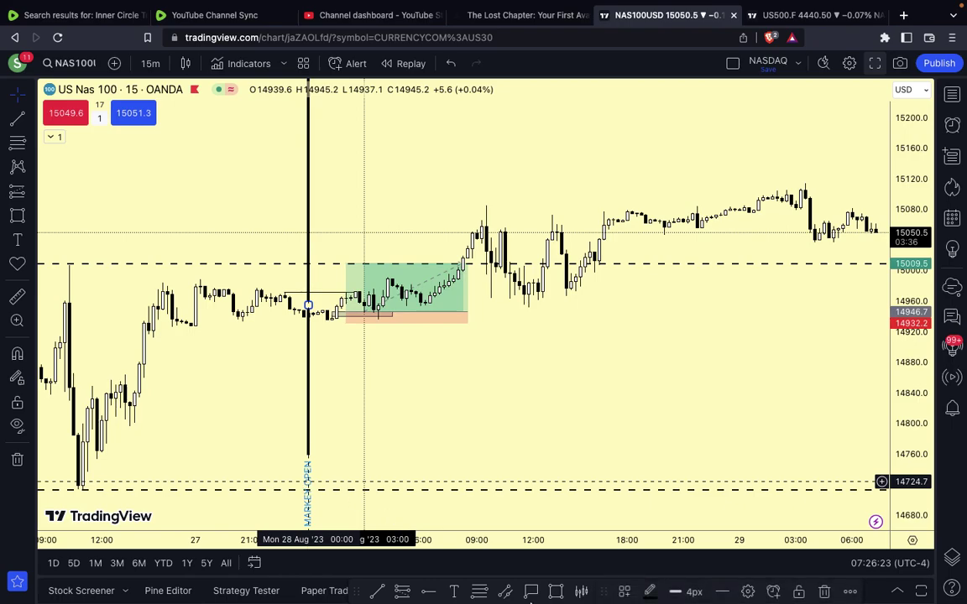
- Set the MARKEY OPEN label's alignment to Top on the vertical line and apply it
{"action": "left_click", "coordinate": [745, 590]}
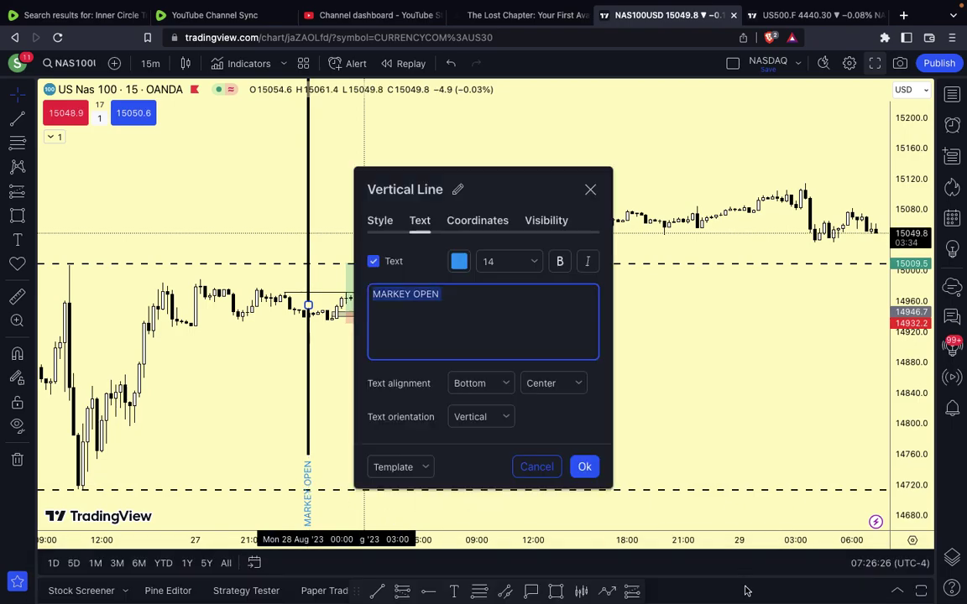
{"action": "left_click", "coordinate": [506, 418]}
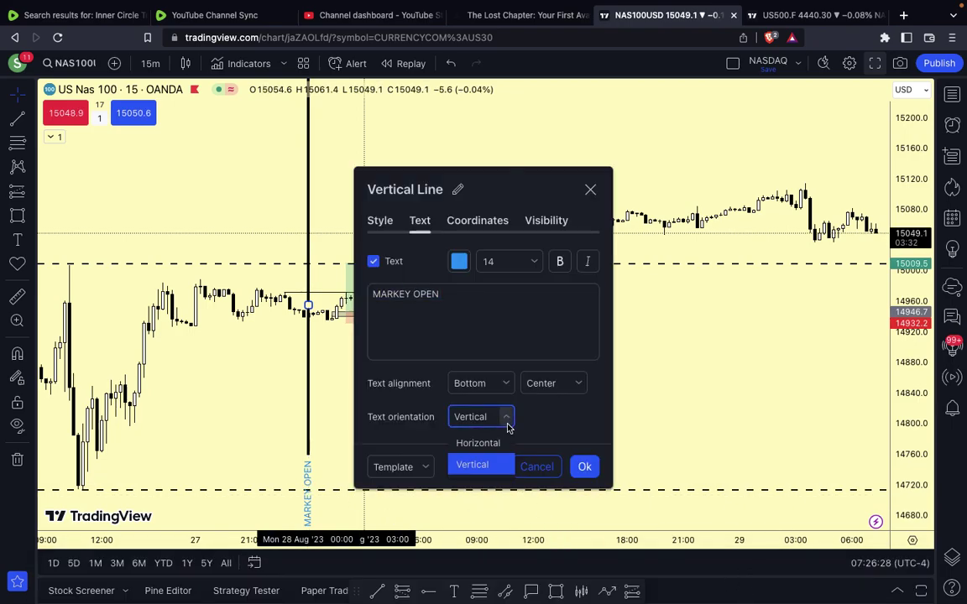
{"action": "left_click", "coordinate": [501, 388]}
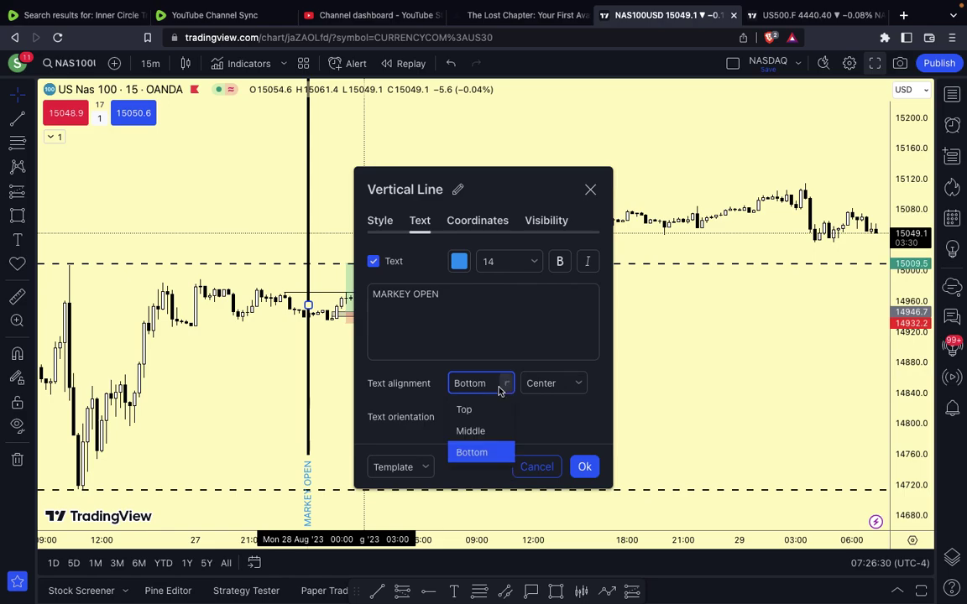
{"action": "left_click", "coordinate": [482, 408]}
{"action": "left_click", "coordinate": [583, 467]}
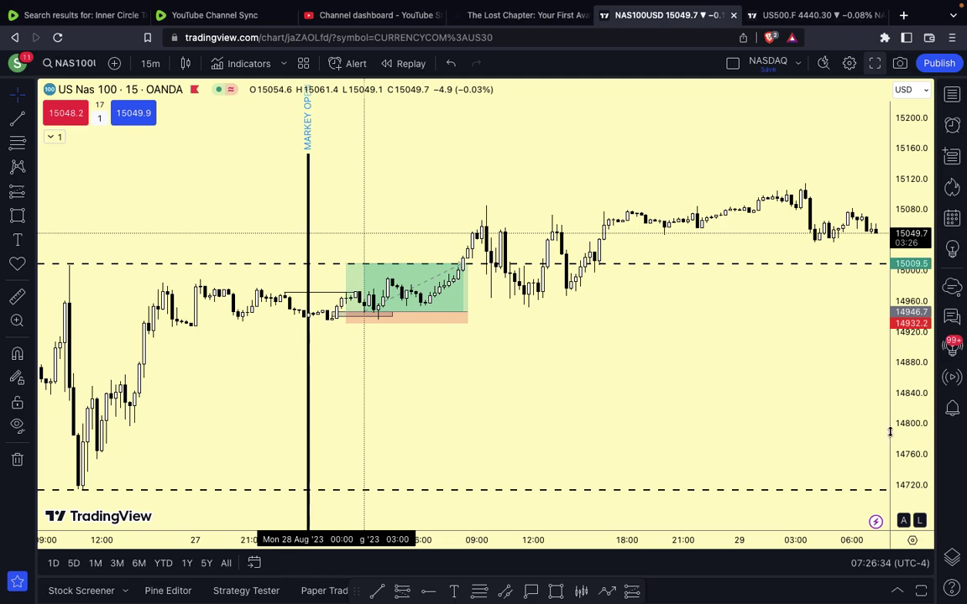
- Examine the 28 August long position against both dashed levels and the preceding price swings back to 24 August
{"action": "left_click_drag", "start_coordinate": [889, 432], "coordinate": [785, 132]}
{"action": "left_click_drag", "start_coordinate": [604, 216], "coordinate": [608, 319]}
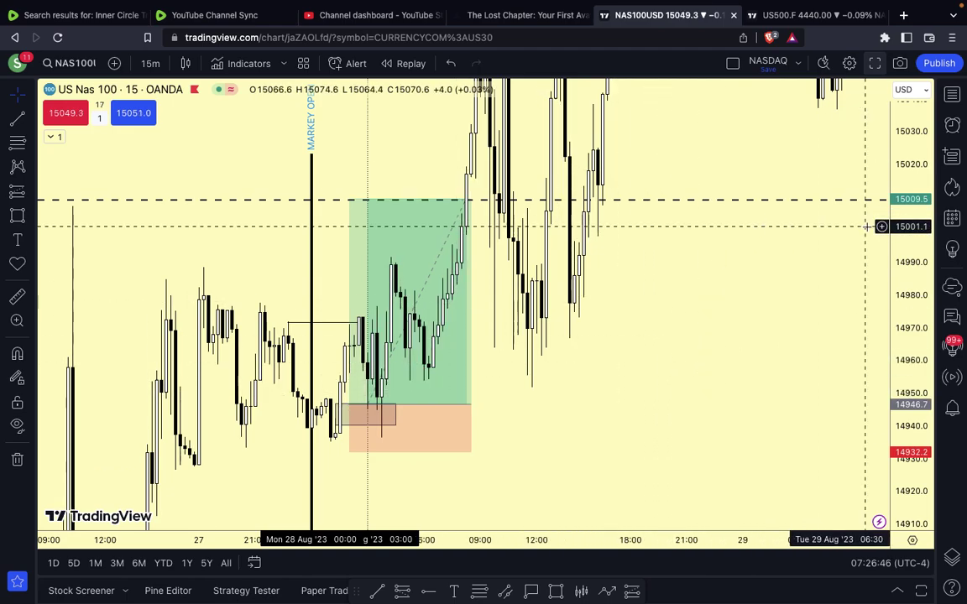
{"action": "left_click_drag", "start_coordinate": [898, 237], "coordinate": [891, 470]}
{"action": "scroll", "coordinate": [671, 416], "scroll_direction": "down", "scroll_amount": 5}
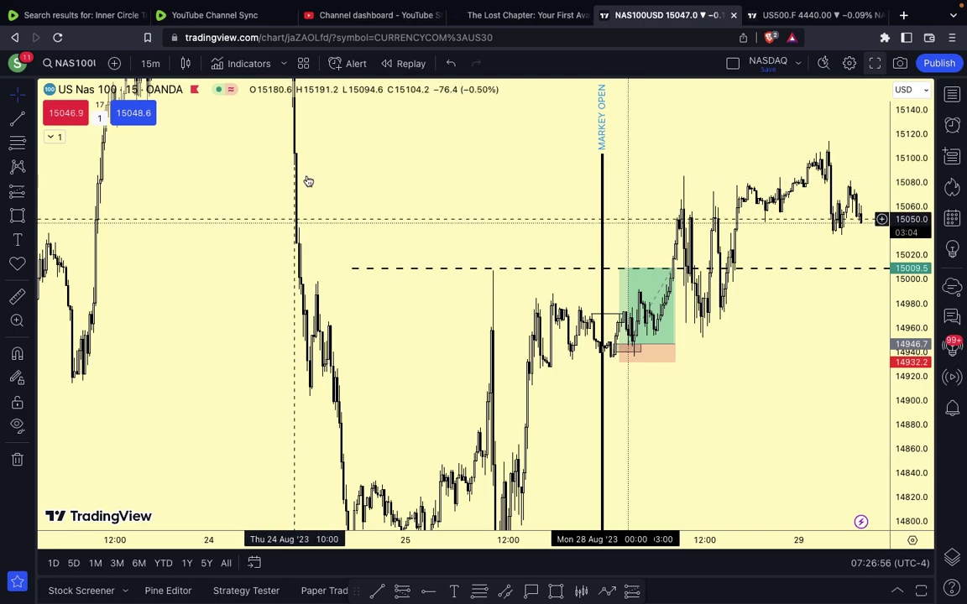
{"action": "left_click_drag", "start_coordinate": [892, 175], "coordinate": [887, 340]}
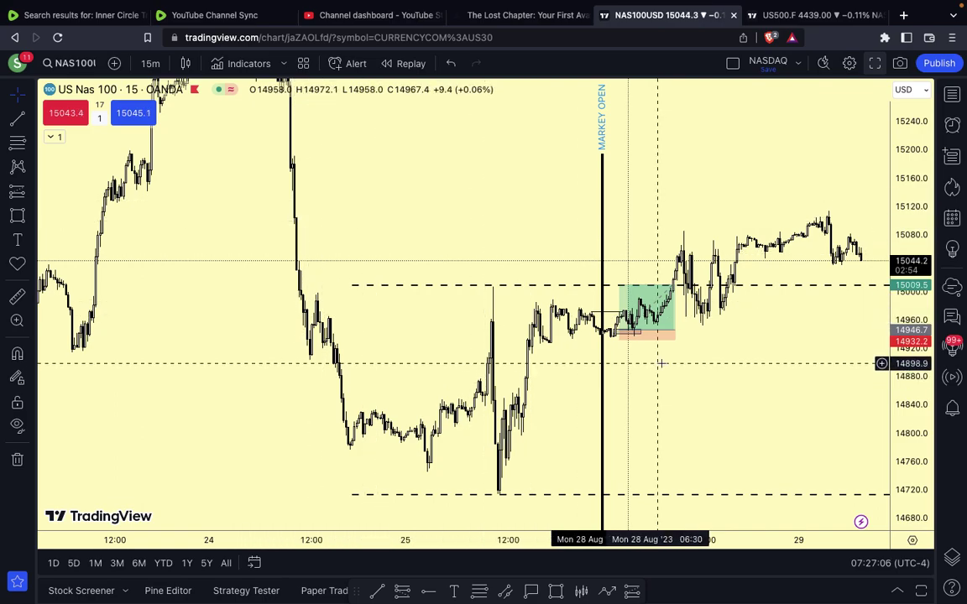
{"action": "left_click_drag", "start_coordinate": [661, 363], "coordinate": [588, 368]}
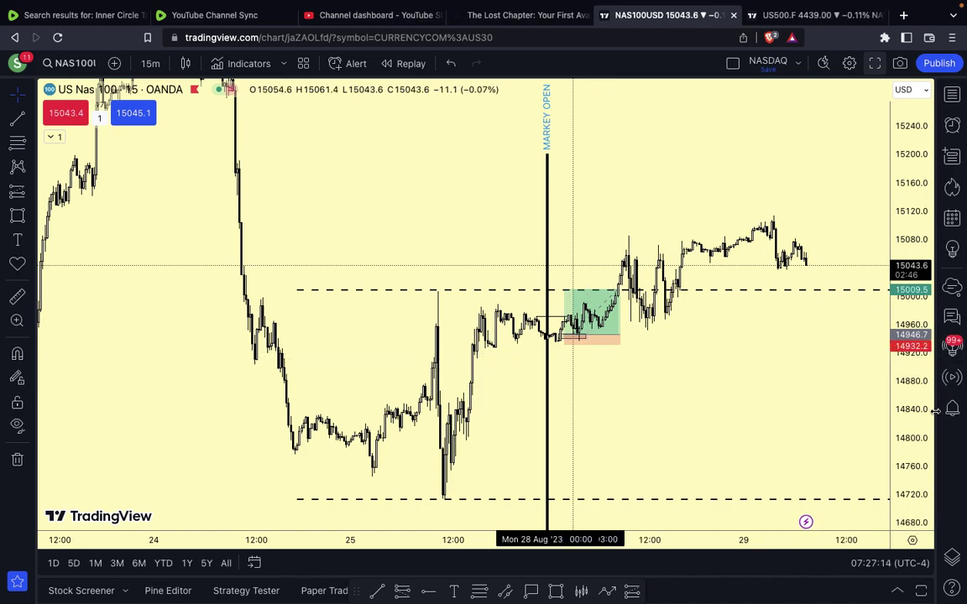
{"action": "left_click_drag", "start_coordinate": [917, 434], "coordinate": [860, 61]}
{"action": "scroll", "coordinate": [734, 347], "scroll_direction": "up", "scroll_amount": 3}
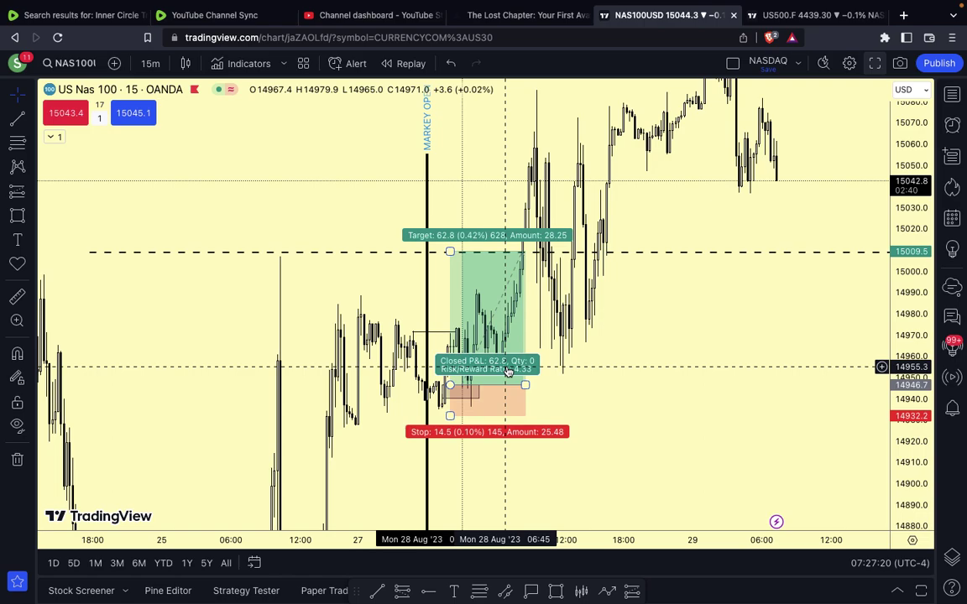
- Place a vertical line at 28 August 10:00 and set its thickness to 1px
{"action": "left_click_drag", "start_coordinate": [702, 314], "coordinate": [563, 353]}
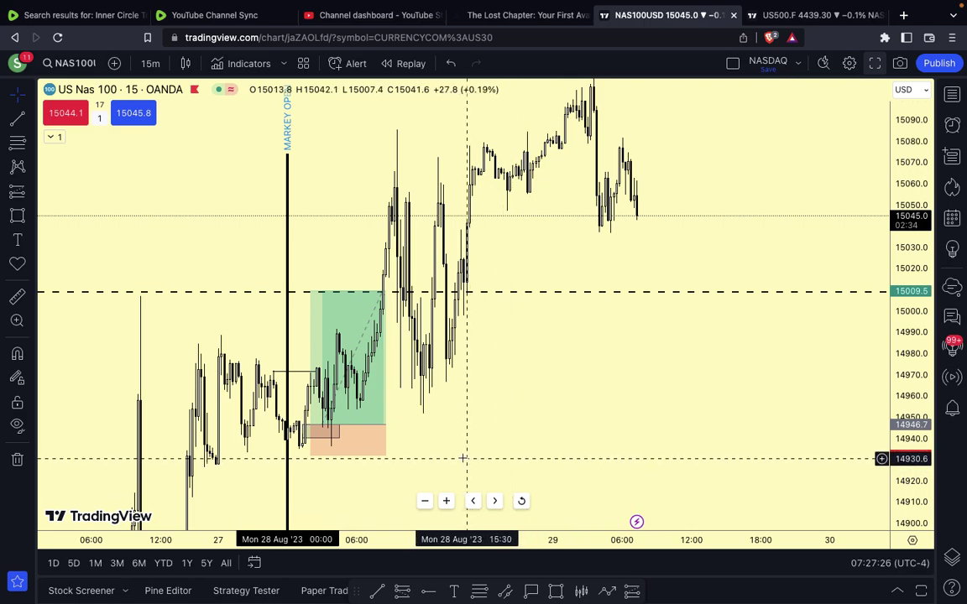
{"action": "left_click", "coordinate": [403, 449]}
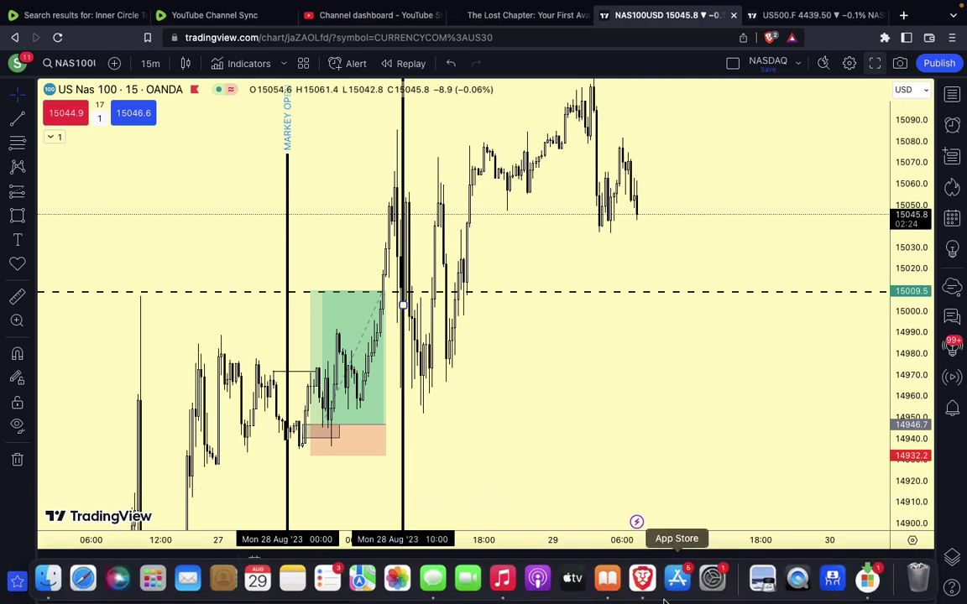
{"action": "left_click", "coordinate": [694, 591]}
{"action": "left_click", "coordinate": [697, 525]}
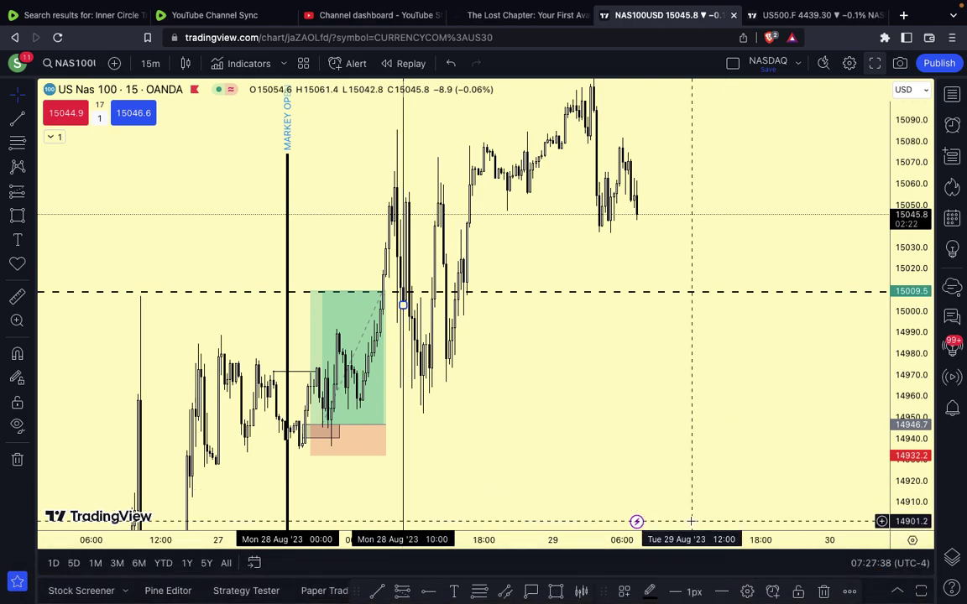
- Change the 28 August 10:00 vertical line's style to dashed
{"action": "left_click", "coordinate": [721, 592]}
{"action": "left_click", "coordinate": [728, 587]}
{"action": "left_click", "coordinate": [591, 432]}
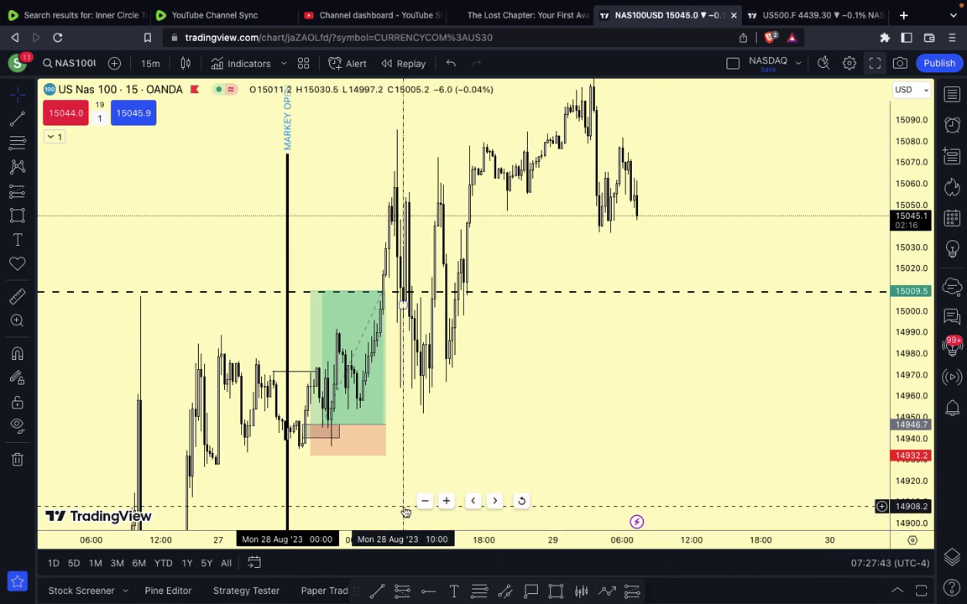
{"action": "left_click", "coordinate": [404, 512]}
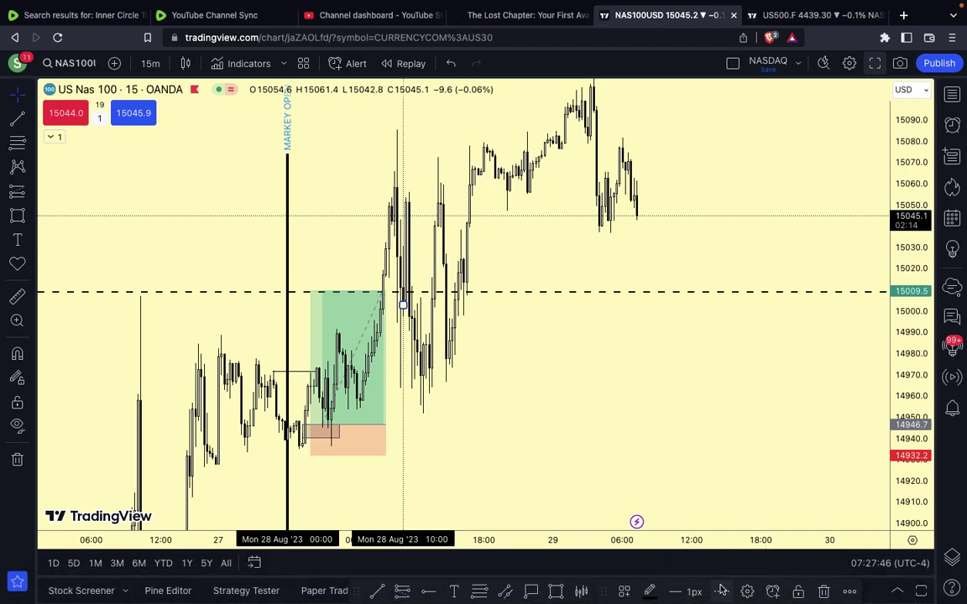
{"action": "left_click", "coordinate": [720, 592]}
{"action": "left_click", "coordinate": [720, 569]}
{"action": "left_click", "coordinate": [624, 400]}
- Stay on the chart page and examine the price action around the dashed 10:00 line on 28 August
{"action": "scroll", "coordinate": [625, 400], "scroll_direction": "up", "scroll_amount": 2}
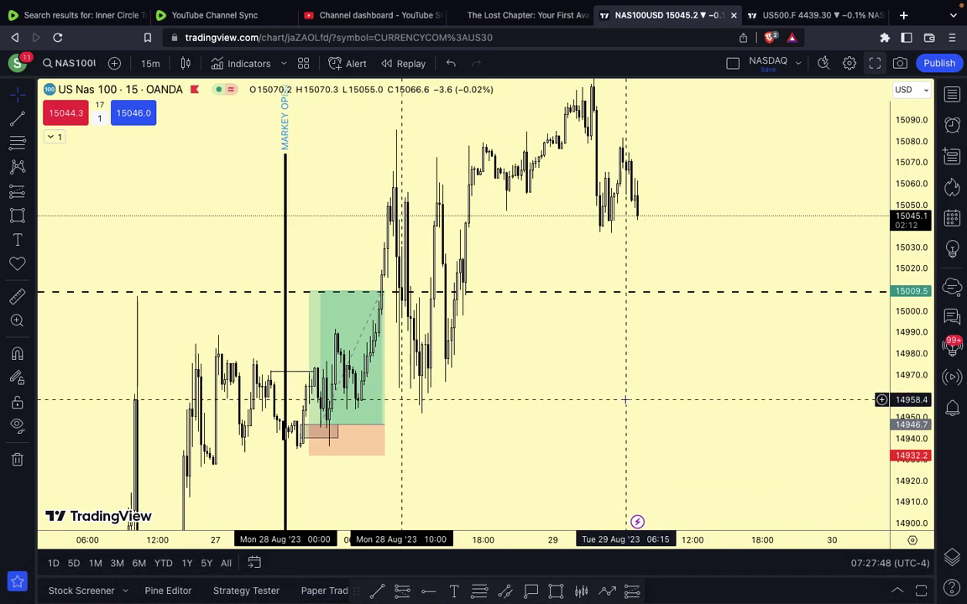
{"action": "scroll", "coordinate": [624, 400], "scroll_direction": "left", "scroll_amount": 3}
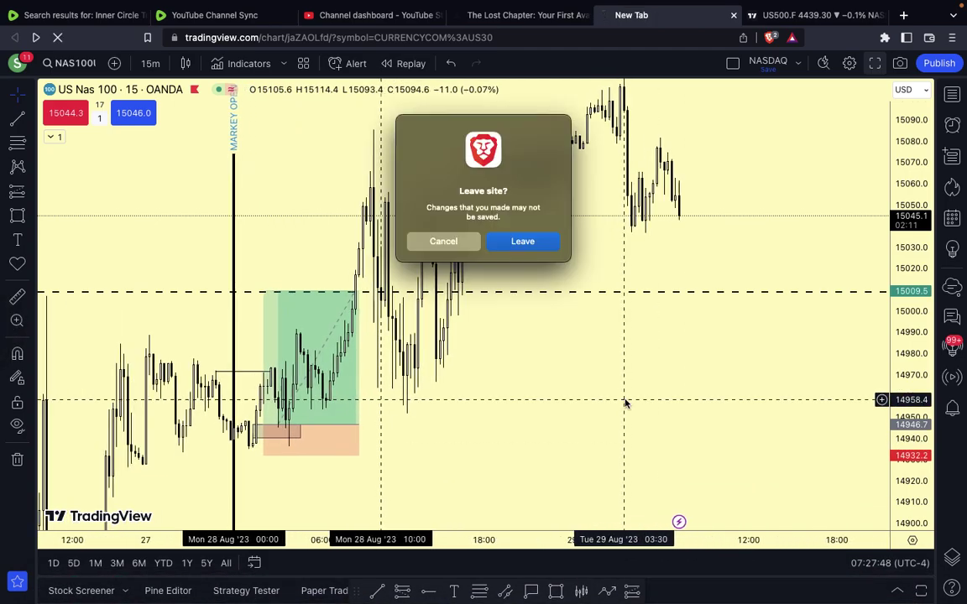
{"action": "left_click", "coordinate": [443, 241]}
{"action": "scroll", "coordinate": [546, 445], "scroll_direction": "up", "scroll_amount": 3}
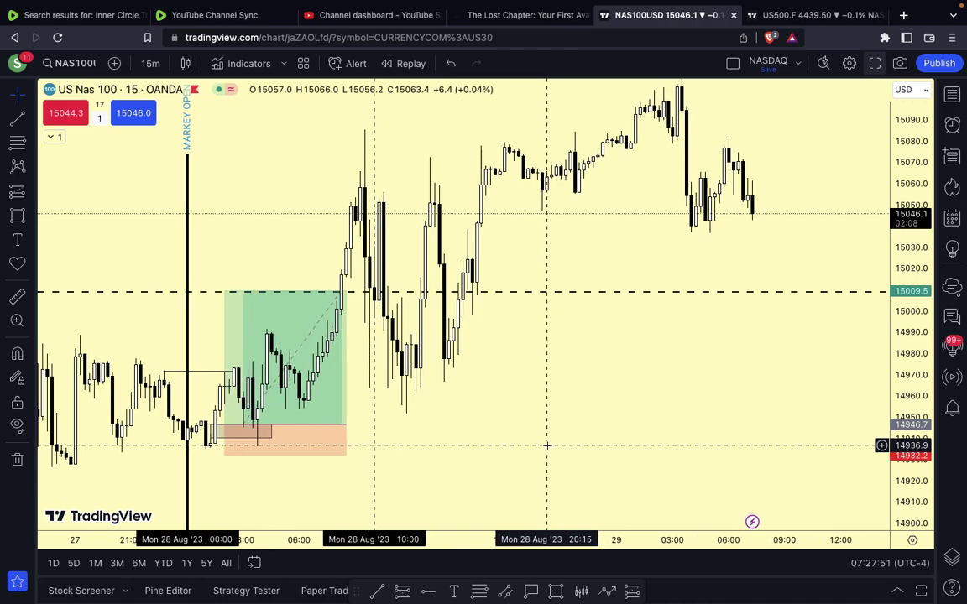
{"action": "left_click_drag", "start_coordinate": [609, 433], "coordinate": [675, 448]}
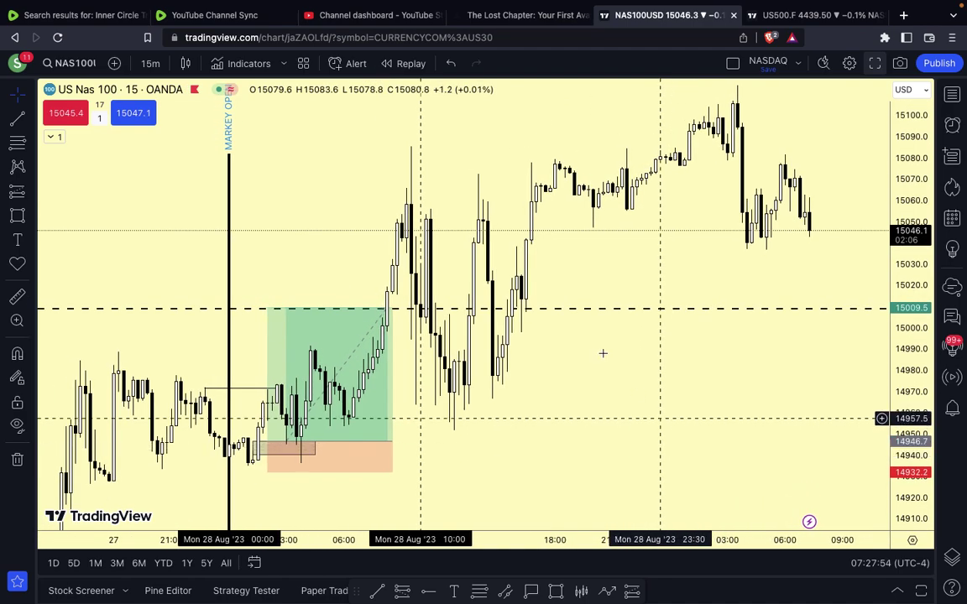
{"action": "scroll", "coordinate": [597, 343], "scroll_direction": "up", "scroll_amount": 2}
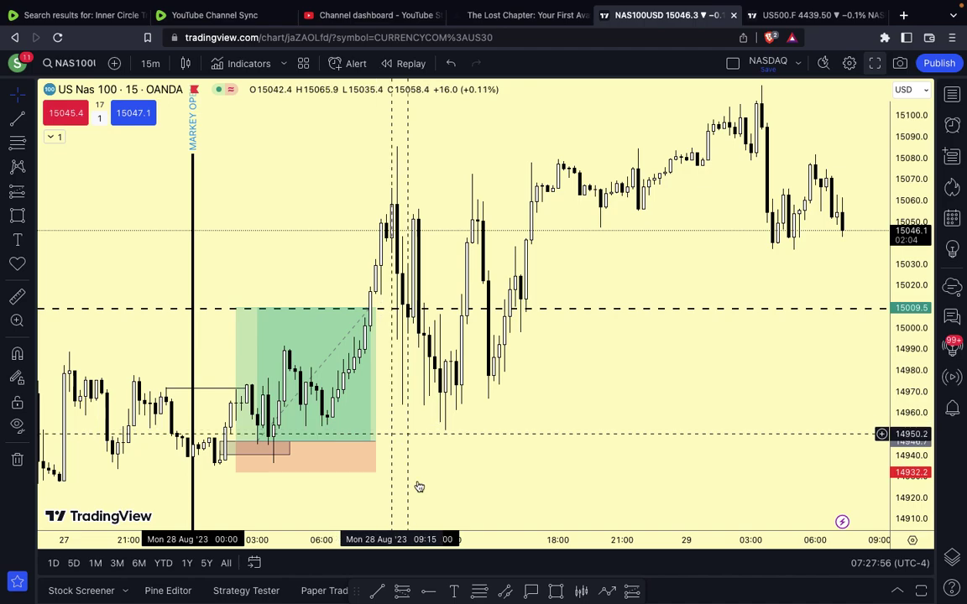
{"action": "scroll", "coordinate": [739, 460], "scroll_direction": "up", "scroll_amount": 3}
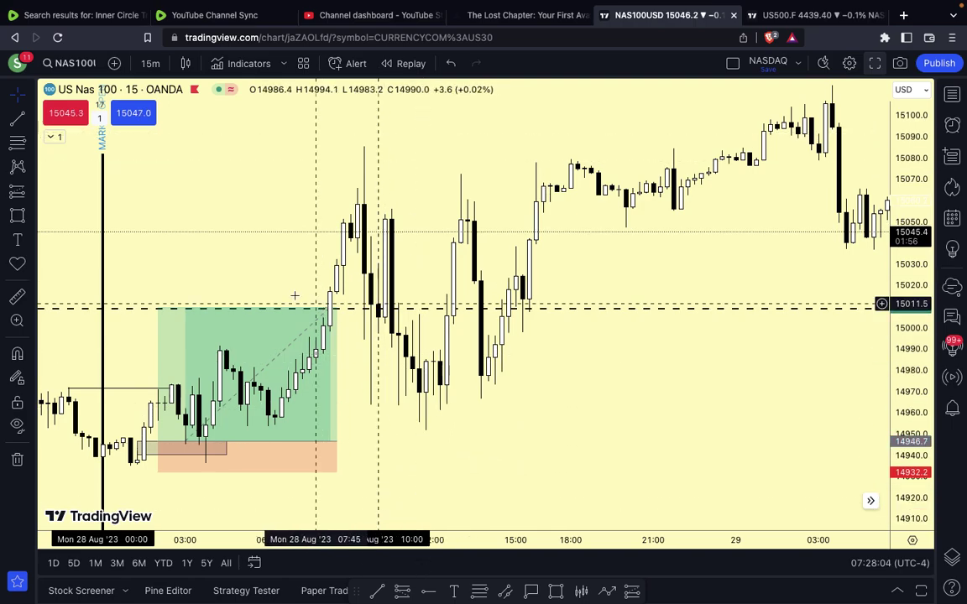
- Switch the chart to the 5-minute interval and bring the 28 August price action around the 10:00 line back into view
{"action": "type", "text": "5"}
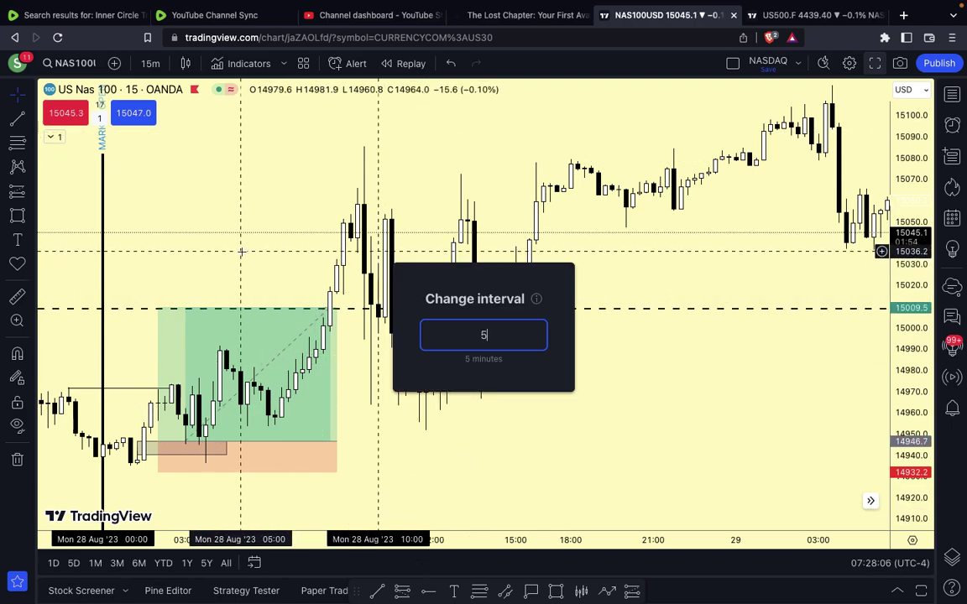
{"action": "key", "text": "Return"}
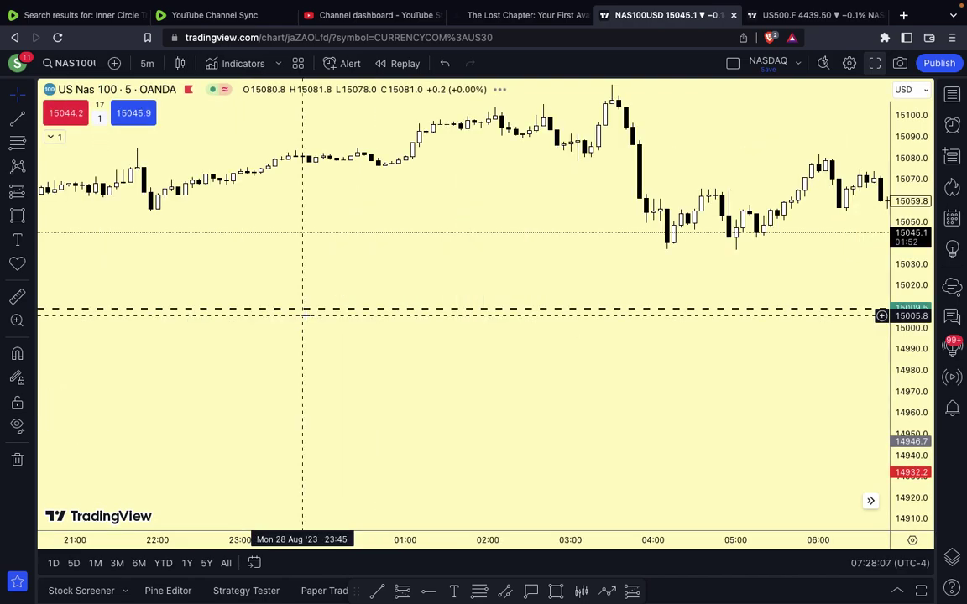
{"action": "scroll", "coordinate": [269, 220], "scroll_direction": "down", "scroll_amount": 5}
{"action": "left_click_drag", "start_coordinate": [227, 382], "coordinate": [739, 397]}
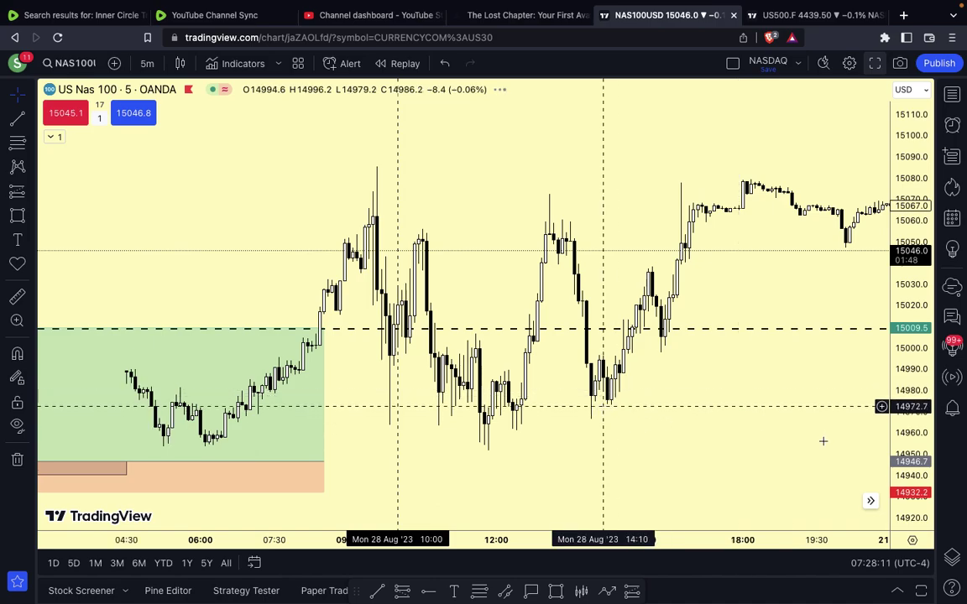
- Examine the 5-minute price swings between the dashed 10:00 line and the afternoon of 28 August
{"action": "left_click_drag", "start_coordinate": [895, 413], "coordinate": [881, 250]}
{"action": "scroll", "coordinate": [640, 253], "scroll_direction": "up", "scroll_amount": 3}
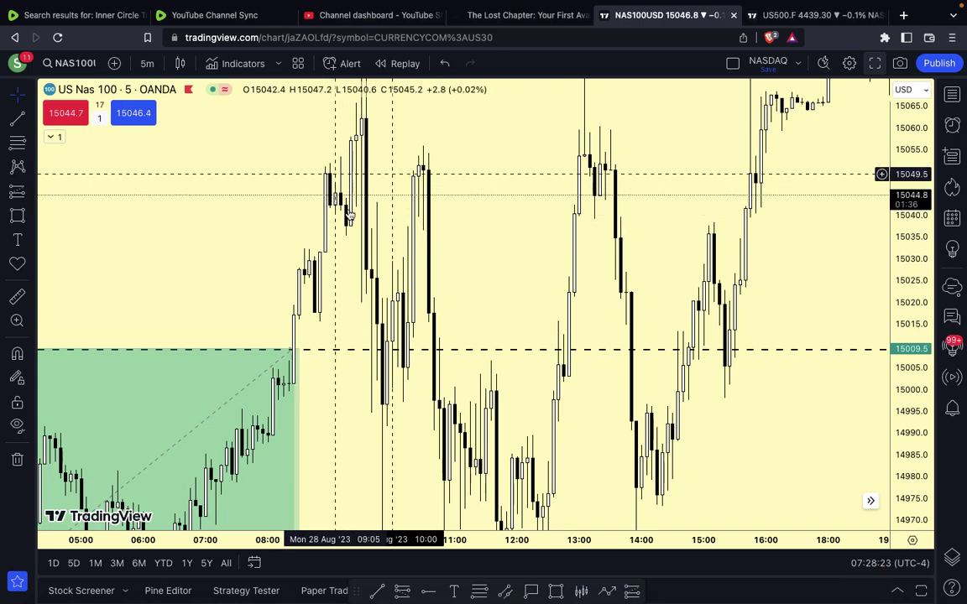
{"action": "scroll", "coordinate": [499, 218], "scroll_direction": "up", "scroll_amount": 3}
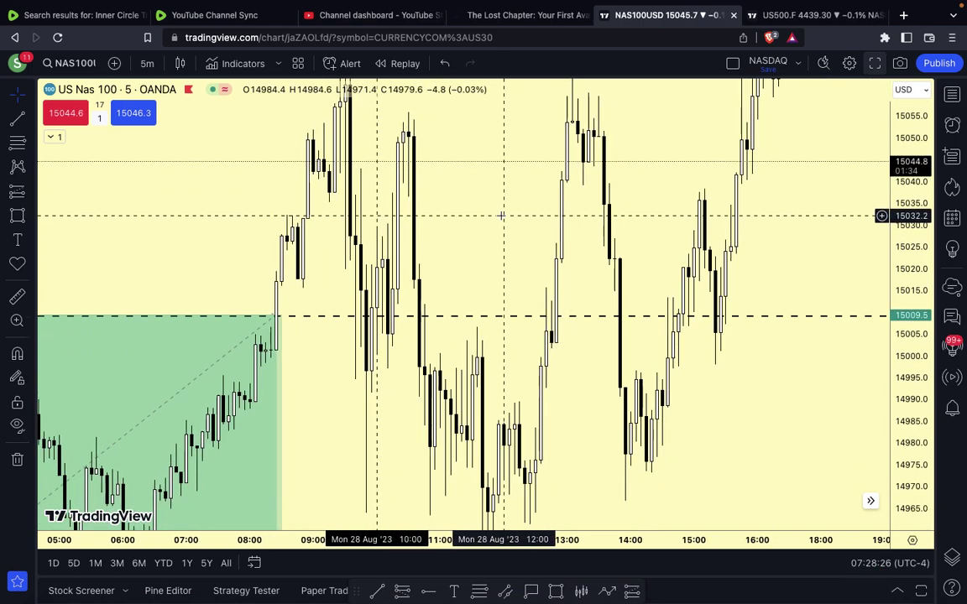
{"action": "scroll", "coordinate": [500, 216], "scroll_direction": "up", "scroll_amount": 3}
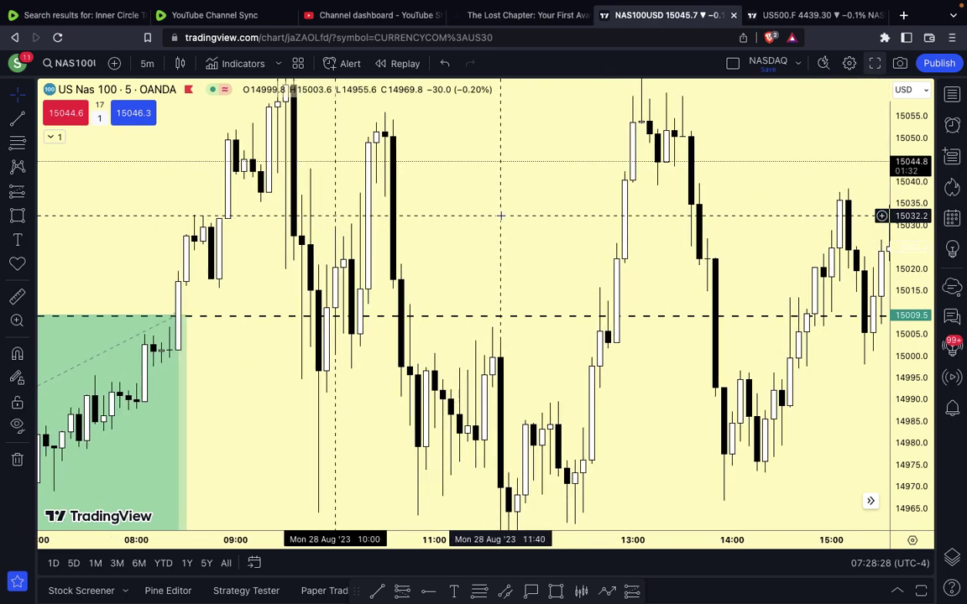
{"action": "scroll", "coordinate": [500, 215], "scroll_direction": "up", "scroll_amount": 3}
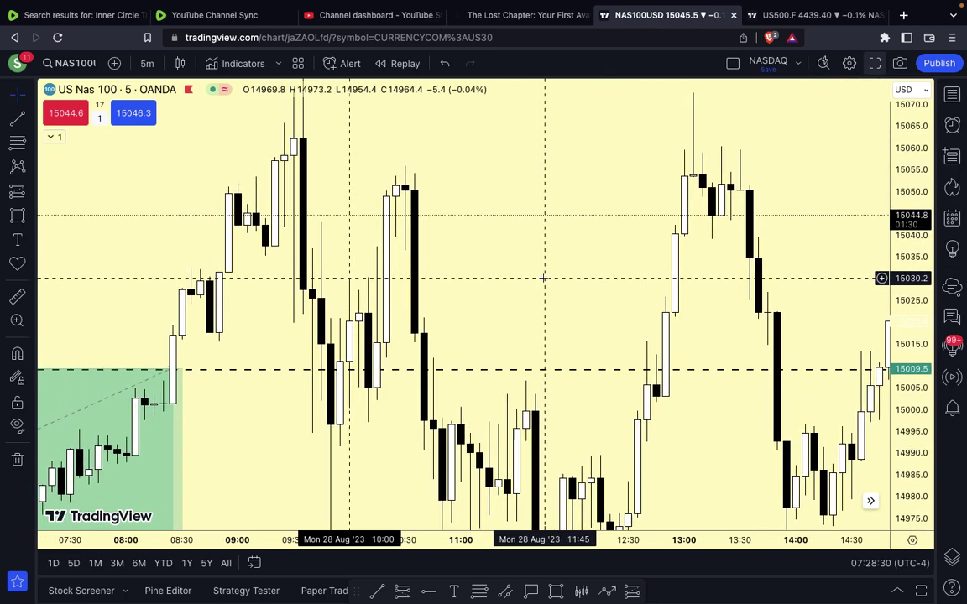
- Switch the US Nas 100 chart to the 3-minute interval
{"action": "type", "text": "3"}
{"action": "key", "text": "Return"}
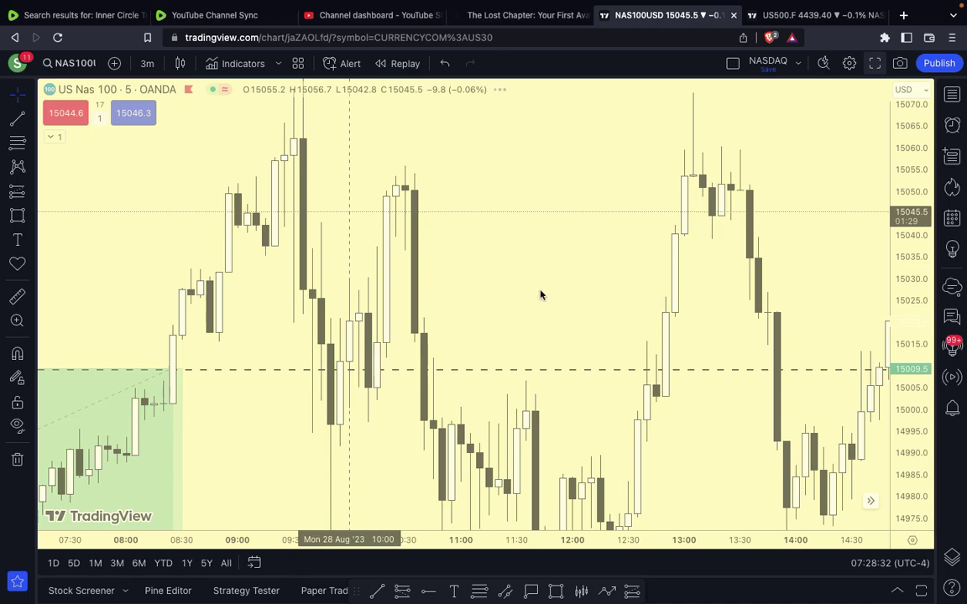
{"action": "scroll", "coordinate": [420, 323], "scroll_direction": "down", "scroll_amount": 3}
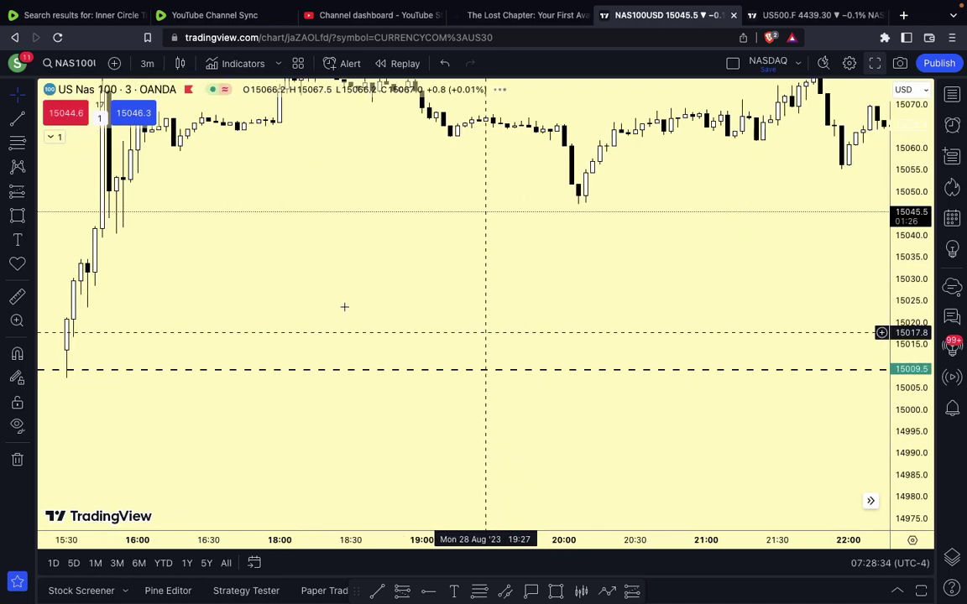
{"action": "left_click_drag", "start_coordinate": [363, 493], "coordinate": [371, 502]}
{"action": "left_click_drag", "start_coordinate": [382, 372], "coordinate": [396, 384]}
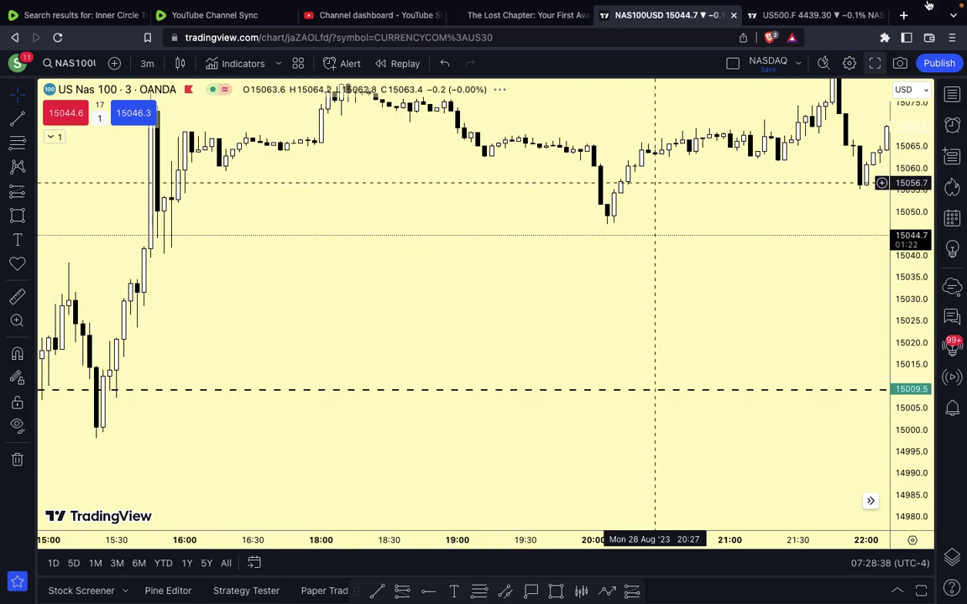
- View the 28 August price action from market open through the afternoon in full screen and return to the normal view
{"action": "mouse_move", "coordinate": [872, 1]}
{"action": "left_click", "coordinate": [874, 98]}
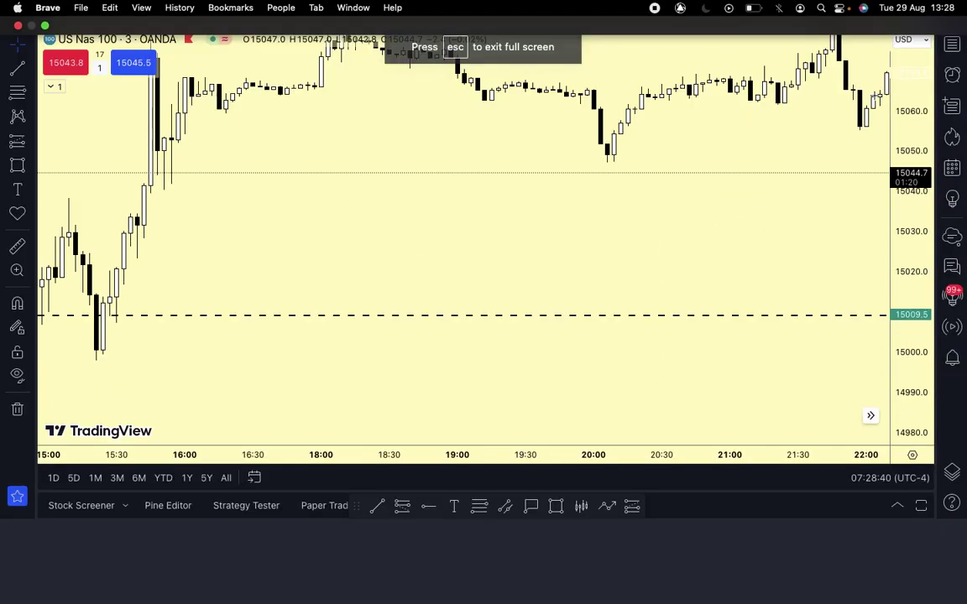
{"action": "scroll", "coordinate": [227, 568], "scroll_direction": "down", "scroll_amount": 3}
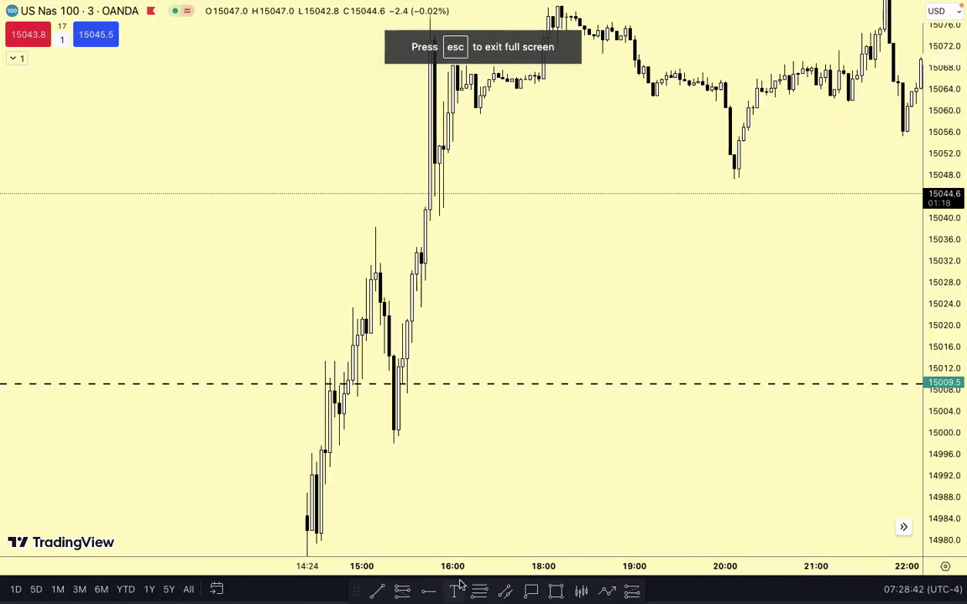
{"action": "left_click_drag", "start_coordinate": [935, 149], "coordinate": [906, 426]}
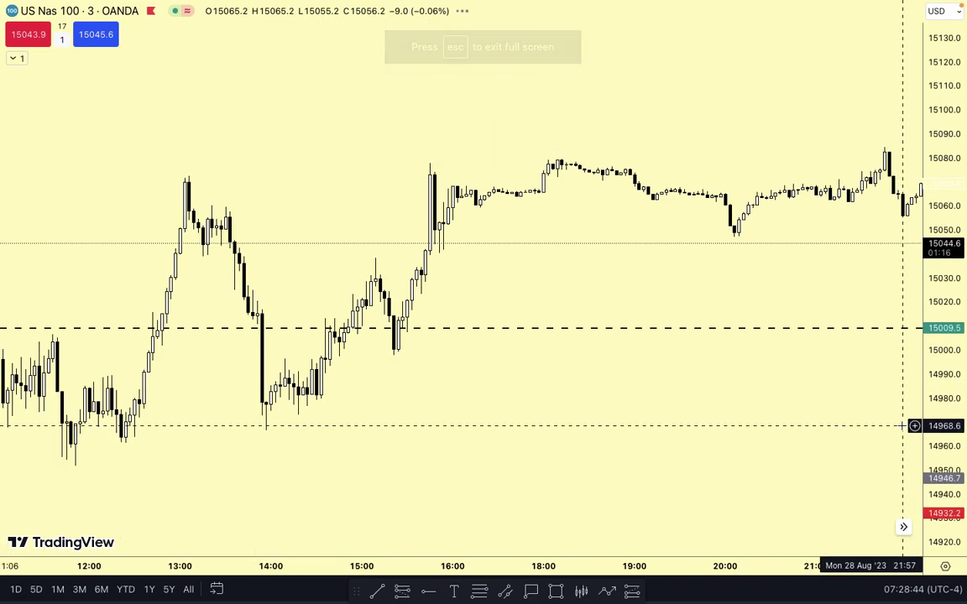
{"action": "scroll", "coordinate": [595, 454], "scroll_direction": "down", "scroll_amount": 5}
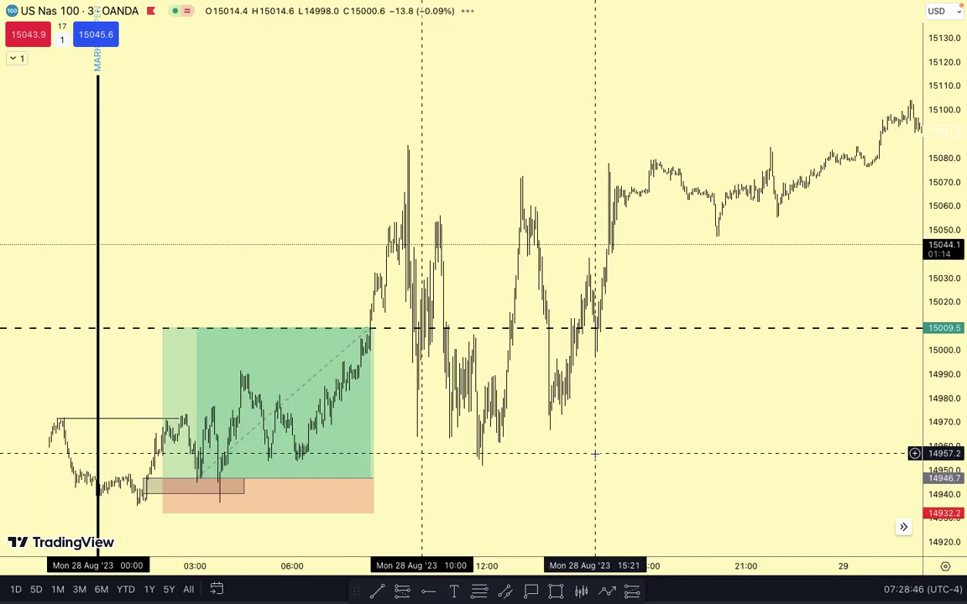
{"action": "scroll", "coordinate": [594, 454], "scroll_direction": "left", "scroll_amount": 10}
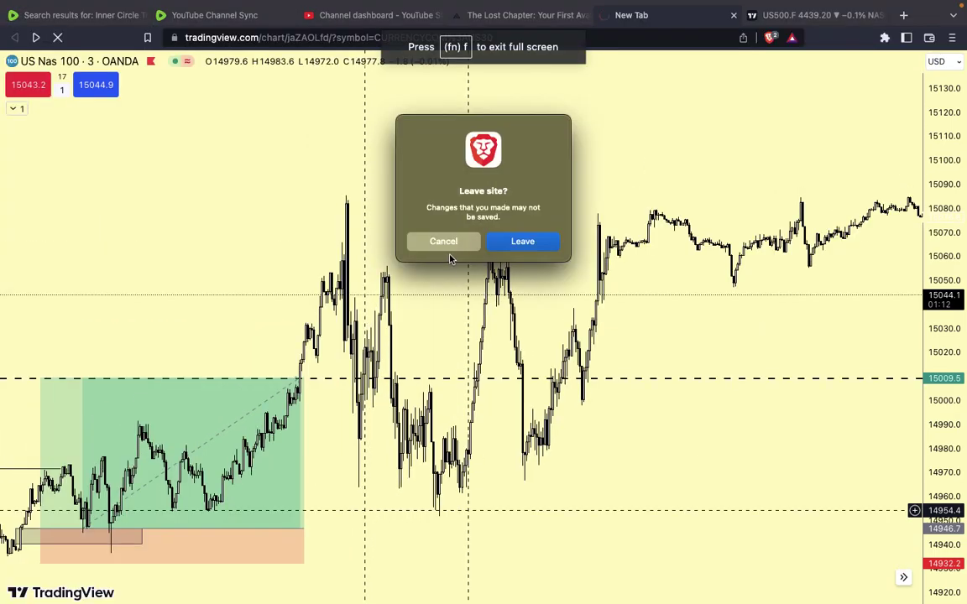
{"action": "left_click", "coordinate": [448, 243]}
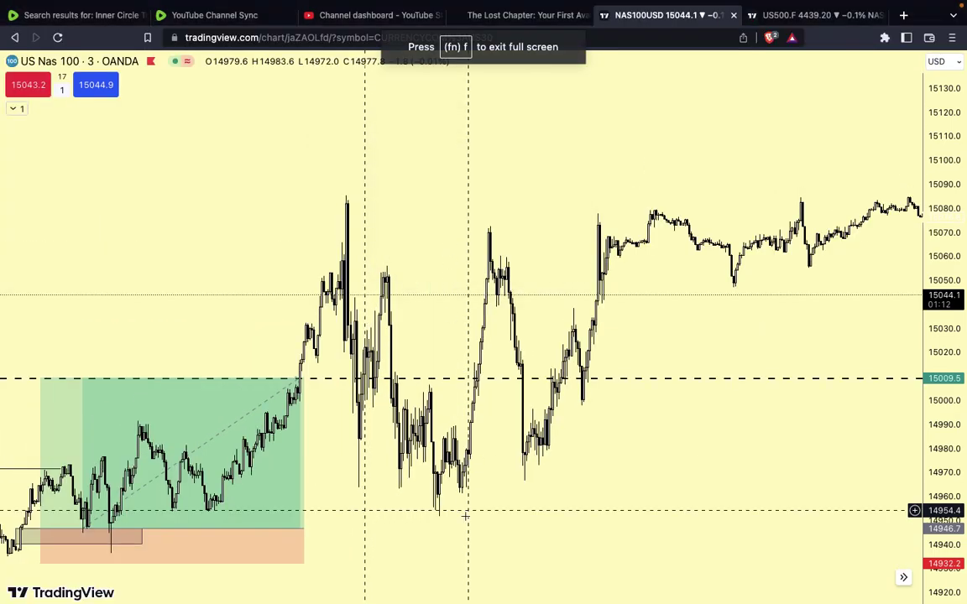
- Examine the 3-minute candles around the dashed 10:00 line and the price swings that follow on 28 August
{"action": "left_click_drag", "start_coordinate": [362, 525], "coordinate": [257, 476]}
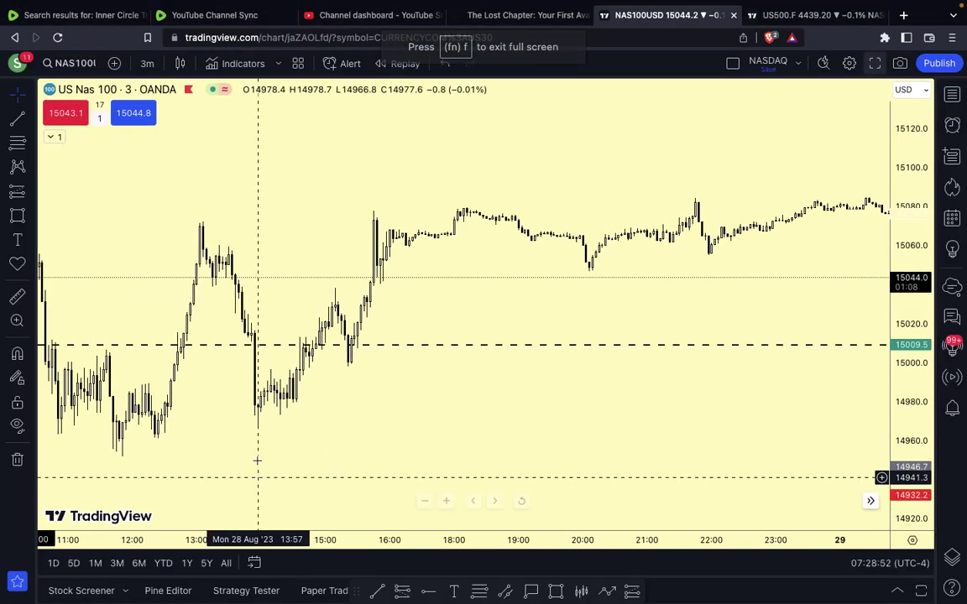
{"action": "left_click_drag", "start_coordinate": [113, 230], "coordinate": [522, 276]}
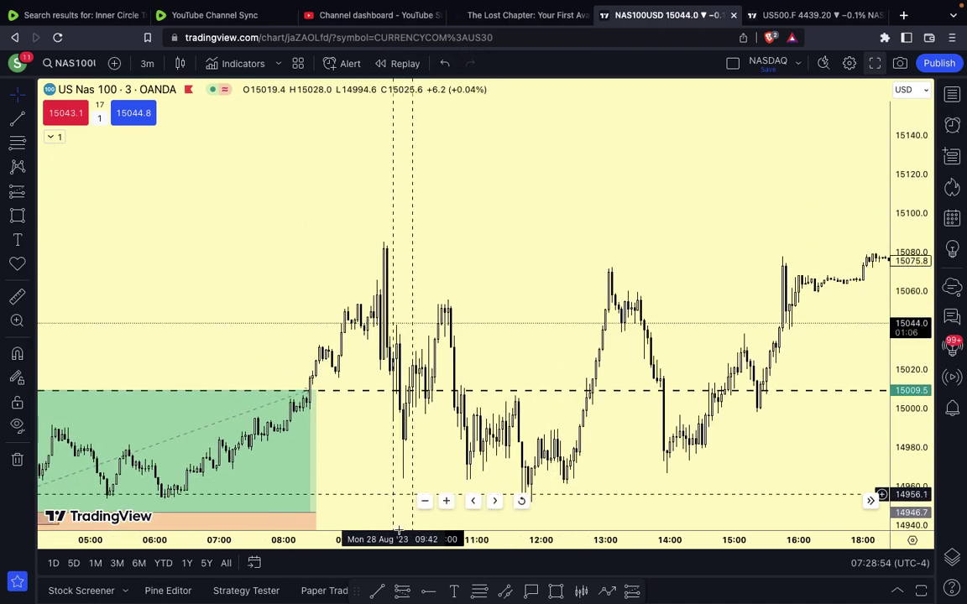
{"action": "scroll", "coordinate": [134, 473], "scroll_direction": "up", "scroll_amount": 5}
{"action": "scroll", "coordinate": [134, 473], "scroll_direction": "up", "scroll_amount": 2}
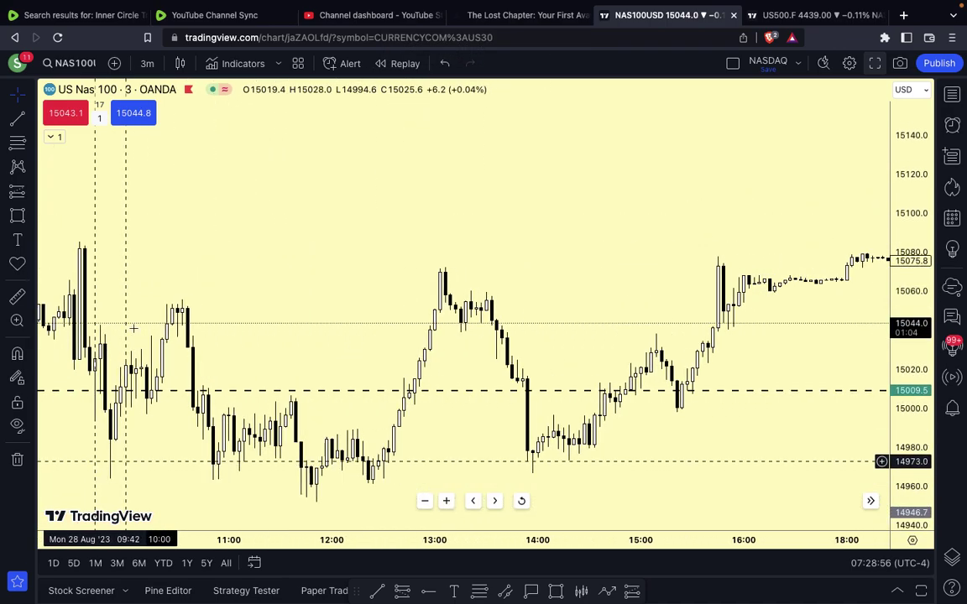
{"action": "left_click_drag", "start_coordinate": [172, 231], "coordinate": [315, 242]}
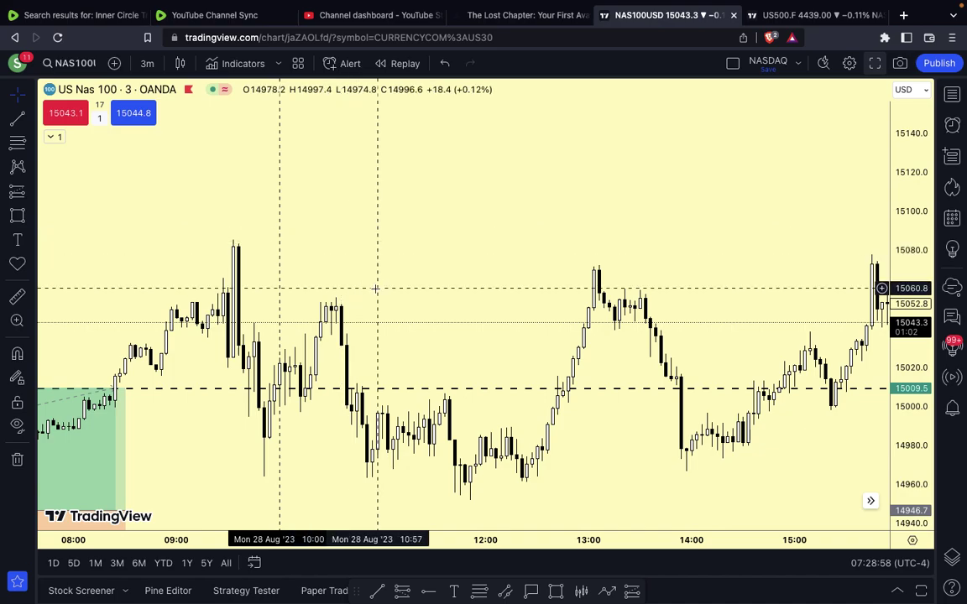
{"action": "scroll", "coordinate": [373, 288], "scroll_direction": "up", "scroll_amount": 5}
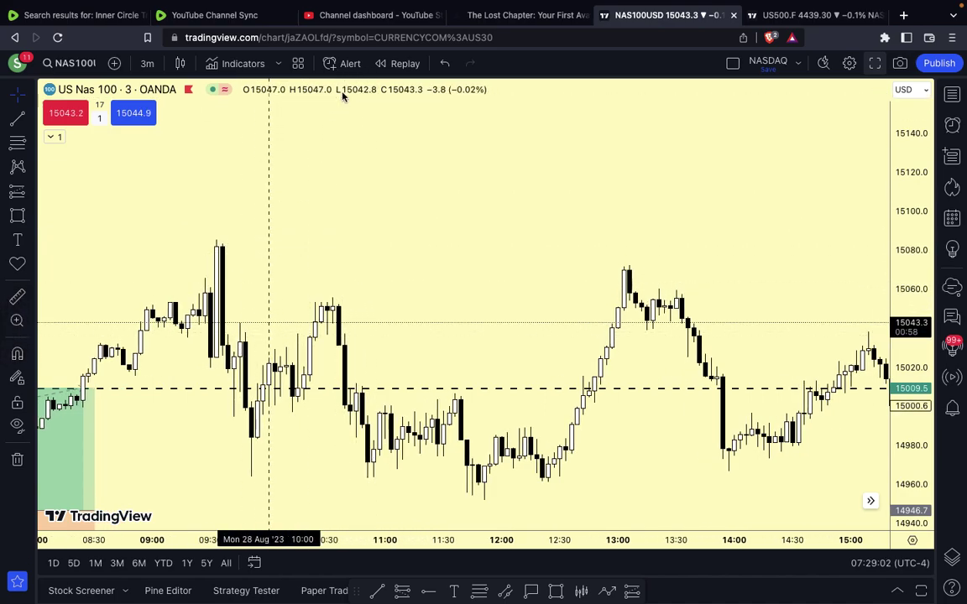
- Switch the chart to the 1-minute interval and move back in time towards the 28 August 10:00 line
{"action": "key", "text": "1"}
{"action": "key", "text": "Return"}
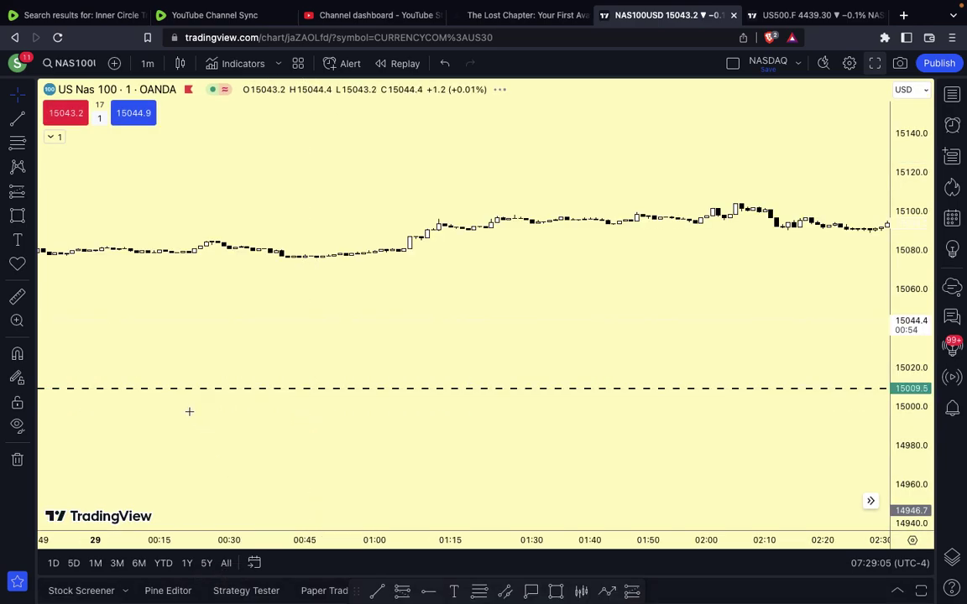
{"action": "left_click_drag", "start_coordinate": [496, 374], "coordinate": [651, 243]}
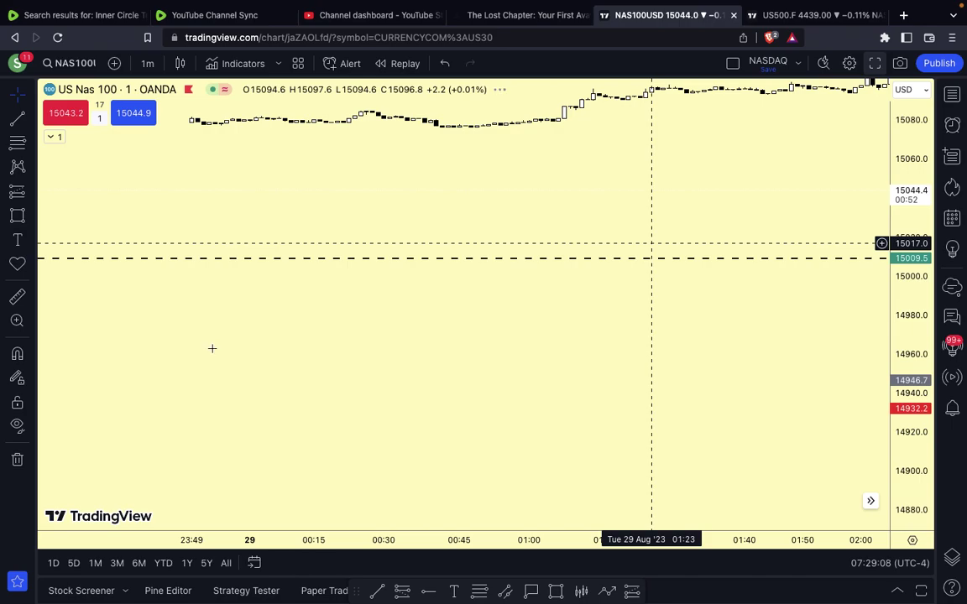
{"action": "left_click_drag", "start_coordinate": [477, 441], "coordinate": [688, 467]}
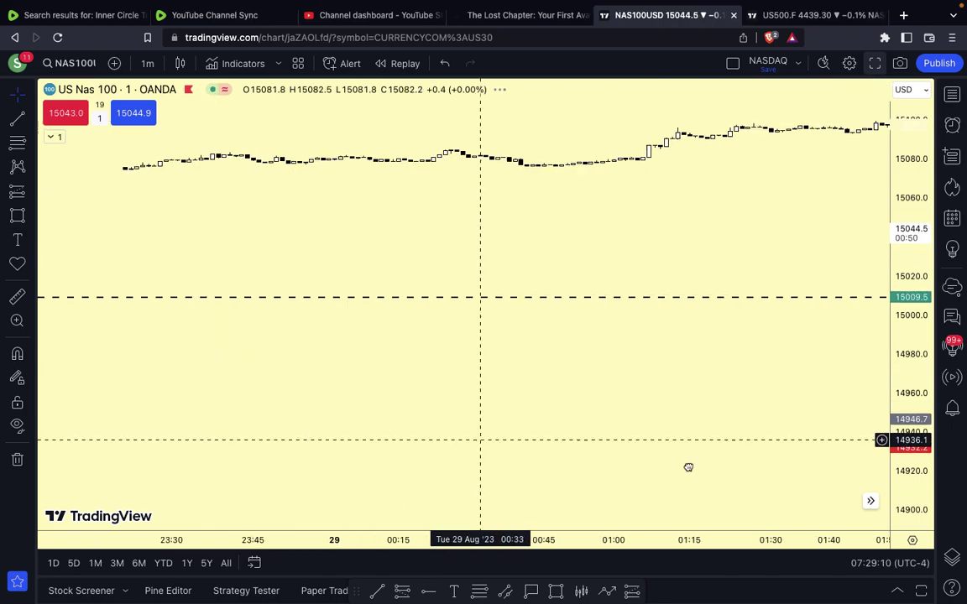
{"action": "left_click_drag", "start_coordinate": [449, 344], "coordinate": [728, 359]}
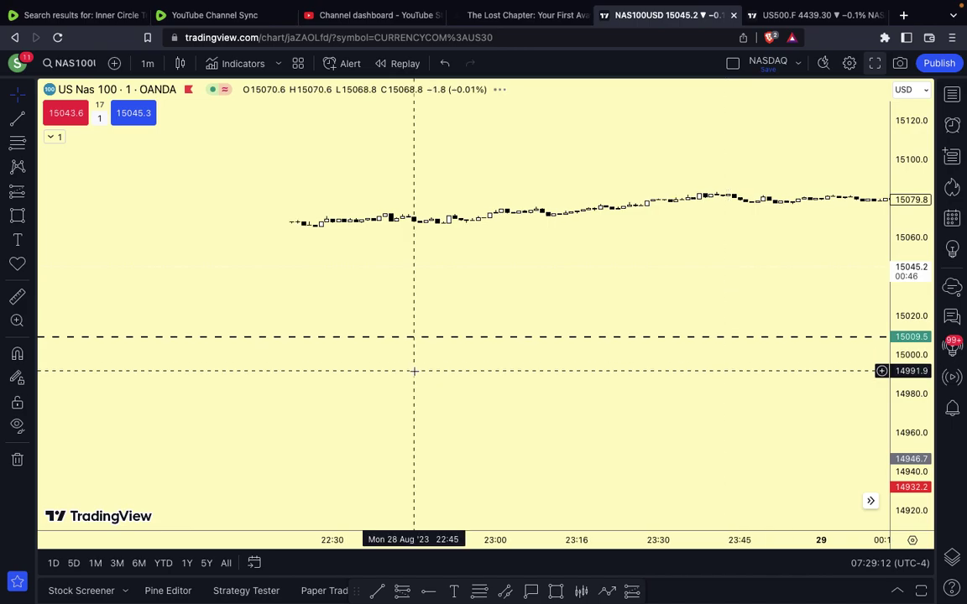
{"action": "left_click_drag", "start_coordinate": [211, 408], "coordinate": [450, 400]}
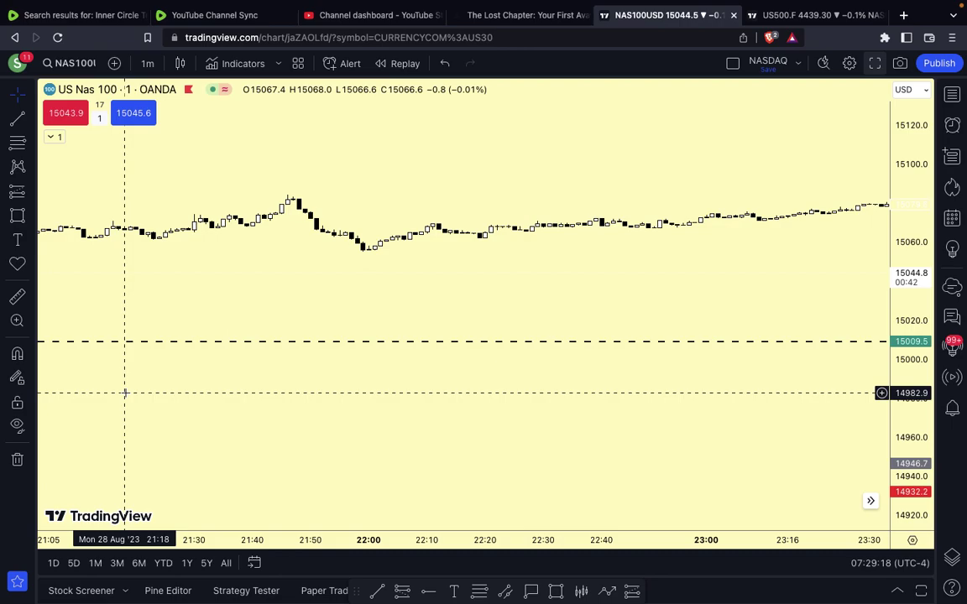
{"action": "left_click_drag", "start_coordinate": [135, 390], "coordinate": [494, 354]}
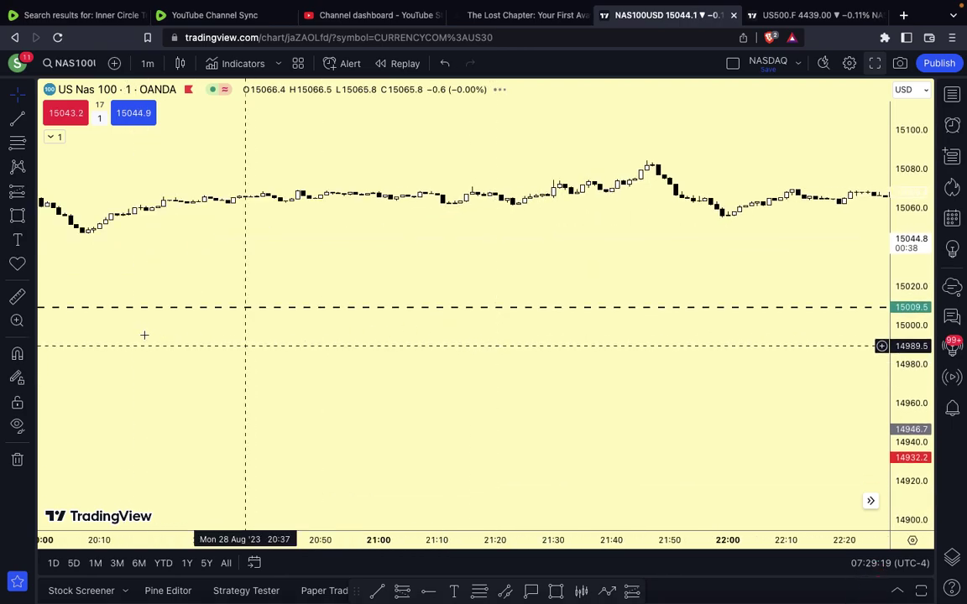
{"action": "left_click_drag", "start_coordinate": [254, 340], "coordinate": [515, 331]}
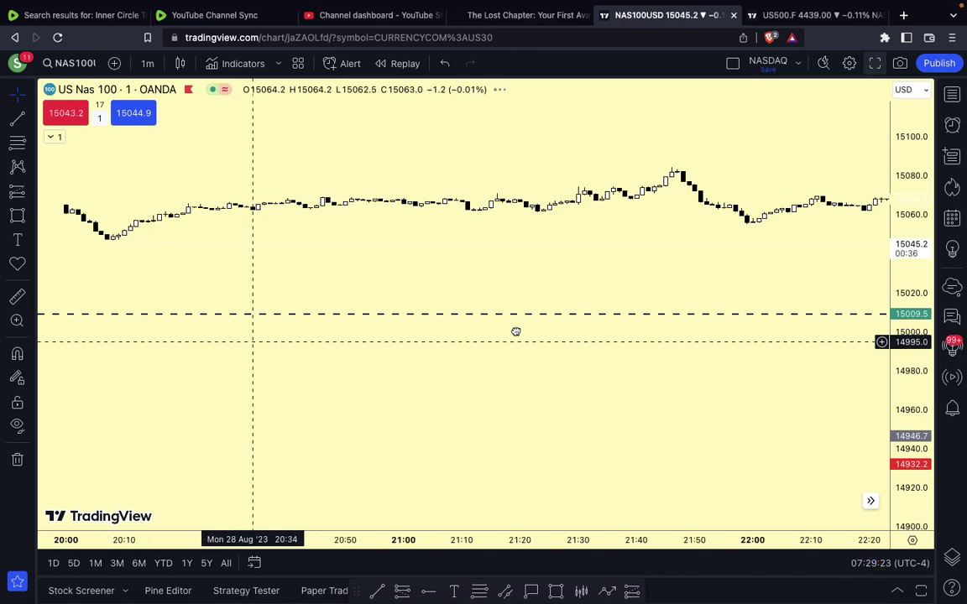